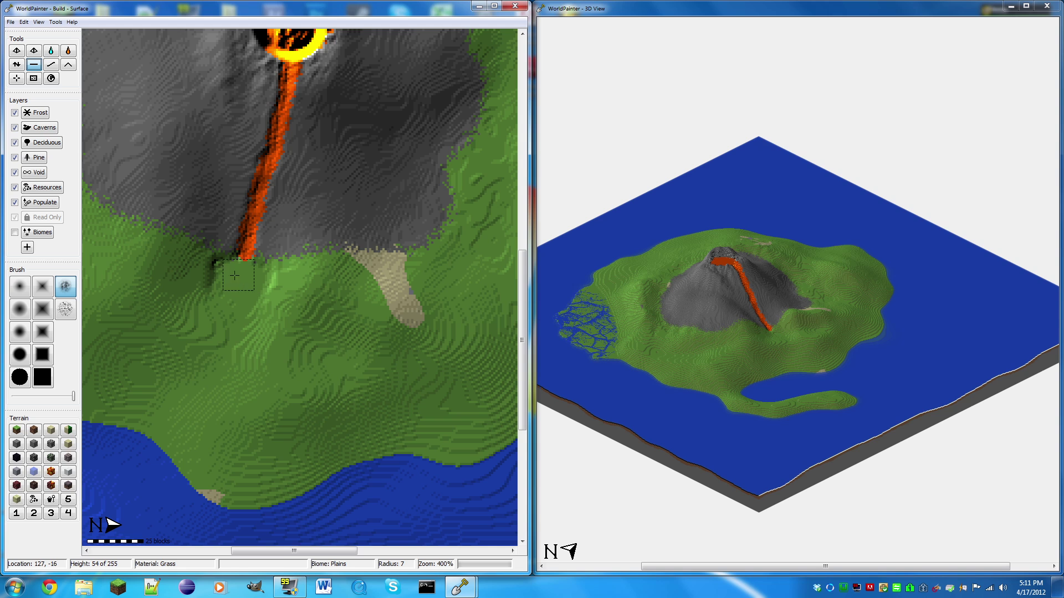
# Step: Raise a small terraced mound on the grass below the lava flow's foot, redoing the first stroke
pyautogui.click(18, 63)
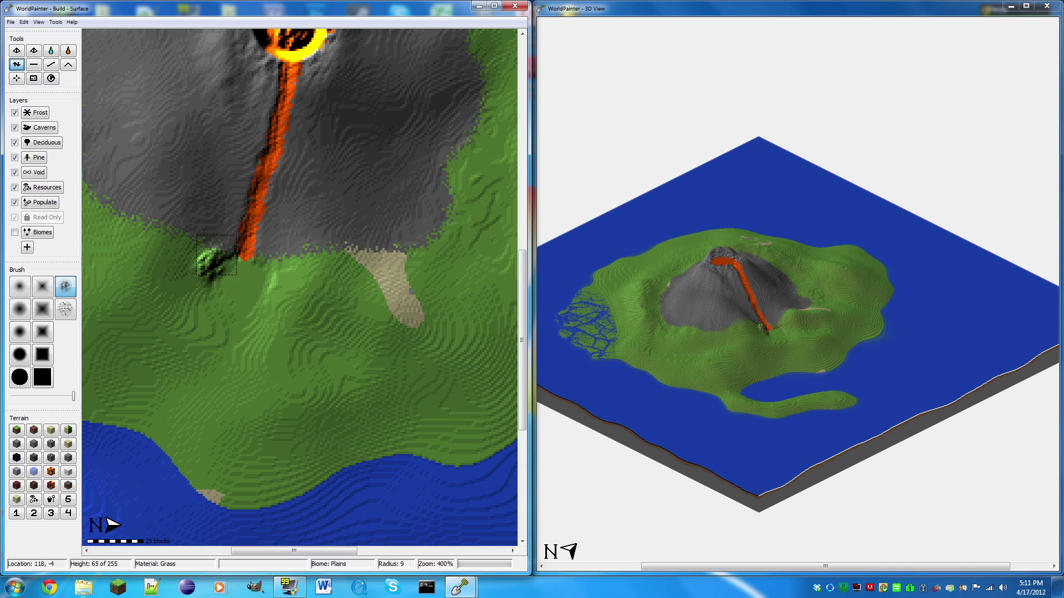
pyautogui.moveTo(207, 277)
pyautogui.mouseDown()
pyautogui.moveTo(218, 327)
pyautogui.moveTo(266, 327)
pyautogui.moveTo(267, 268)
pyautogui.mouseUp()
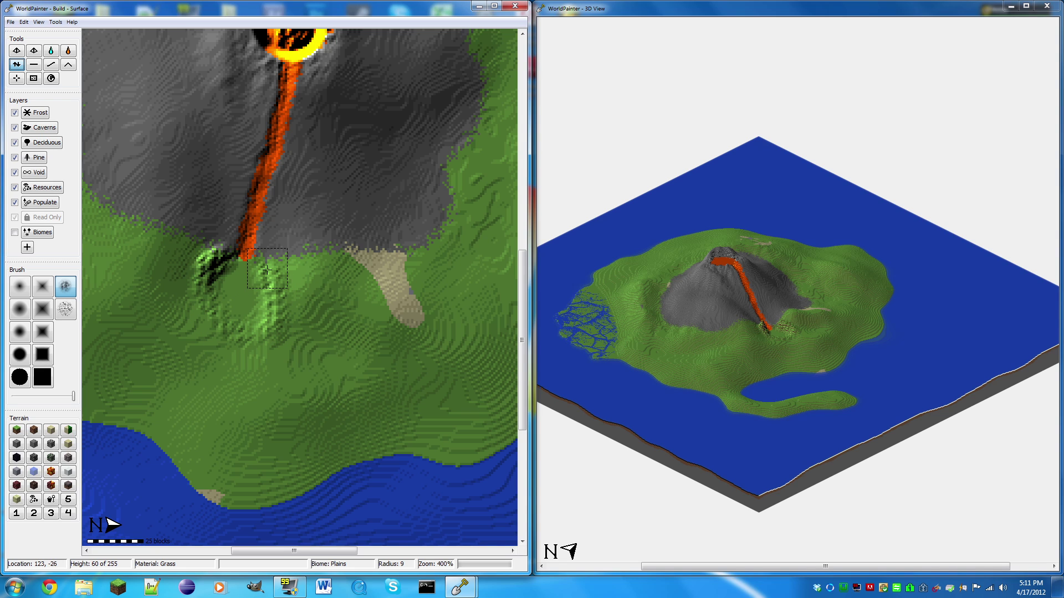
pyautogui.hotkey('ctrl', 'z')
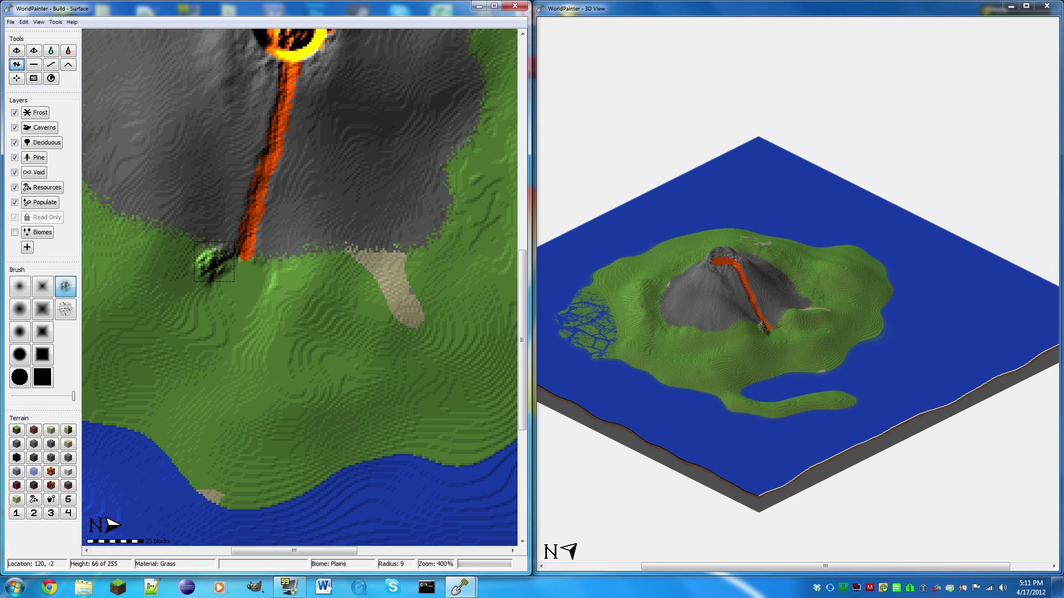
pyautogui.moveTo(223, 259)
pyautogui.mouseDown()
pyautogui.moveTo(228, 311)
pyautogui.moveTo(265, 306)
pyautogui.moveTo(265, 257)
pyautogui.mouseUp()
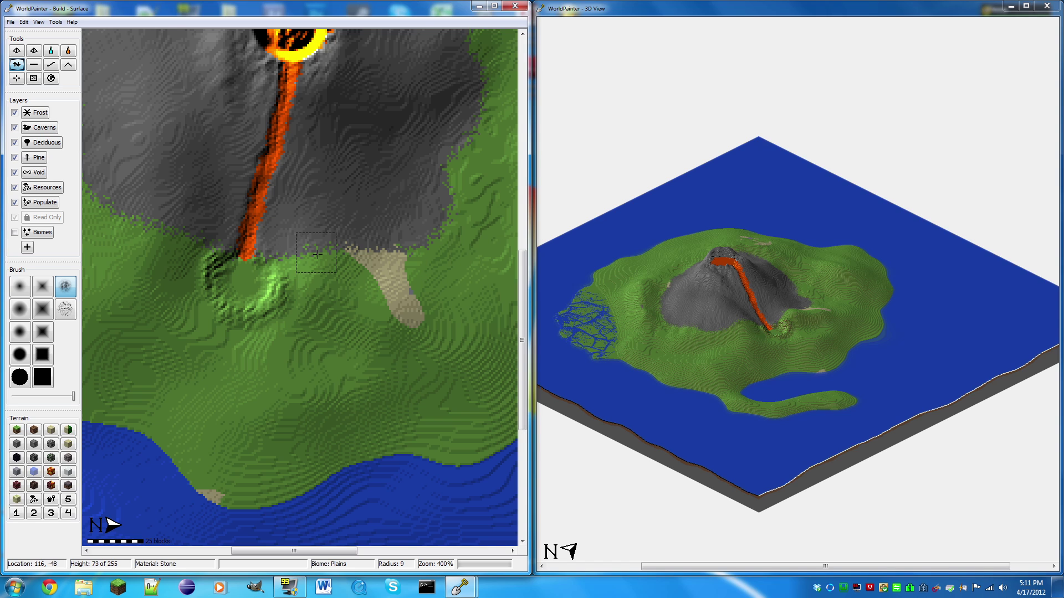
# Step: Smooth away the raised mound below the lava flow
pyautogui.click(51, 65)
pyautogui.scroll(-6, 203, 245)
pyautogui.moveTo(231, 271)
pyautogui.mouseDown()
pyautogui.moveTo(293, 305)
pyautogui.moveTo(228, 271)
pyautogui.moveTo(270, 288)
pyautogui.mouseUp()
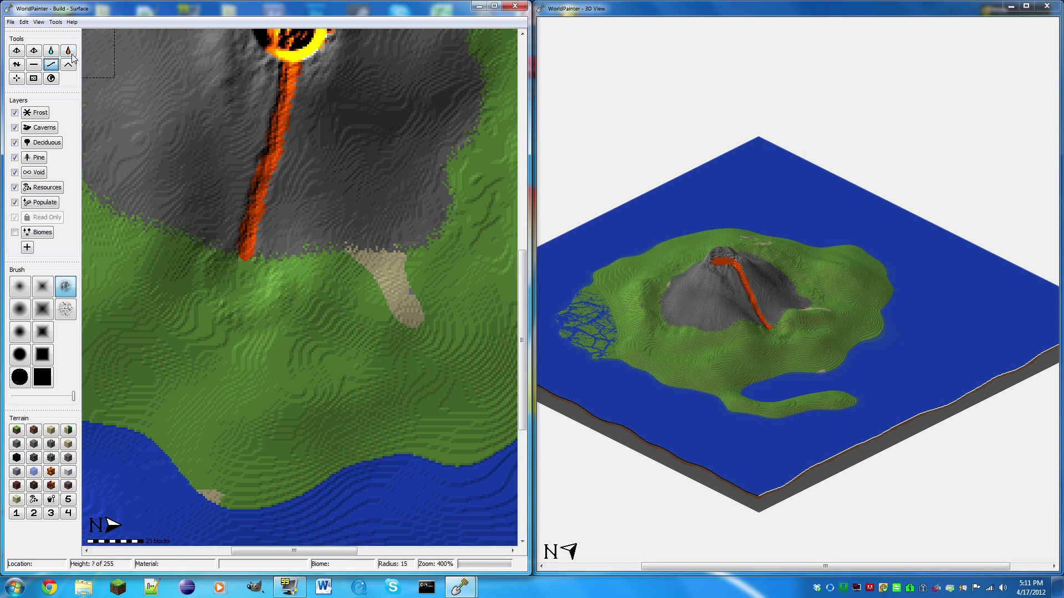
# Step: Flood lava at the flow's foot to form a rounded pool, undoing the lowland overflow
pyautogui.click(68, 51)
pyautogui.click(245, 280)
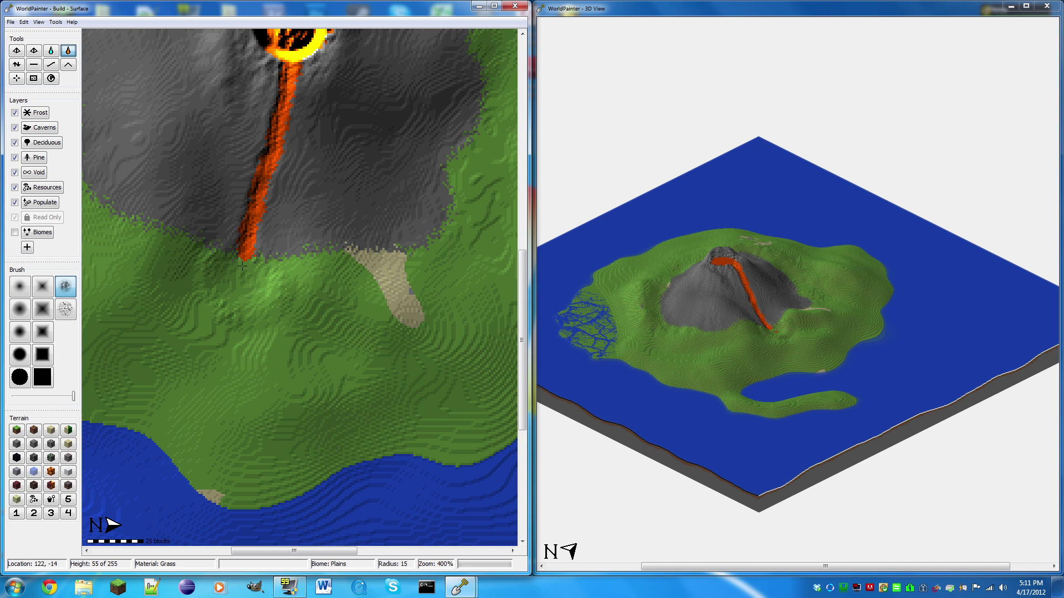
pyautogui.moveTo(242, 266); pyautogui.dragTo(245, 283)
pyautogui.moveTo(232, 268); pyautogui.dragTo(240, 275)
pyautogui.click(224, 269)
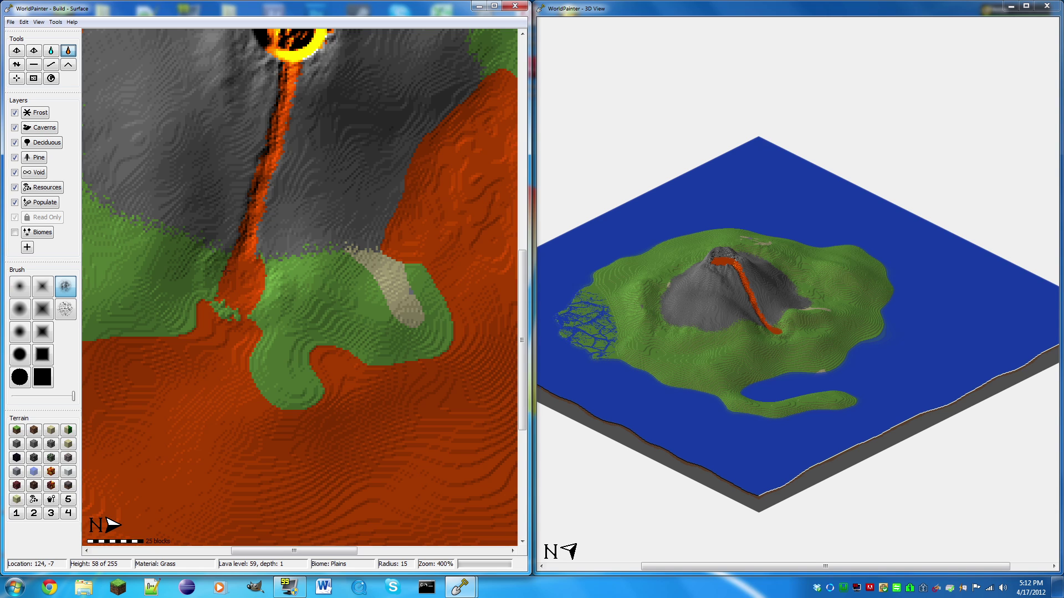
pyautogui.hotkey('ctrl', 'z')
pyautogui.click(227, 272)
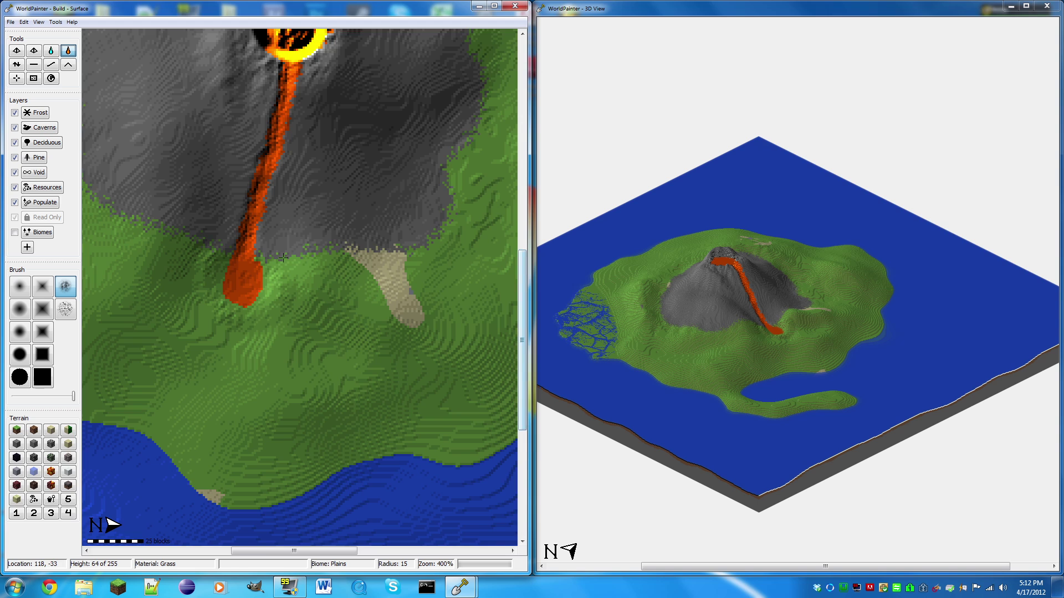
pyautogui.keyDown('ctrl'); pyautogui.scroll(-1, 302, 264); pyautogui.keyUp('ctrl')
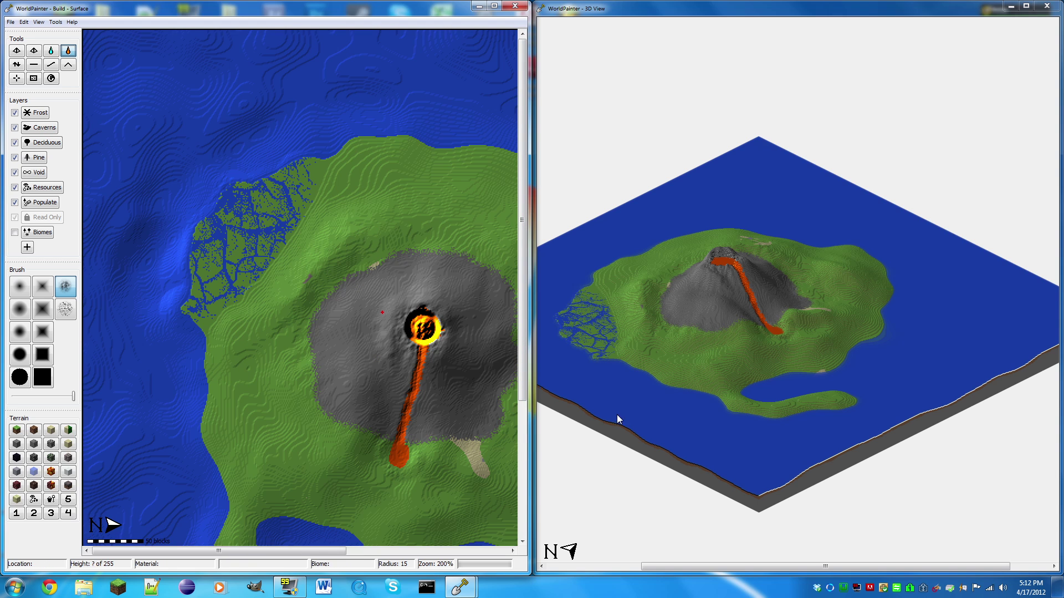
# Step: Paint a ring of pine forest around the volcano's western and south-western flanks
pyautogui.moveTo(219, 551); pyautogui.dragTo(285, 551)
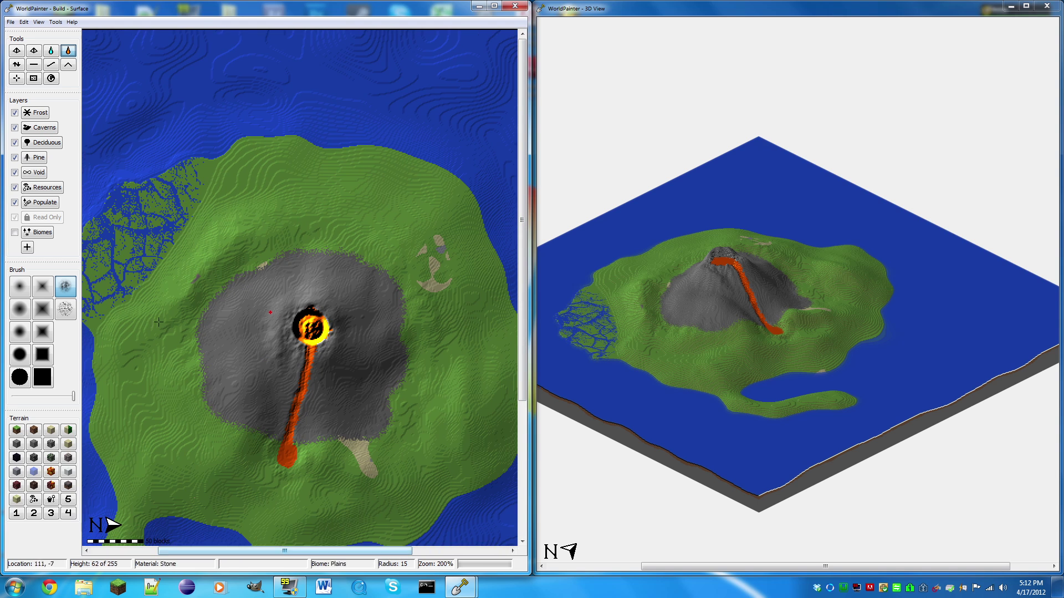
pyautogui.click(43, 158)
pyautogui.press('-')
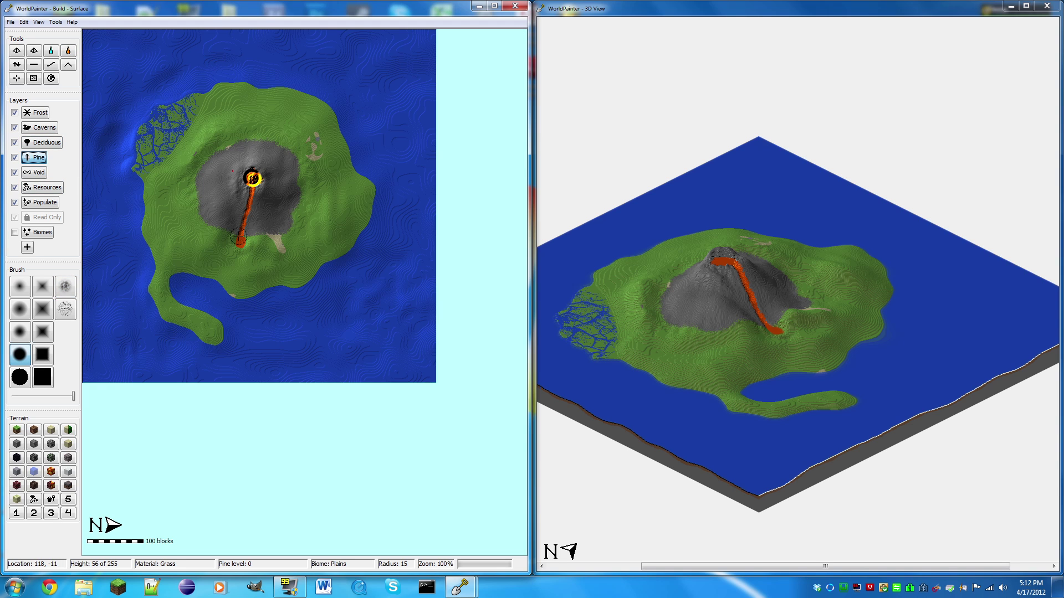
pyautogui.scroll(1, 232, 219)
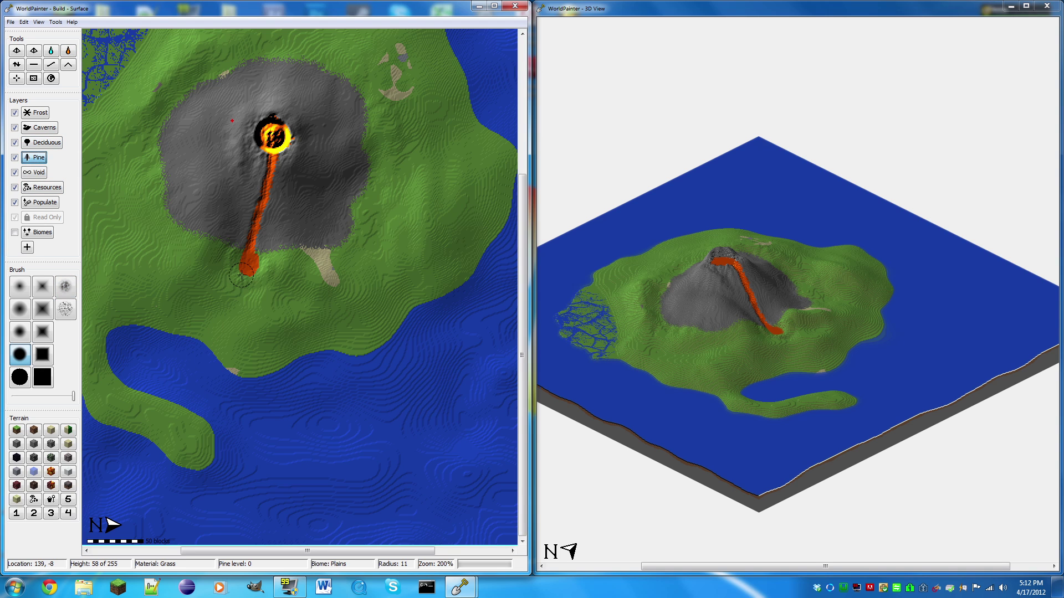
pyautogui.moveTo(216, 261)
pyautogui.mouseDown()
pyautogui.moveTo(176, 245)
pyautogui.moveTo(154, 215)
pyautogui.moveTo(144, 115)
pyautogui.moveTo(176, 83)
pyautogui.moveTo(251, 58)
pyautogui.moveTo(268, 97)
pyautogui.mouseUp()
pyautogui.hotkey('ctrl', 'z')
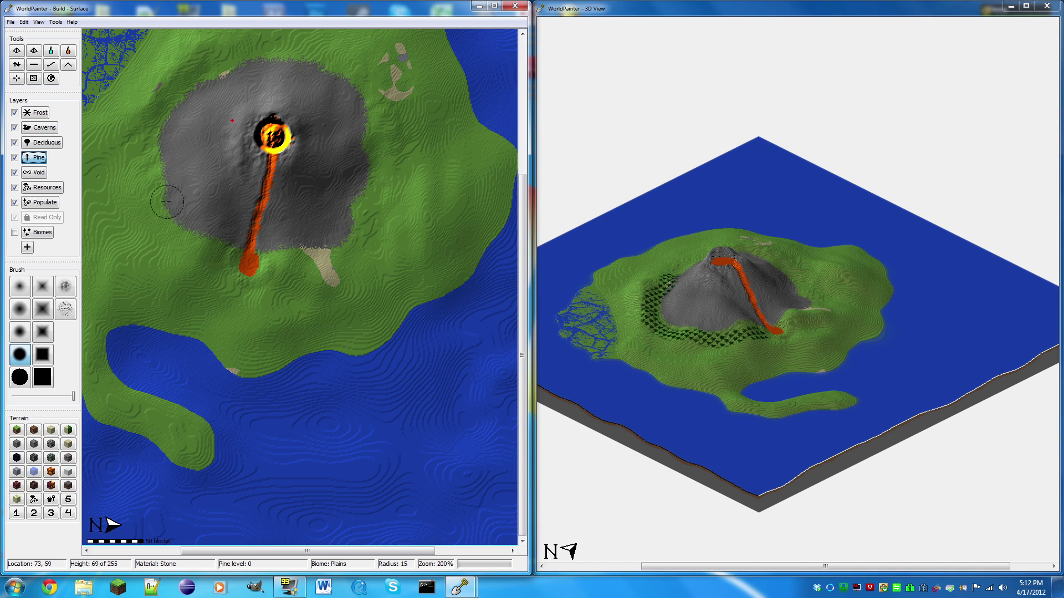
pyautogui.moveTo(210, 249)
pyautogui.mouseDown()
pyautogui.moveTo(167, 225)
pyautogui.moveTo(144, 130)
pyautogui.moveTo(161, 93)
pyautogui.moveTo(220, 55)
pyautogui.mouseUp()
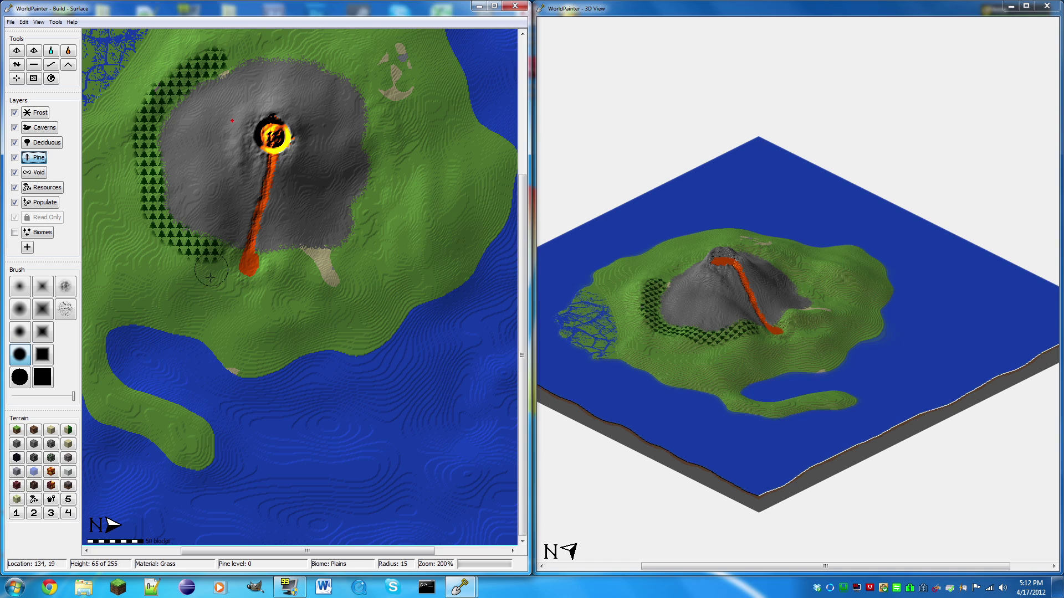
pyautogui.moveTo(224, 275)
pyautogui.mouseDown()
pyautogui.moveTo(178, 269)
pyautogui.moveTo(147, 240)
pyautogui.moveTo(123, 156)
pyautogui.moveTo(121, 117)
pyautogui.moveTo(187, 55)
pyautogui.mouseUp()
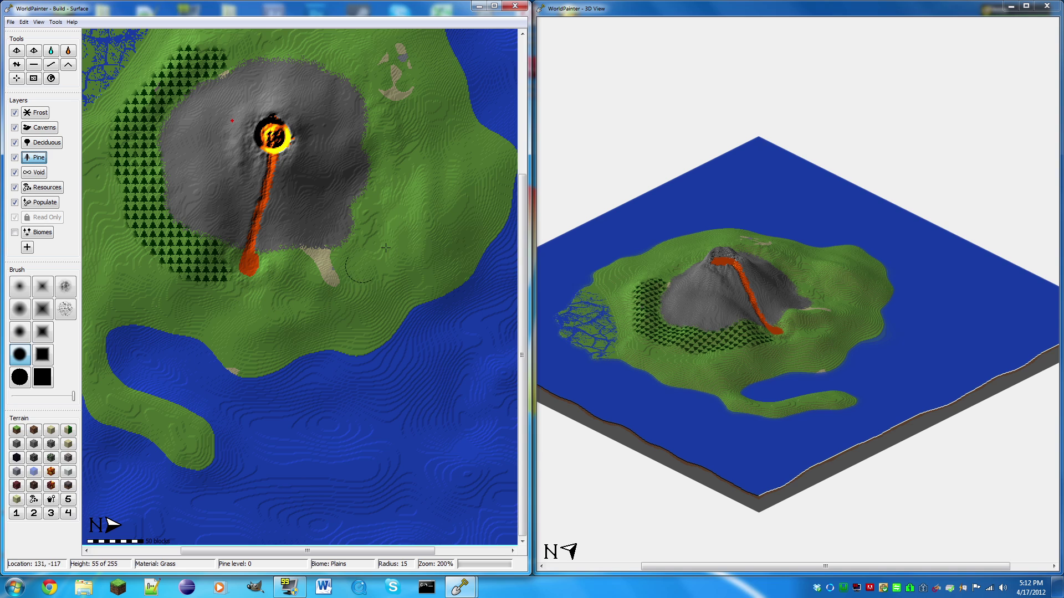
# Step: Add a pine cluster east of the volcano and a second pine patch on open grass
pyautogui.moveTo(410, 219)
pyautogui.mouseDown()
pyautogui.moveTo(413, 241)
pyautogui.moveTo(446, 244)
pyautogui.moveTo(443, 197)
pyautogui.moveTo(432, 247)
pyautogui.mouseUp()
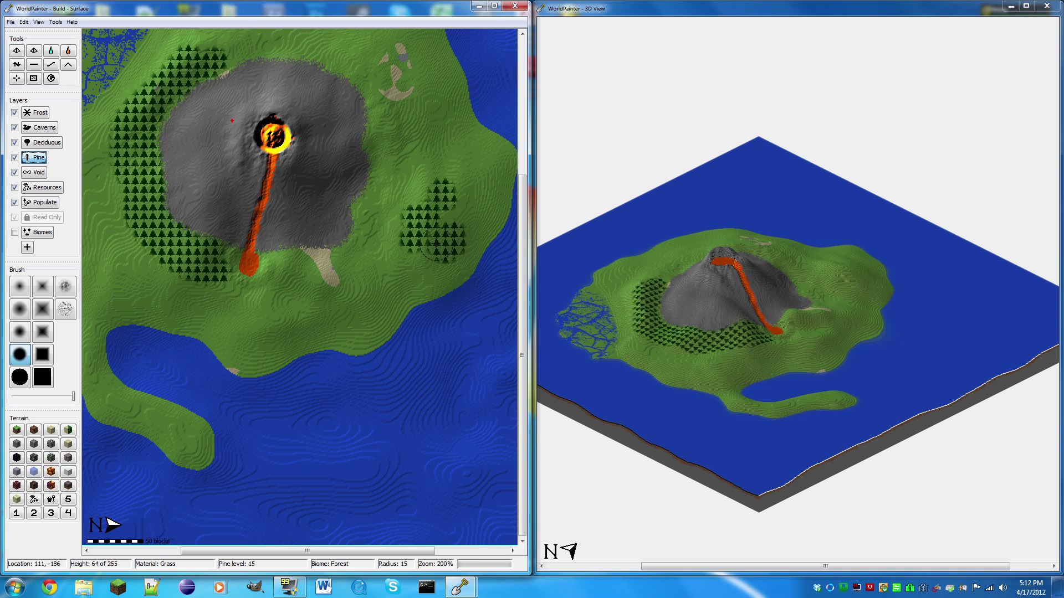
pyautogui.scroll(-5, 408, 229)
pyautogui.keyDown('ctrl'); pyautogui.scroll(-2, 389, 166); pyautogui.keyUp('ctrl')
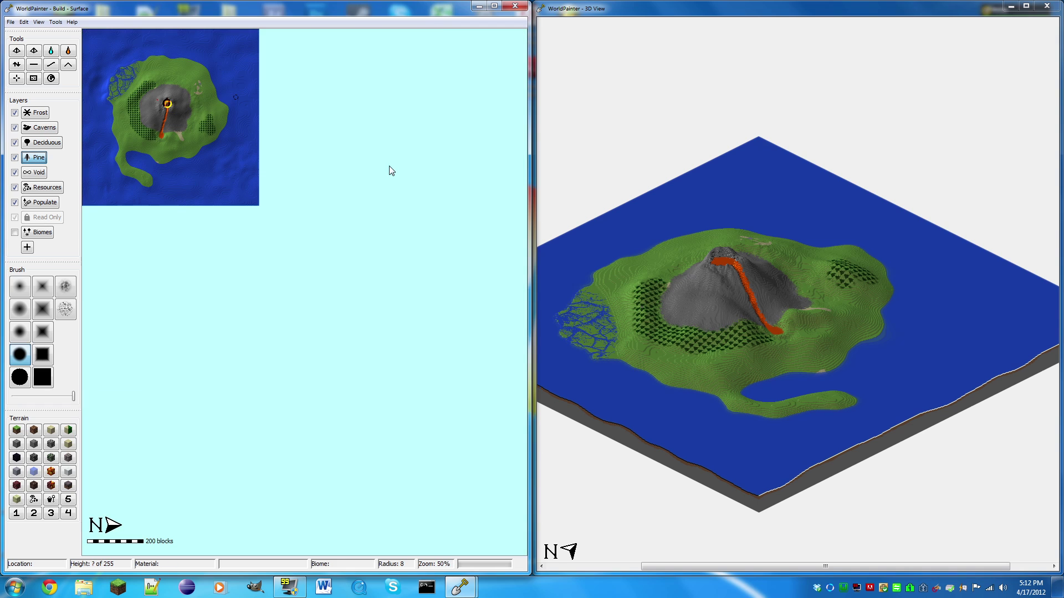
pyautogui.keyDown('ctrl'); pyautogui.scroll(2, 225, 105); pyautogui.keyUp('ctrl')
pyautogui.keyDown('ctrl'); pyautogui.scroll(1, 225, 104); pyautogui.keyUp('ctrl')
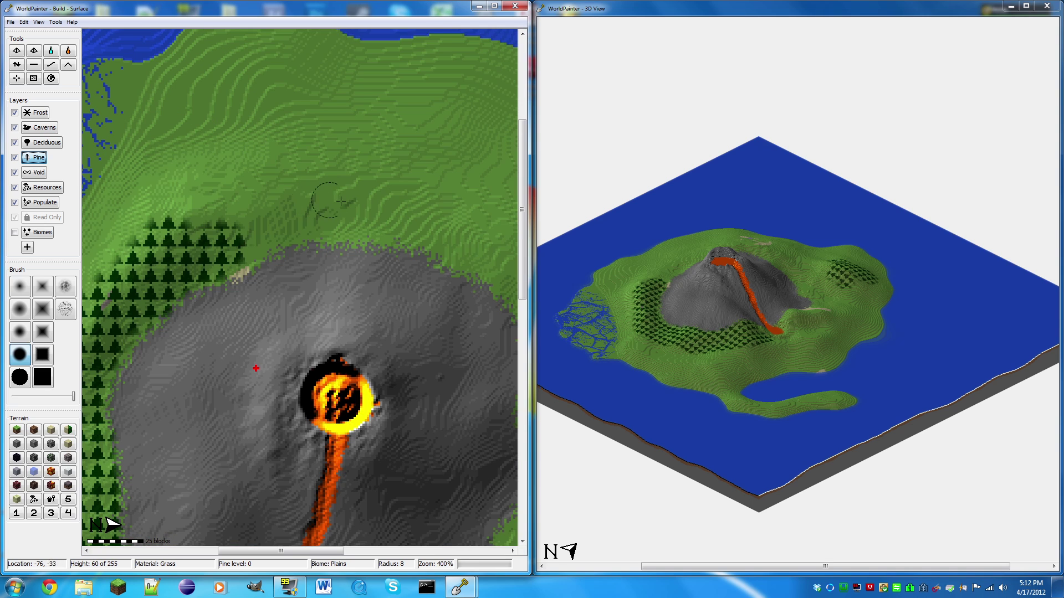
pyautogui.moveTo(294, 140)
pyautogui.mouseDown()
pyautogui.moveTo(285, 123)
pyautogui.moveTo(365, 123)
pyautogui.moveTo(293, 150)
pyautogui.moveTo(375, 177)
pyautogui.mouseUp()
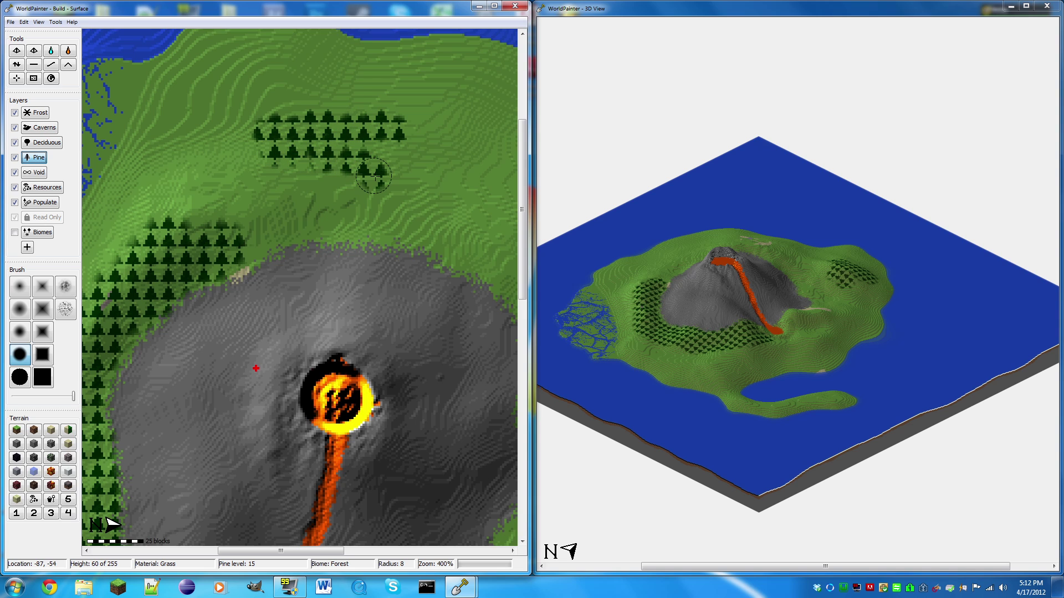
pyautogui.scroll(-7, 370, 166)
pyautogui.moveTo(279, 129); pyautogui.dragTo(381, 141)
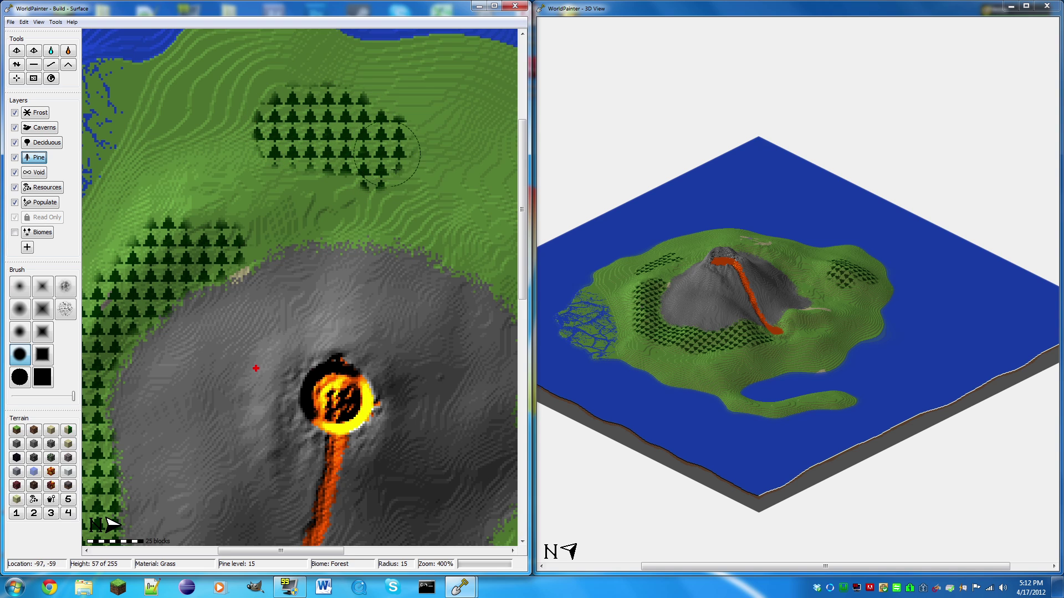
pyautogui.scroll(-1, 405, 200)
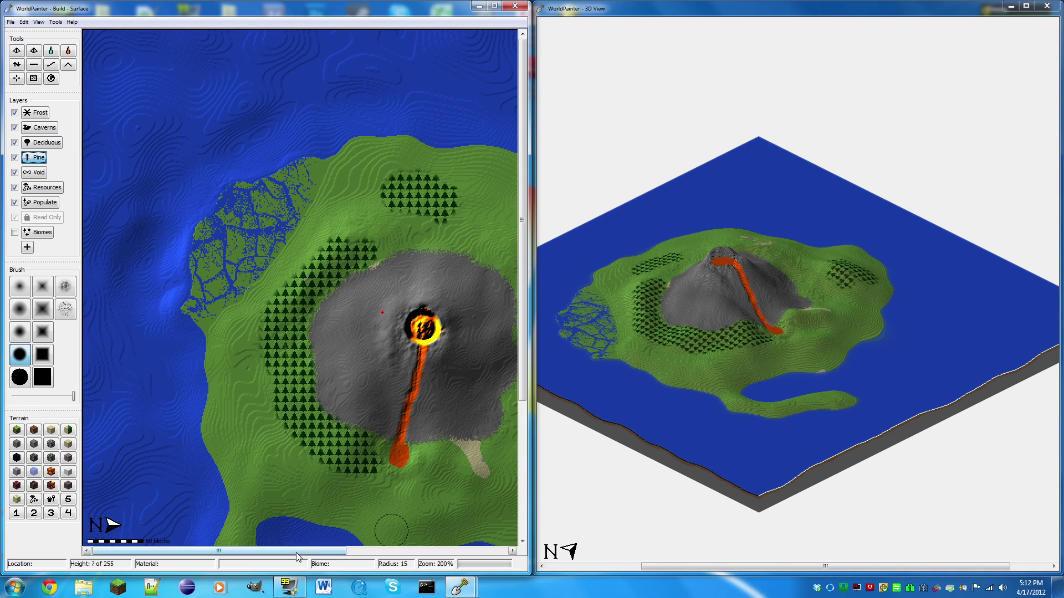
# Step: Move to the southern peninsula and try brushing pines along it, undoing both attempts
pyautogui.moveTo(227, 551); pyautogui.dragTo(265, 551)
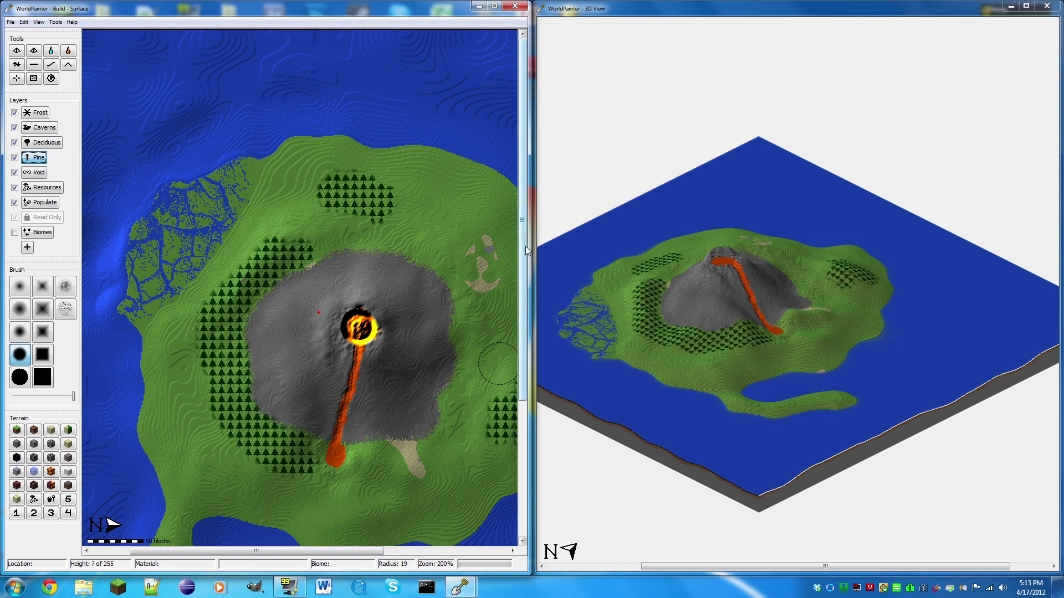
pyautogui.moveTo(526, 246); pyautogui.dragTo(525, 381)
pyautogui.moveTo(280, 449); pyautogui.dragTo(197, 395)
pyautogui.hotkey('ctrl', 'z')
pyautogui.scroll(1, 266, 437)
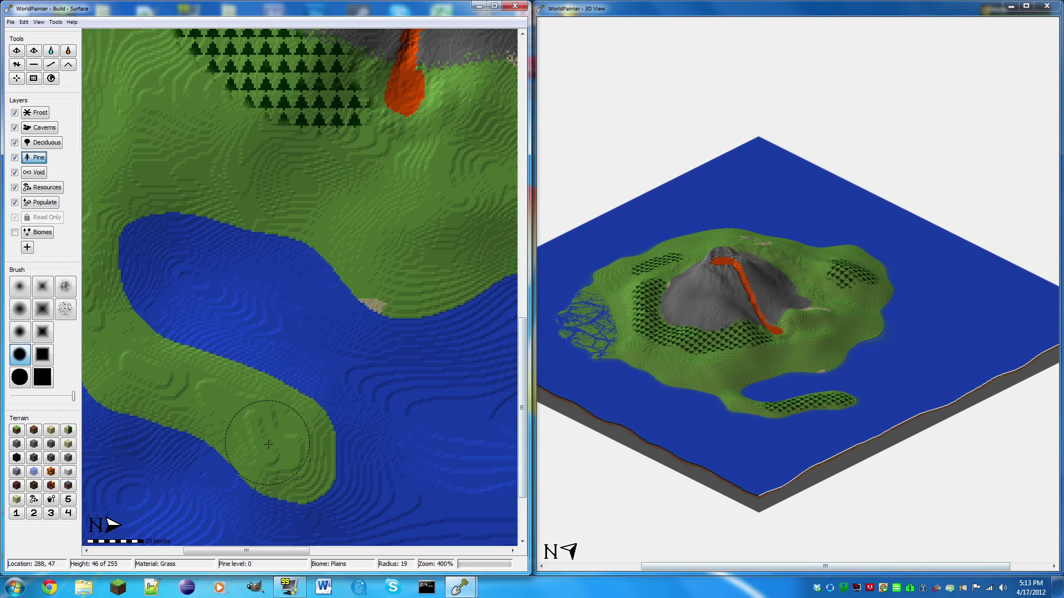
pyautogui.moveTo(285, 454)
pyautogui.mouseDown()
pyautogui.moveTo(260, 424)
pyautogui.moveTo(123, 343)
pyautogui.mouseUp()
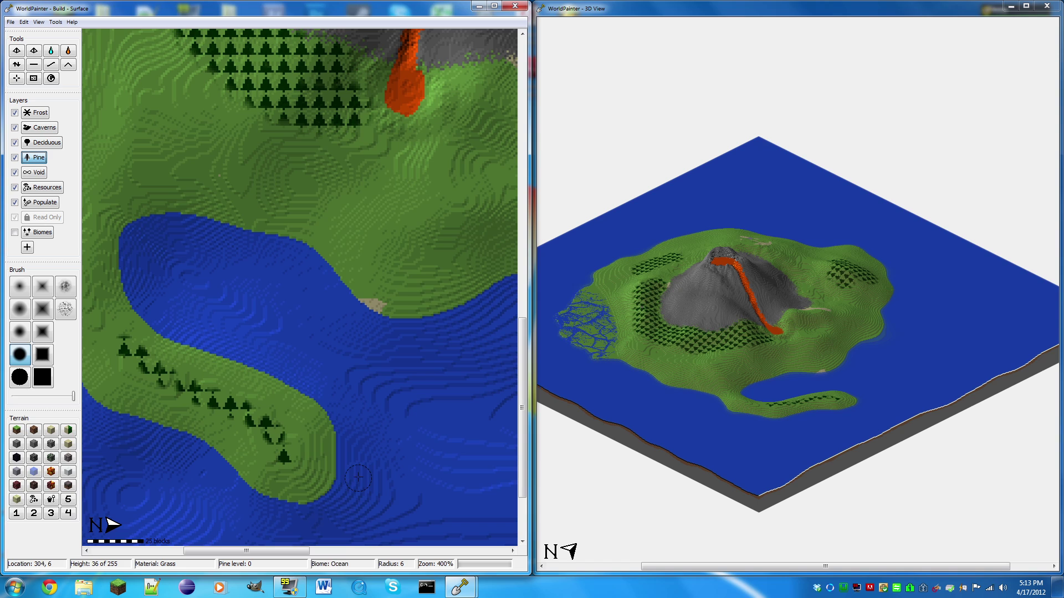
pyautogui.hotkey('ctrl', 'z')
# Step: Paint a pine patch covering the peninsula tip's edges and fill in its border
pyautogui.moveTo(282, 491)
pyautogui.mouseDown()
pyautogui.moveTo(338, 482)
pyautogui.moveTo(311, 402)
pyautogui.moveTo(324, 446)
pyautogui.mouseUp()
pyautogui.hotkey('ctrl', 'z')
pyautogui.moveTo(266, 483)
pyautogui.mouseDown()
pyautogui.moveTo(309, 492)
pyautogui.moveTo(338, 466)
pyautogui.mouseUp()
pyautogui.hotkey('ctrl', 'z')
pyautogui.moveTo(292, 496)
pyautogui.mouseDown()
pyautogui.moveTo(252, 468)
pyautogui.moveTo(298, 407)
pyautogui.moveTo(326, 444)
pyautogui.moveTo(308, 489)
pyautogui.moveTo(282, 420)
pyautogui.moveTo(247, 468)
pyautogui.moveTo(258, 419)
pyautogui.moveTo(275, 448)
pyautogui.moveTo(230, 437)
pyautogui.mouseUp()
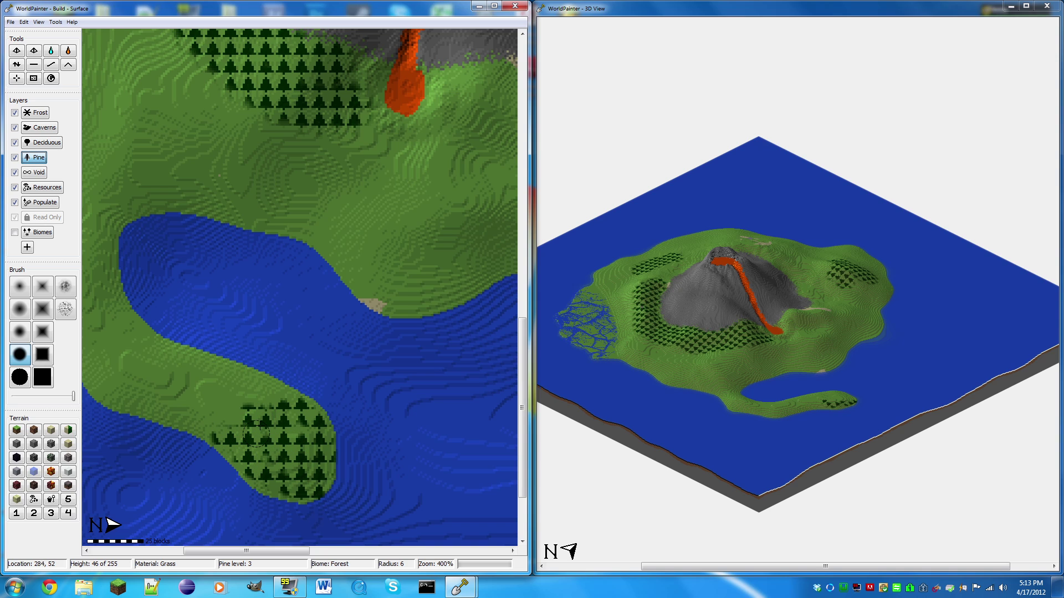
pyautogui.moveTo(288, 405); pyautogui.dragTo(252, 393)
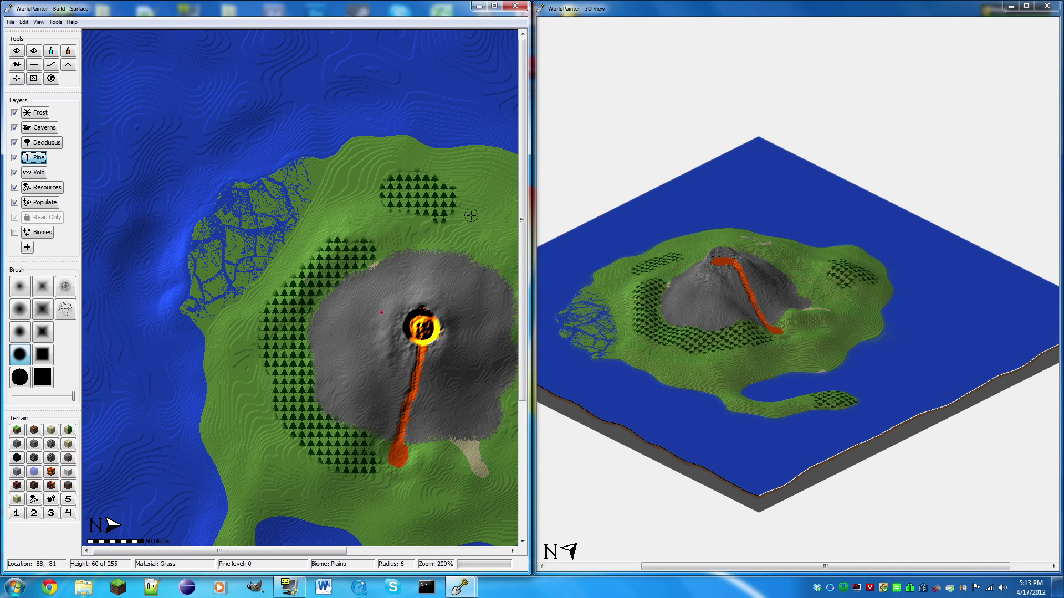
# Step: Zoom in on the crater, roughen its rim with a noisy Raise brush, and pick Lava flood
pyautogui.moveTo(328, 552); pyautogui.dragTo(368, 551)
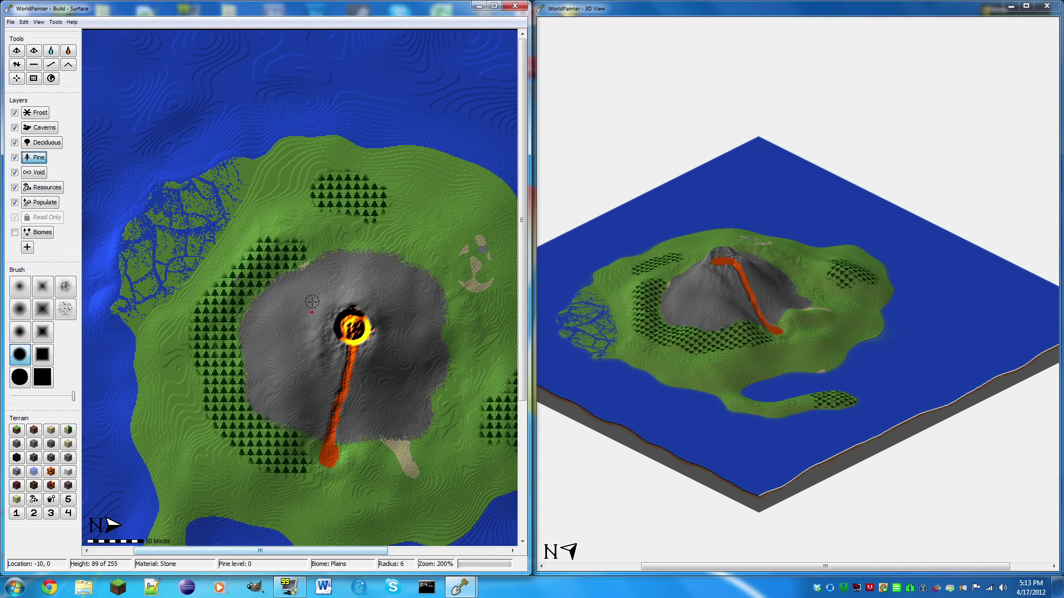
pyautogui.keyDown('ctrl'); pyautogui.scroll(1, 313, 302); pyautogui.keyUp('ctrl')
pyautogui.click(16, 64)
pyautogui.click(65, 286)
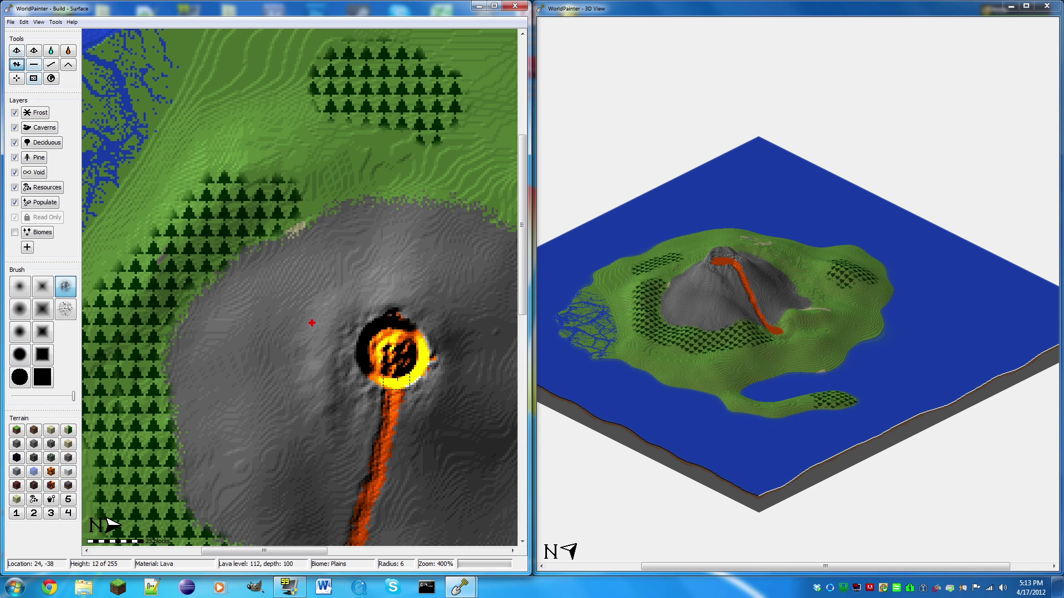
pyautogui.scroll(-3, 359, 310)
pyautogui.moveTo(359, 311)
pyautogui.mouseDown(button='right')
pyautogui.moveTo(356, 364)
pyautogui.moveTo(372, 321)
pyautogui.moveTo(423, 357)
pyautogui.moveTo(401, 383)
pyautogui.moveTo(381, 332)
pyautogui.moveTo(421, 349)
pyautogui.moveTo(423, 373)
pyautogui.mouseUp(button='right')
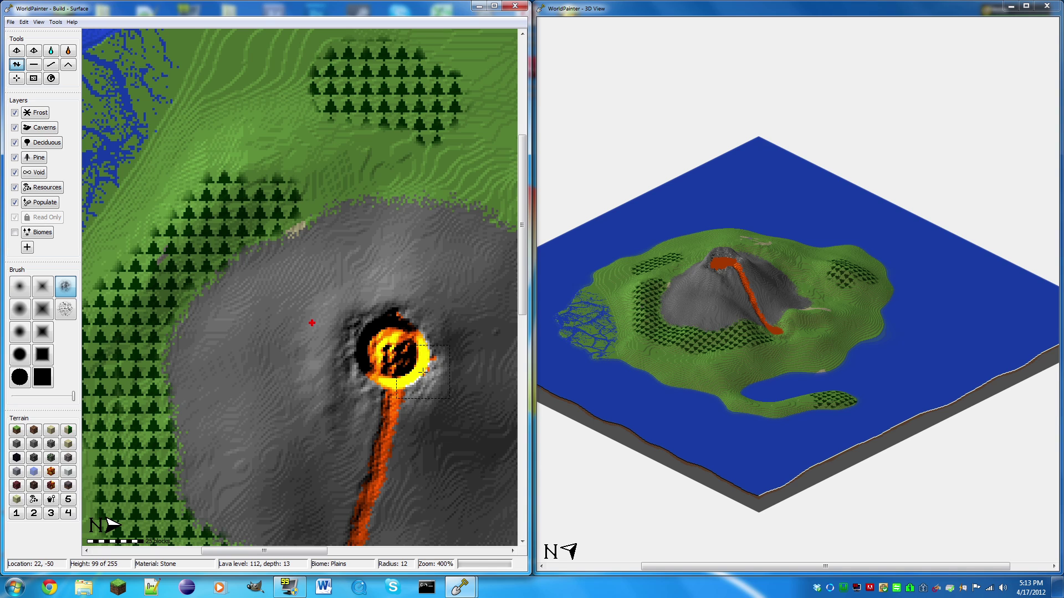
pyautogui.scroll(1, 422, 315)
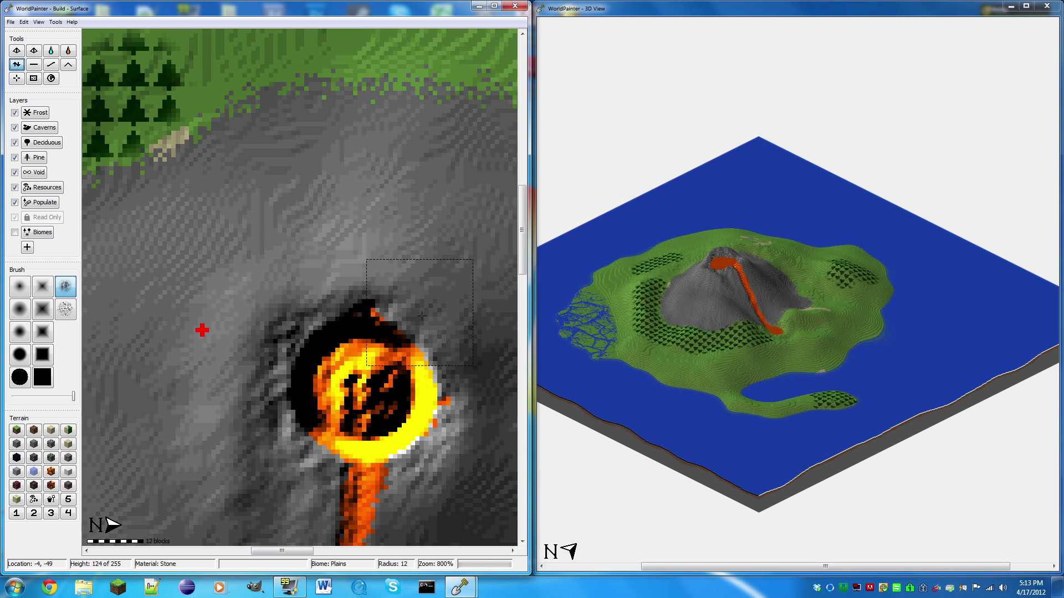
pyautogui.click(70, 51)
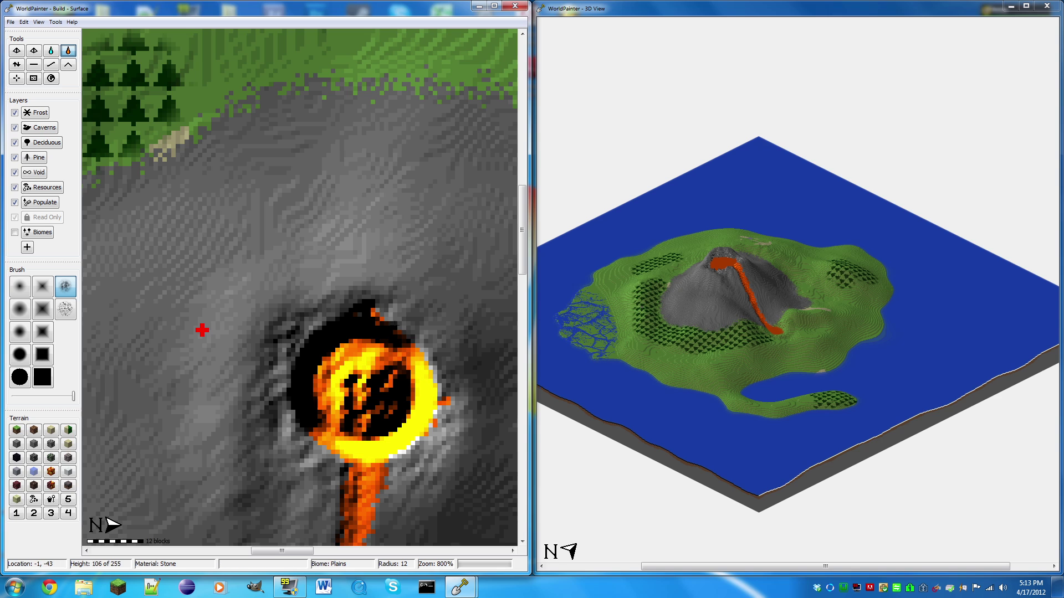
# Step: Test-flood the crater with lava, undoing each flood that spills across the map
pyautogui.click(202, 330)
pyautogui.hotkey('ctrl', 'z')
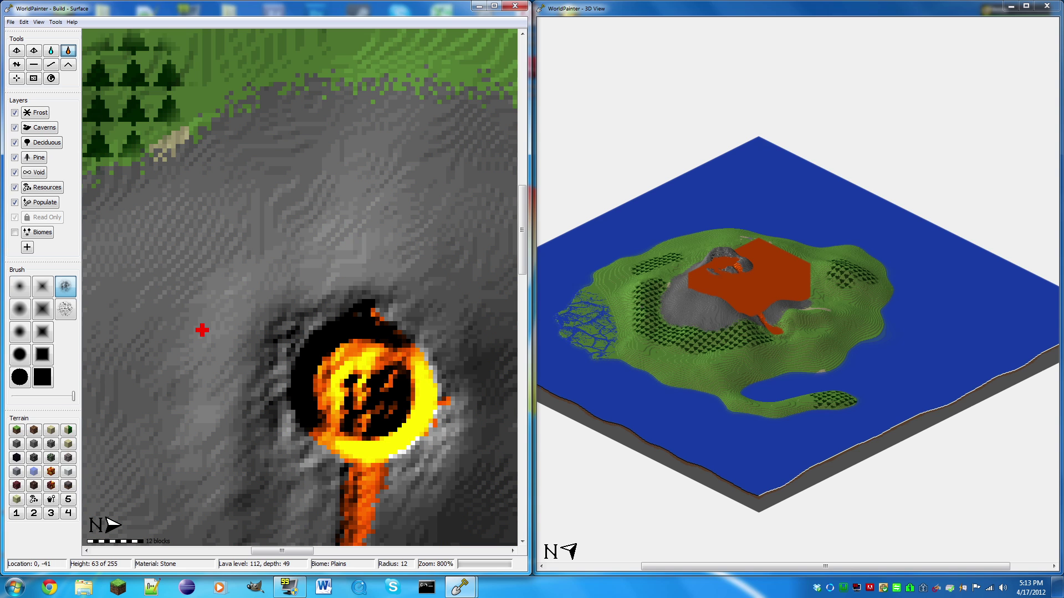
pyautogui.click(363, 327)
pyautogui.hotkey('ctrl', 'z')
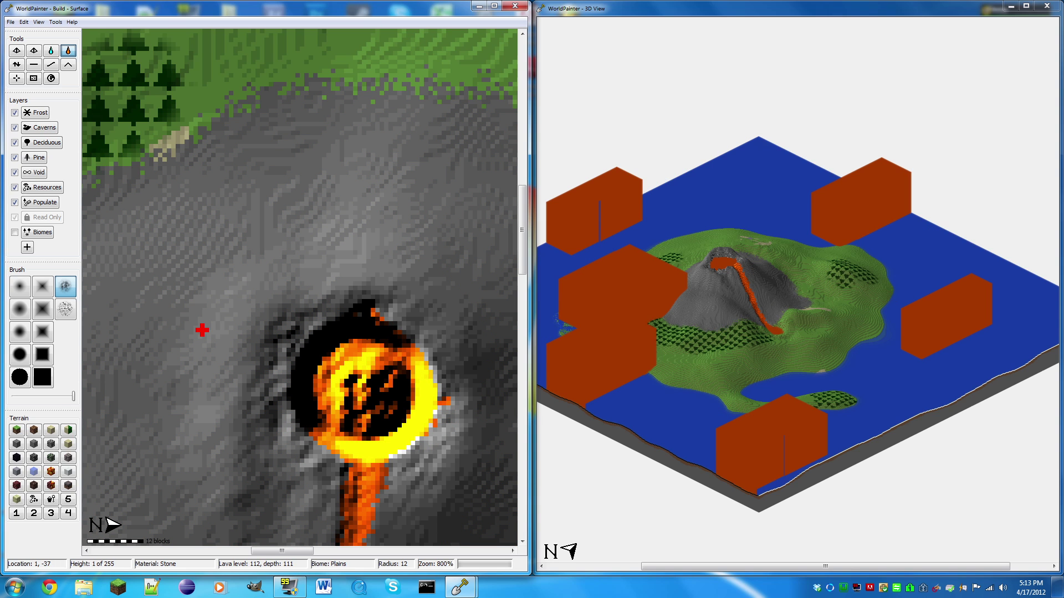
pyautogui.hotkey('ctrl', 'y')
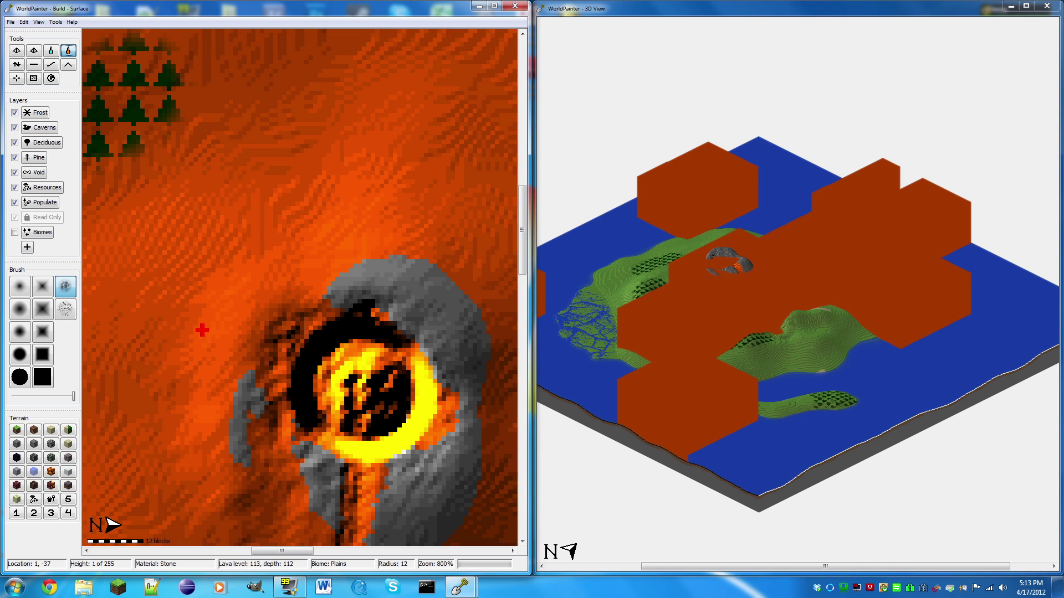
pyautogui.hotkey('ctrl', 'z')
pyautogui.scroll(-1, 367, 332)
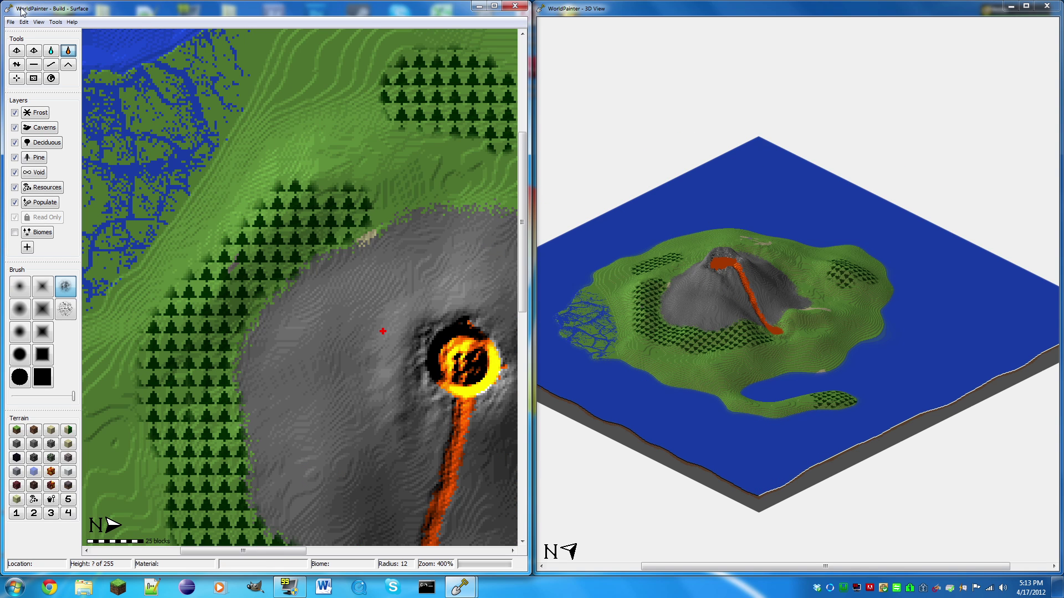
# Step: Raise the crater's left side to rim height, then retest lava floods, undoing each overflow
pyautogui.click(15, 65)
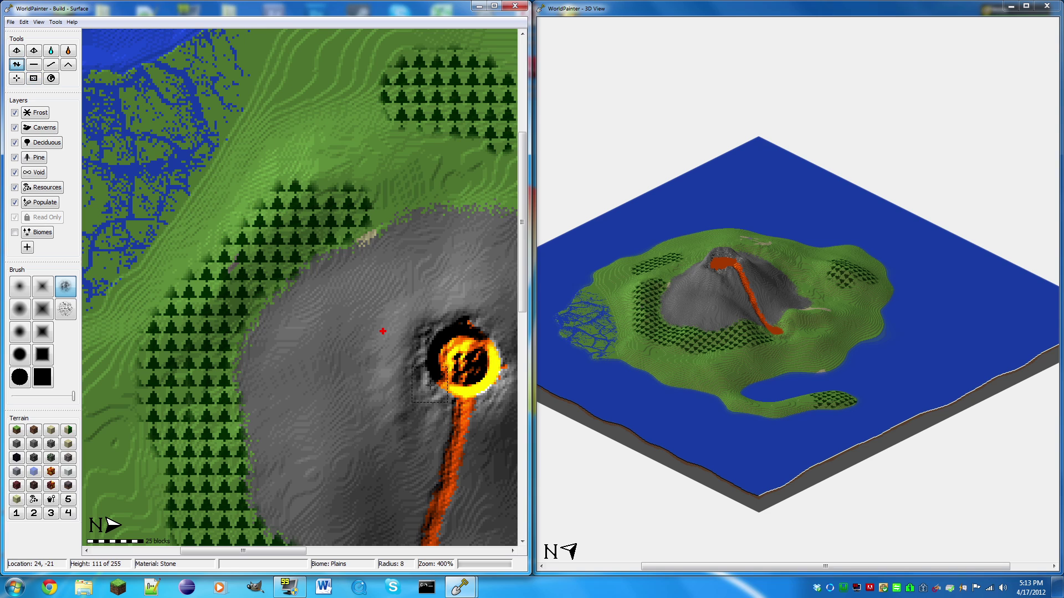
pyautogui.moveTo(424, 384)
pyautogui.mouseDown()
pyautogui.moveTo(417, 350)
pyautogui.moveTo(441, 323)
pyautogui.moveTo(510, 357)
pyautogui.moveTo(485, 394)
pyautogui.moveTo(442, 398)
pyautogui.moveTo(422, 374)
pyautogui.moveTo(426, 339)
pyautogui.moveTo(460, 323)
pyautogui.moveTo(492, 326)
pyautogui.moveTo(506, 352)
pyautogui.moveTo(500, 372)
pyautogui.mouseUp()
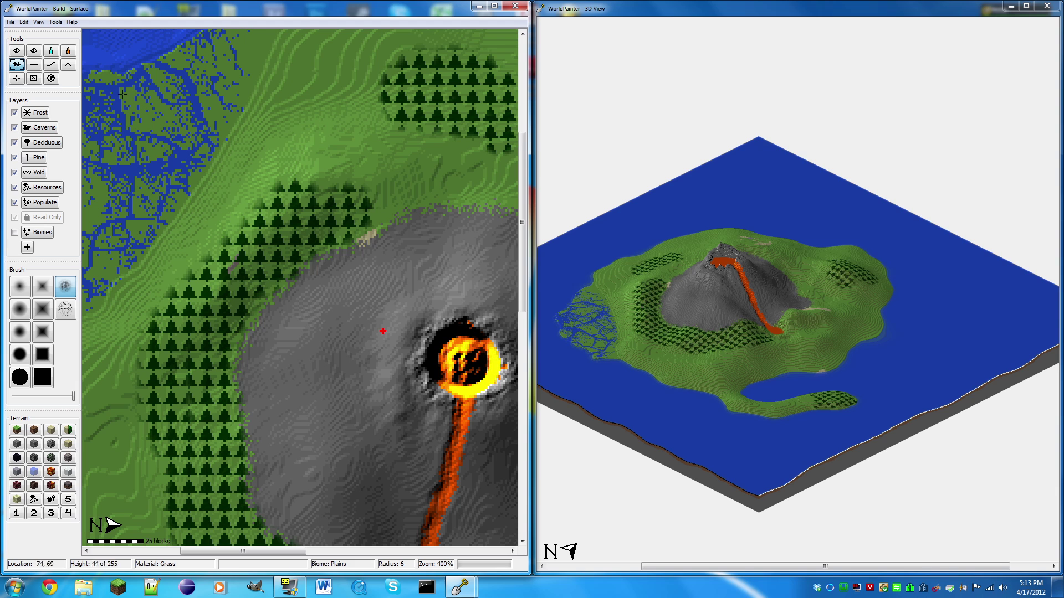
pyautogui.click(68, 50)
pyautogui.click(383, 332)
pyautogui.hotkey('ctrl', 'z')
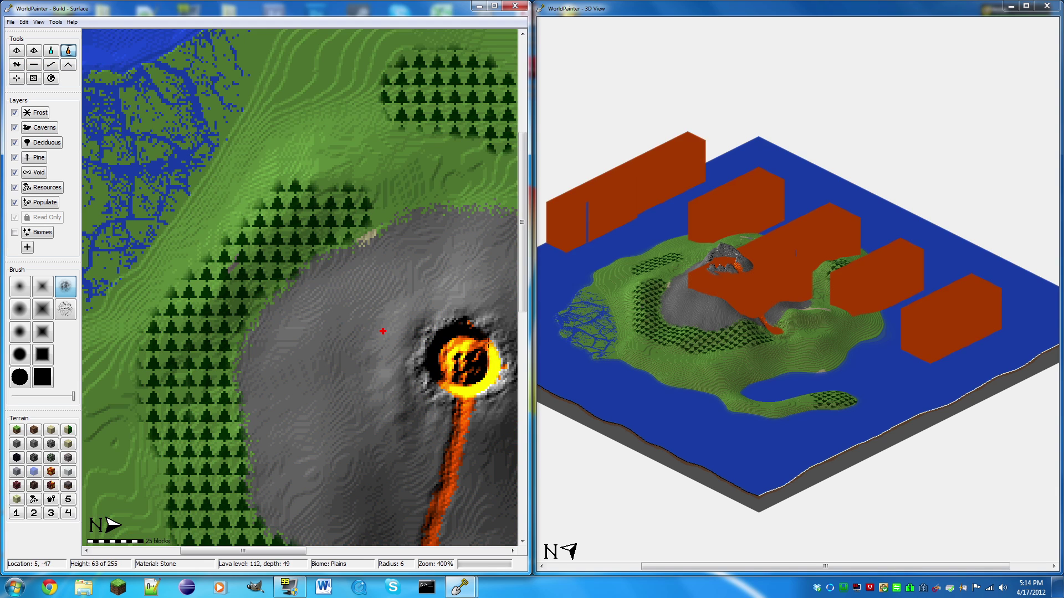
pyautogui.click(383, 331)
pyautogui.hotkey('ctrl', 'z')
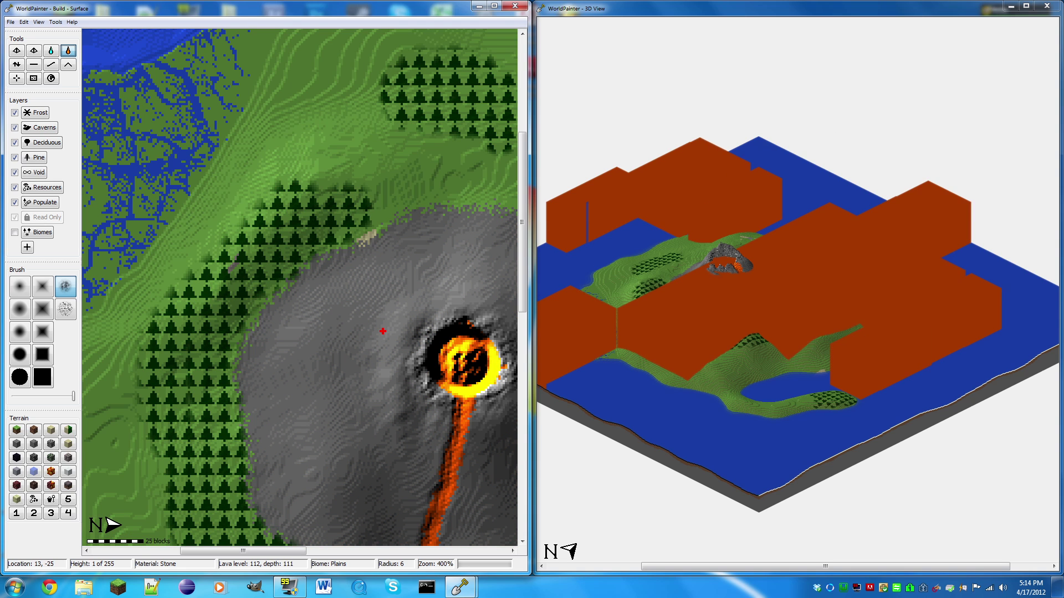
pyautogui.click(447, 384)
pyautogui.hotkey('ctrl', 'z')
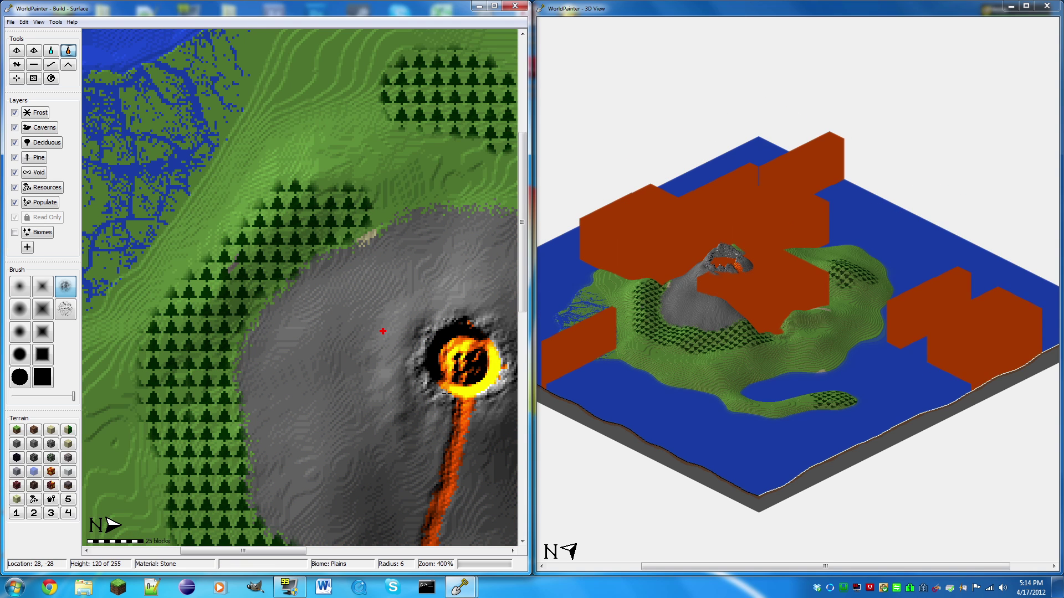
pyautogui.click(383, 331)
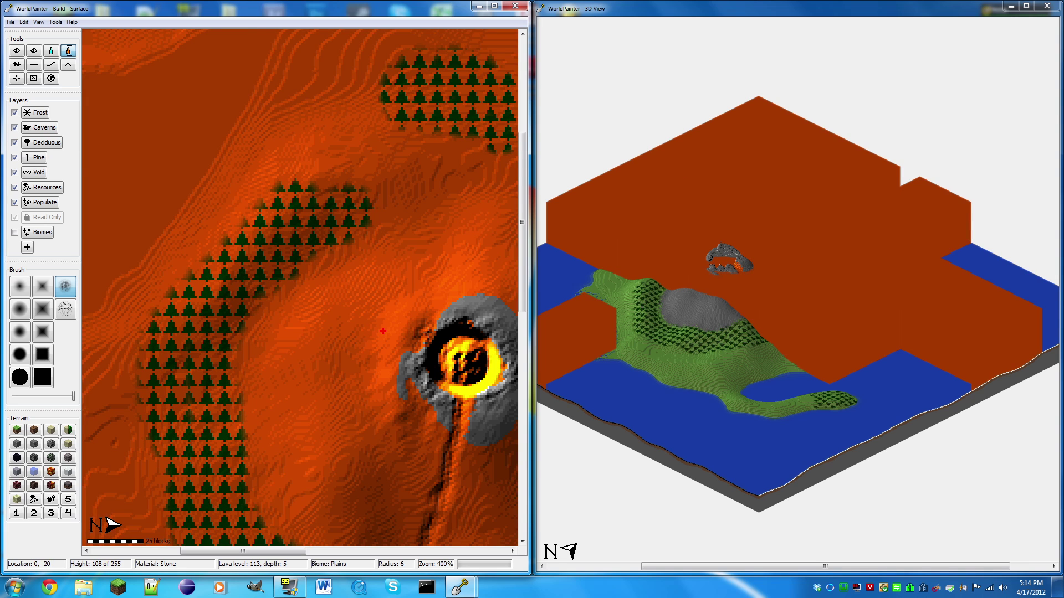
pyautogui.hotkey('ctrl', 'z')
# Step: Raise and smooth the crater's upper-left rim, then retest lava floods, undoing each one
pyautogui.press('s')
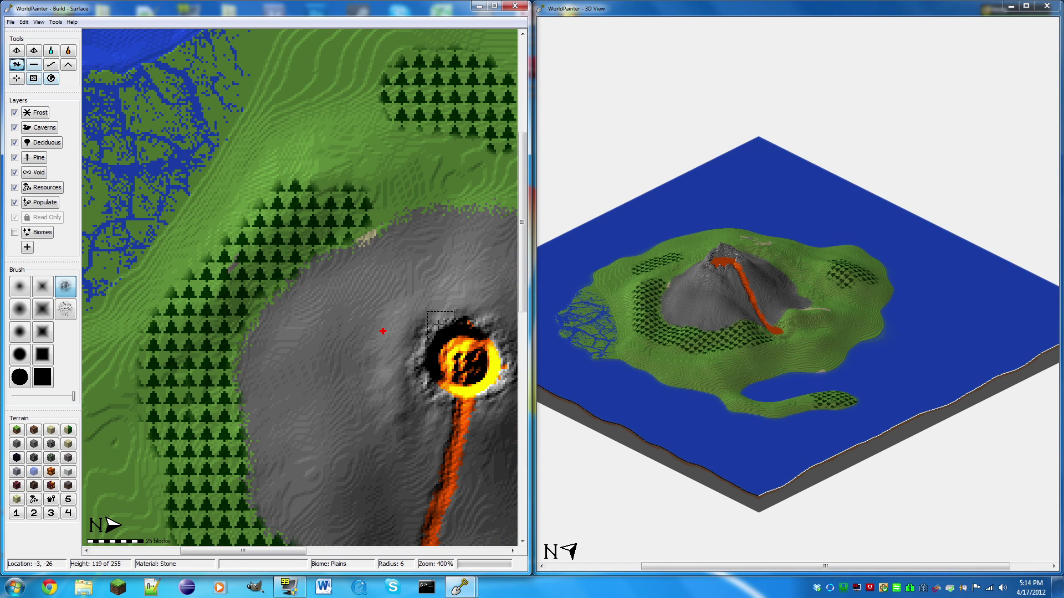
pyautogui.moveTo(439, 323)
pyautogui.mouseDown()
pyautogui.moveTo(431, 334)
pyautogui.moveTo(442, 321)
pyautogui.mouseUp()
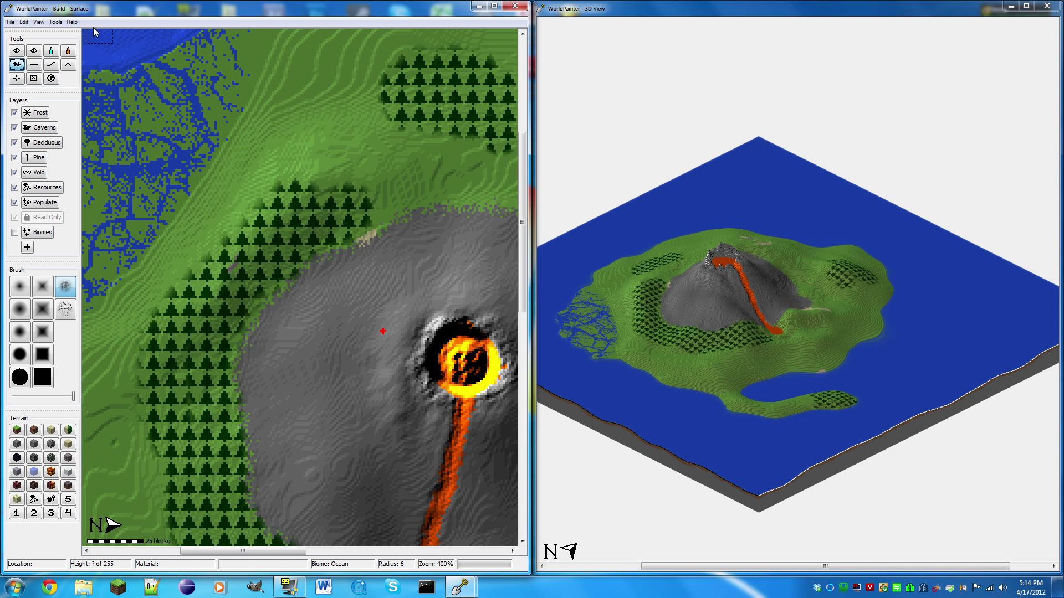
pyautogui.click(50, 63)
pyautogui.moveTo(432, 322); pyautogui.dragTo(381, 385)
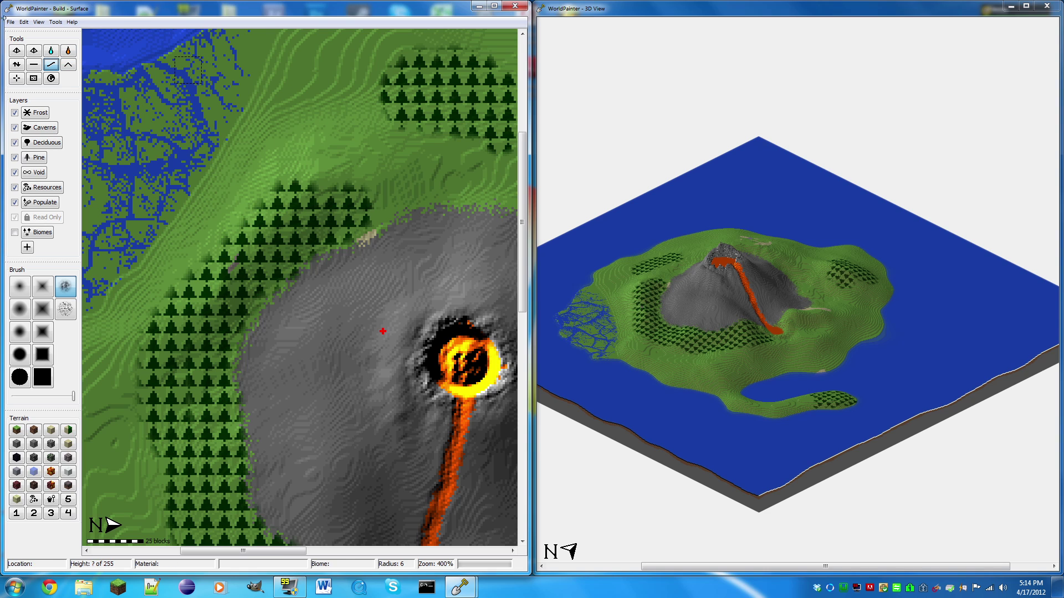
pyautogui.click(68, 50)
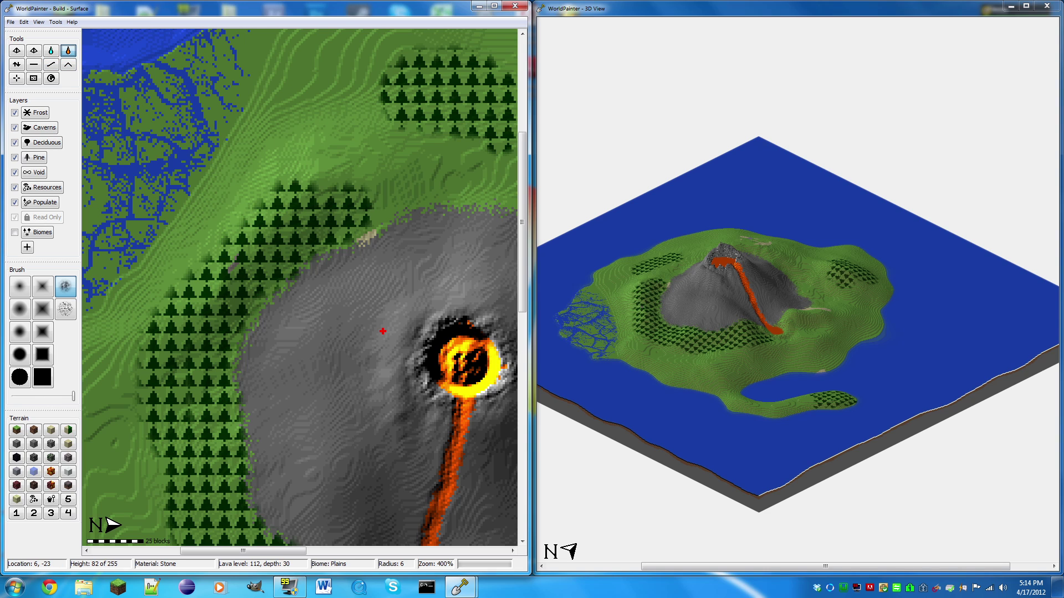
pyautogui.click(434, 345)
pyautogui.hotkey('ctrl', 'z')
pyautogui.click(436, 346)
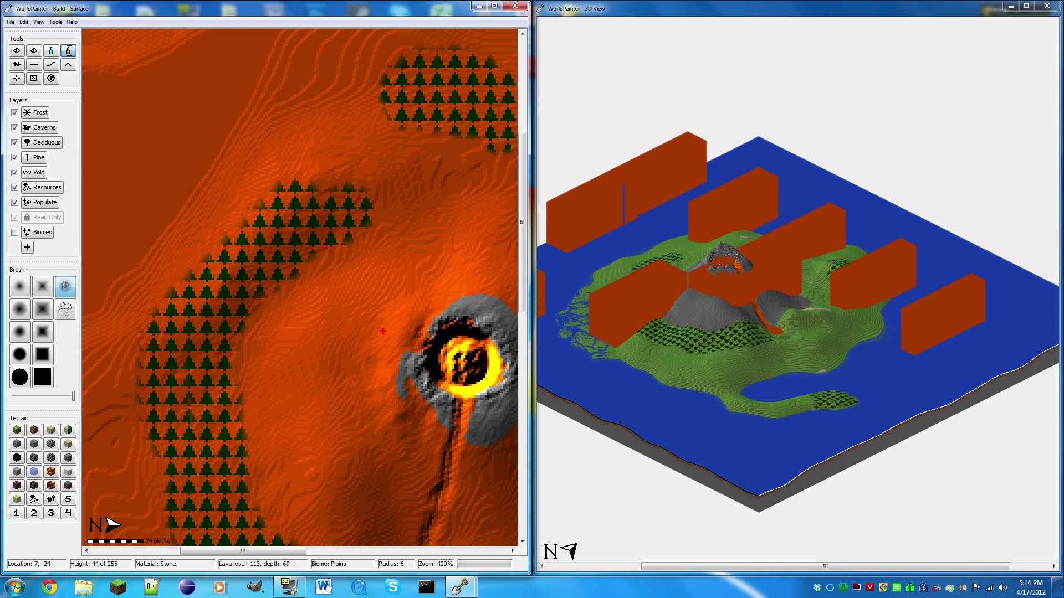
pyautogui.hotkey('ctrl', 'z')
pyautogui.click(383, 331)
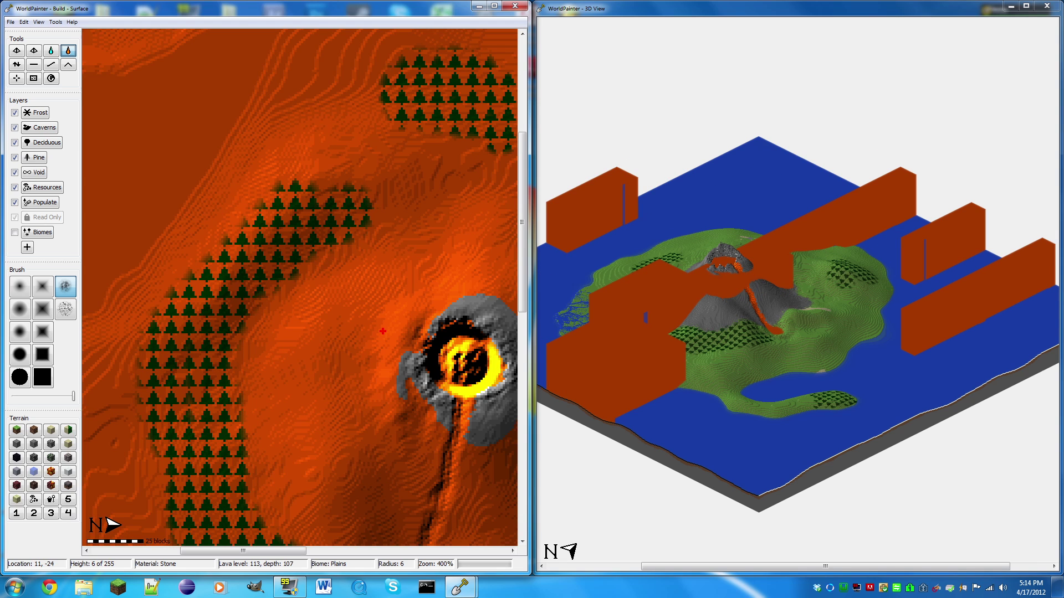
pyautogui.hotkey('ctrl', 'z')
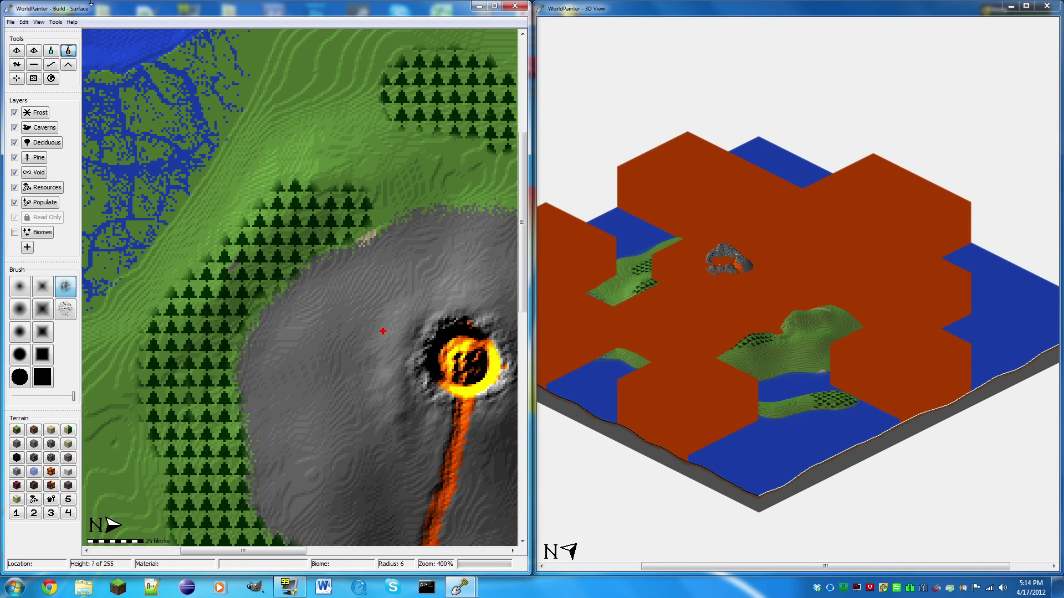
# Step: Try two more crater lava floods, undo the overflow, and reselect the Lava flood tool
pyautogui.click(17, 65)
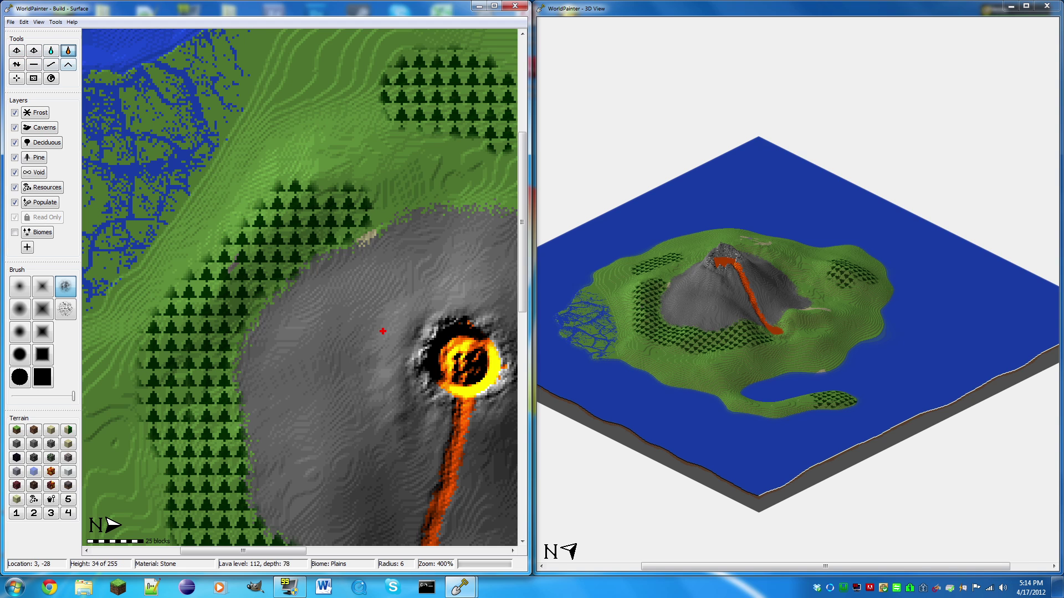
pyautogui.click(382, 331)
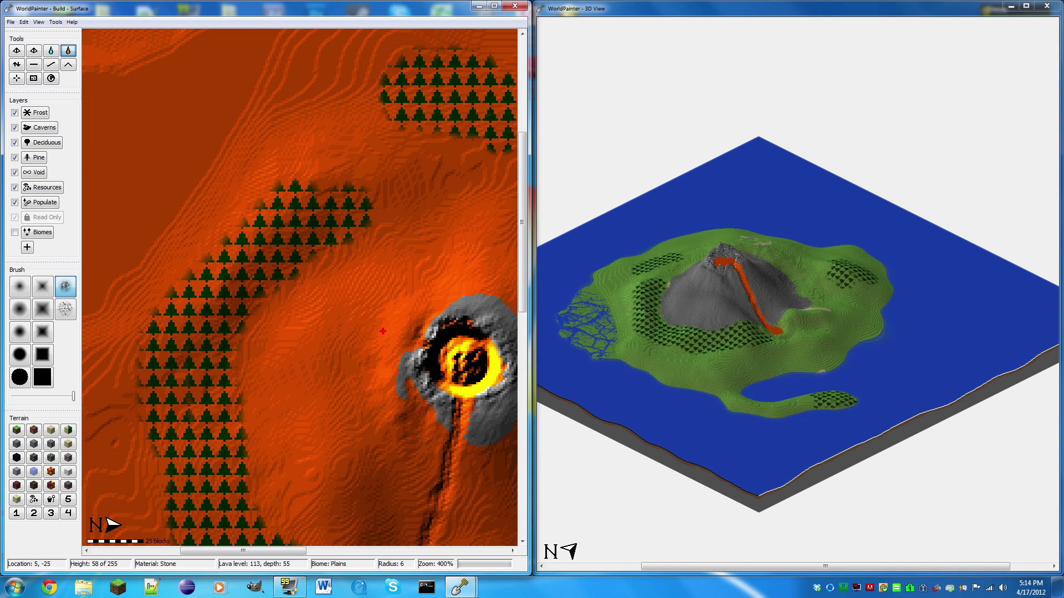
pyautogui.hotkey('ctrl', 'z')
pyautogui.click(382, 331)
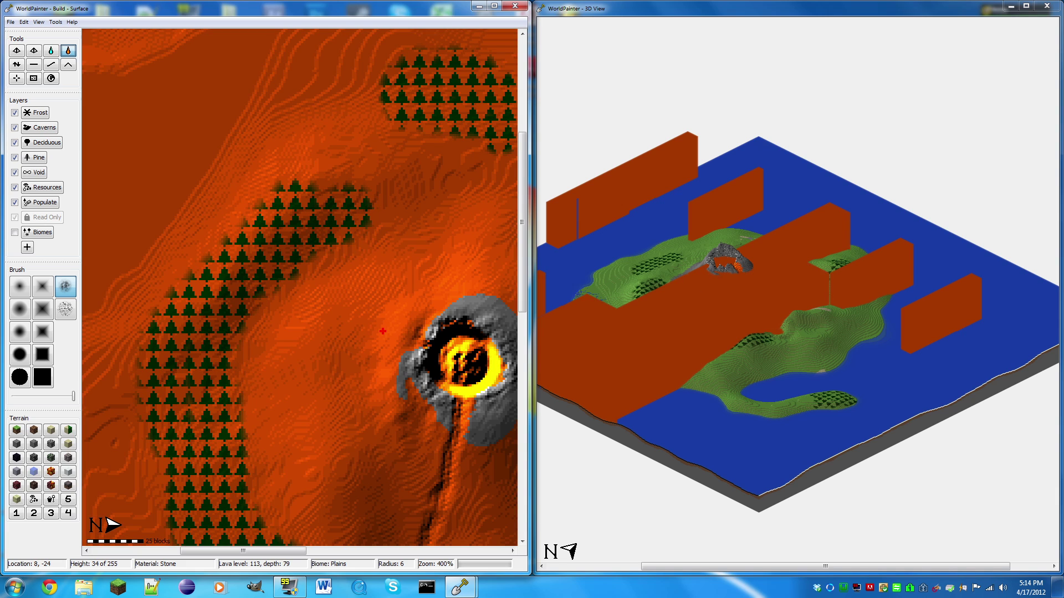
pyautogui.click(16, 63)
pyautogui.hotkey('ctrl', 'z')
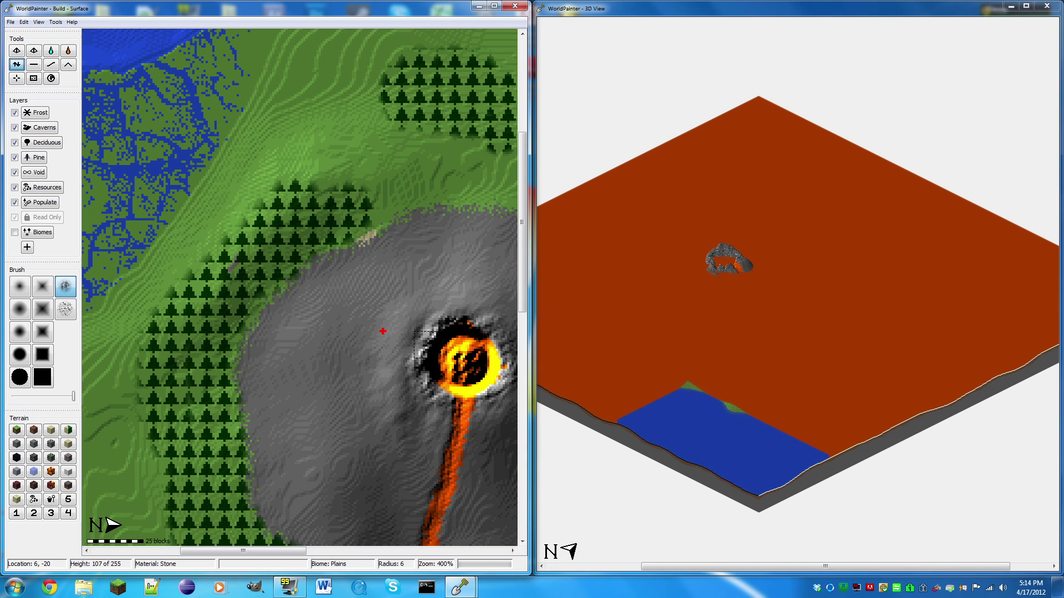
pyautogui.click(67, 51)
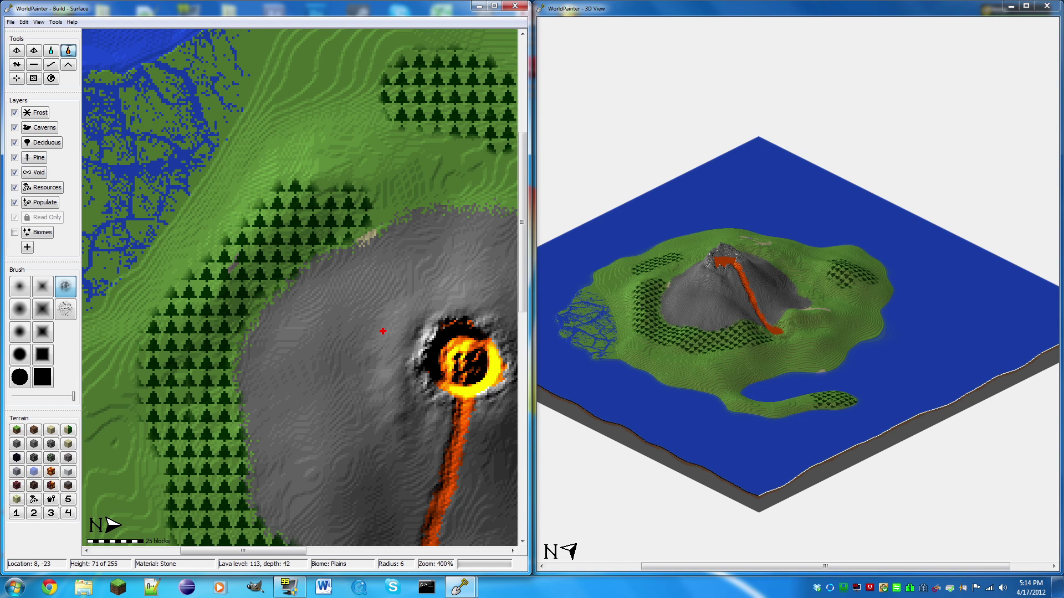
pyautogui.scroll(-2, 382, 331)
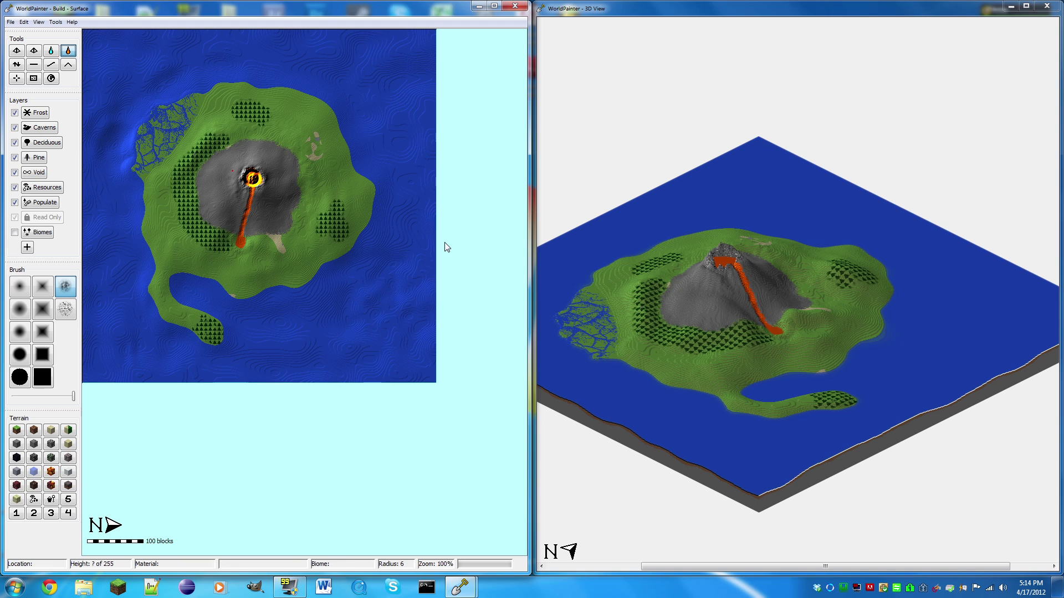
# Step: Paint Resources on the island's upper right with two brushes, undoing both attempts
pyautogui.scroll(1, 237, 150)
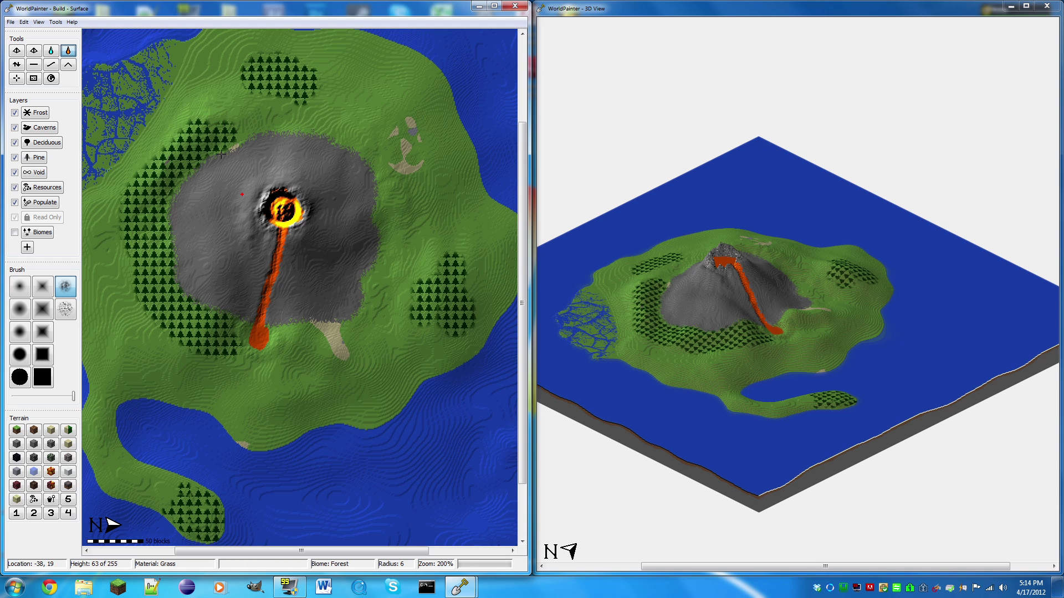
pyautogui.click(45, 187)
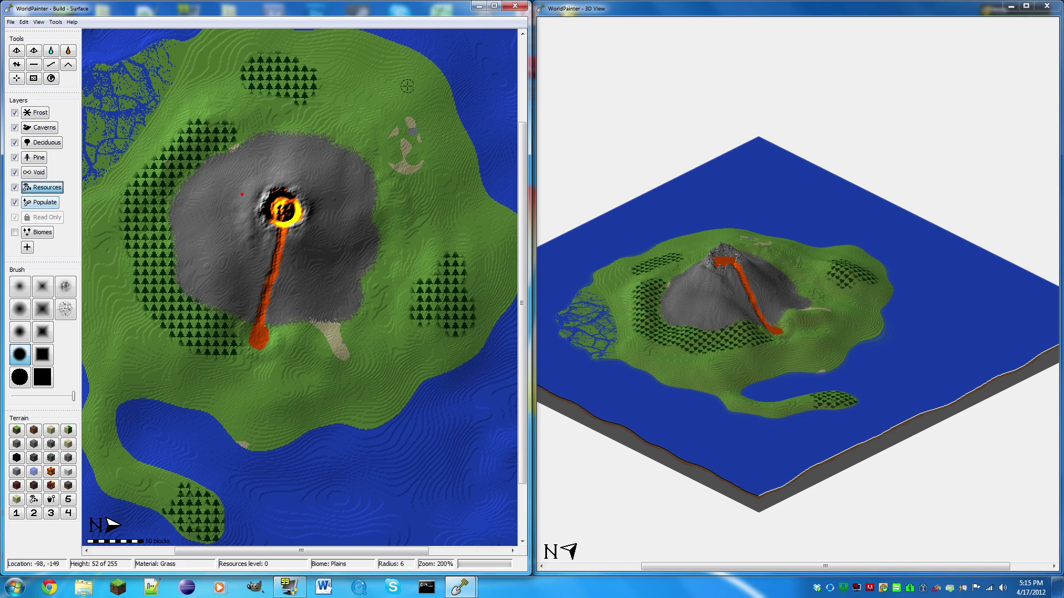
pyautogui.moveTo(356, 105)
pyautogui.mouseDown()
pyautogui.moveTo(389, 126)
pyautogui.moveTo(393, 141)
pyautogui.moveTo(379, 118)
pyautogui.moveTo(388, 148)
pyautogui.mouseUp()
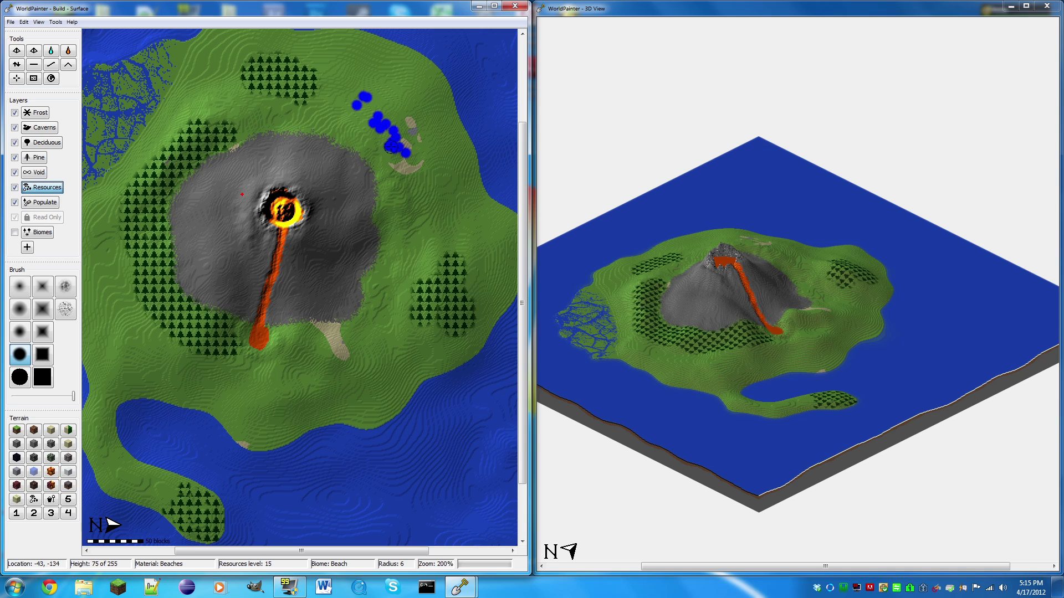
pyautogui.hotkey('ctrl', 'z')
pyautogui.click(64, 287)
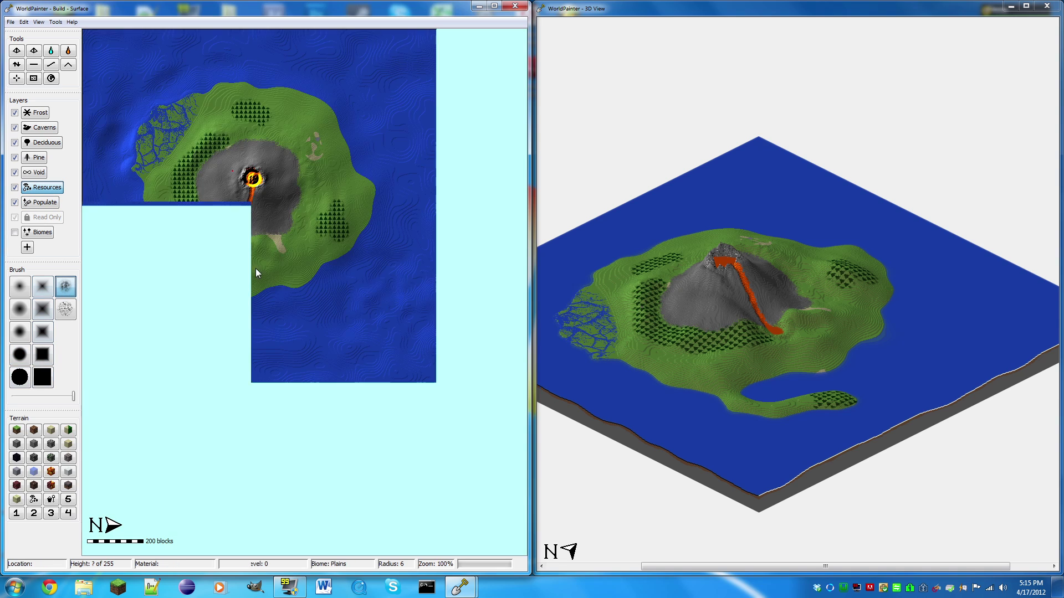
pyautogui.scroll(-12, 317, 189)
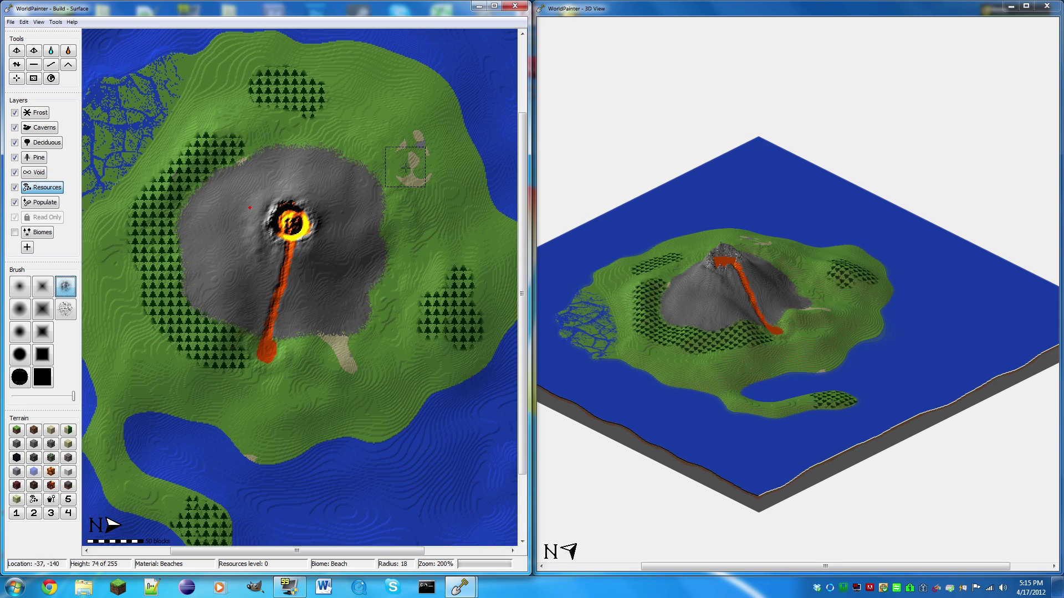
pyautogui.moveTo(373, 92)
pyautogui.mouseDown()
pyautogui.moveTo(415, 150)
pyautogui.moveTo(433, 122)
pyautogui.moveTo(454, 222)
pyautogui.moveTo(448, 155)
pyautogui.moveTo(354, 110)
pyautogui.moveTo(472, 216)
pyautogui.mouseUp()
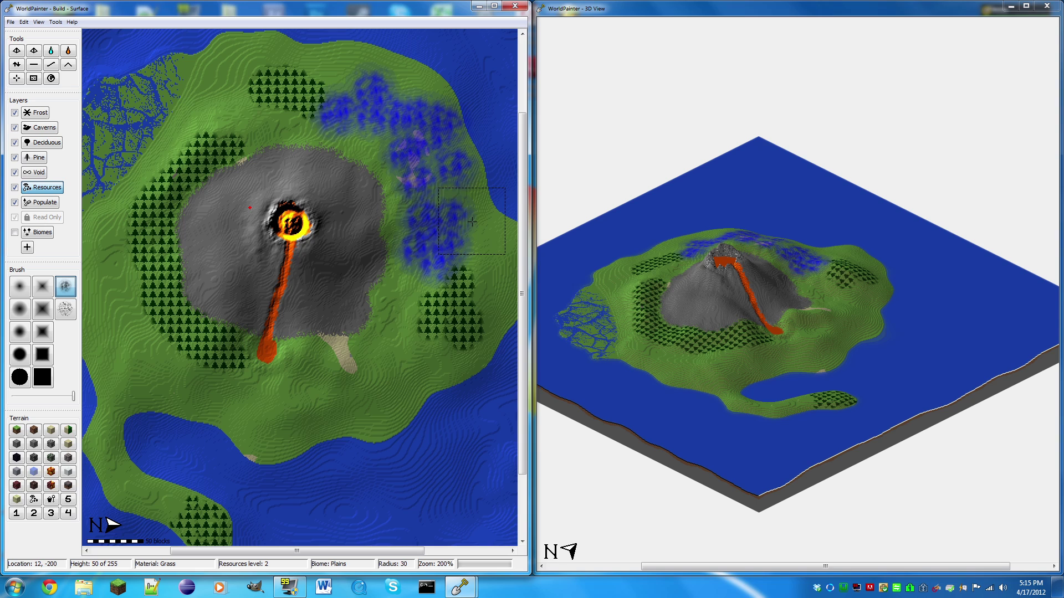
pyautogui.hotkey('ctrl', 'z')
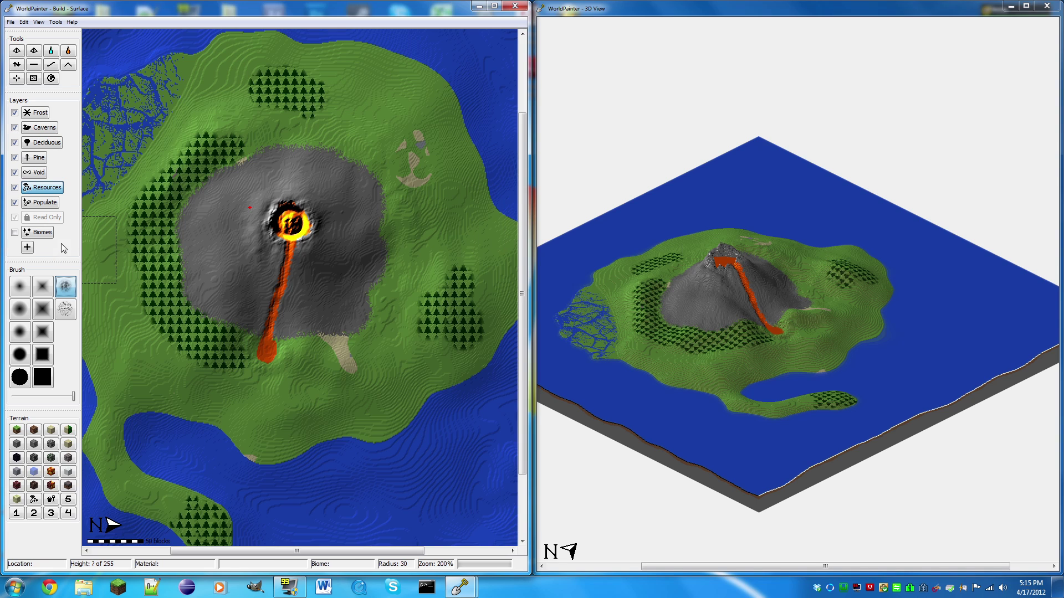
# Step: Paint a Populate band on the grassland beside the volcano, then undo it
pyautogui.click(41, 203)
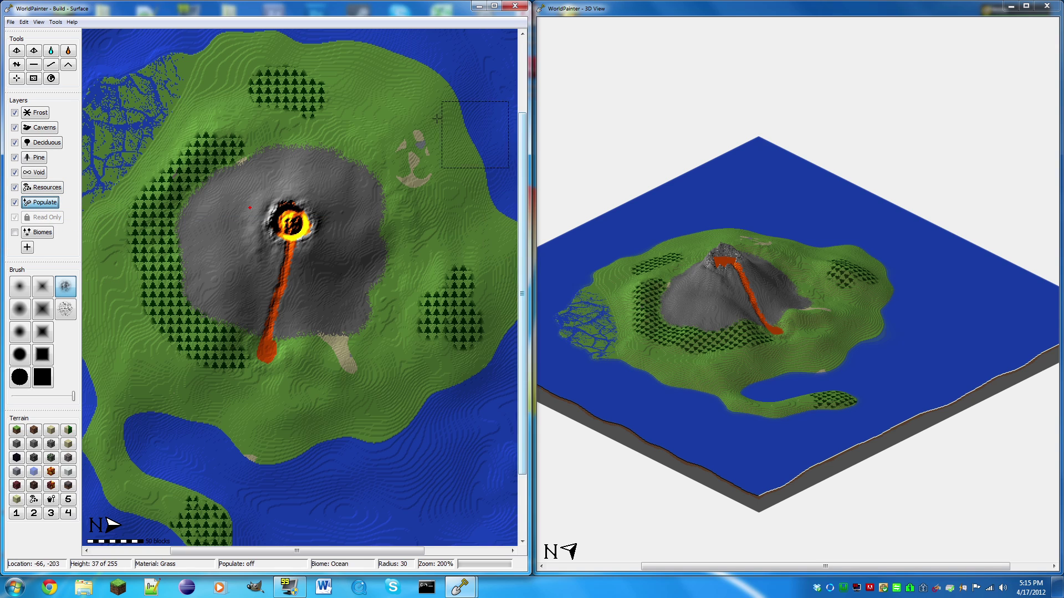
pyautogui.moveTo(369, 99)
pyautogui.mouseDown()
pyautogui.moveTo(410, 160)
pyautogui.moveTo(369, 107)
pyautogui.mouseUp()
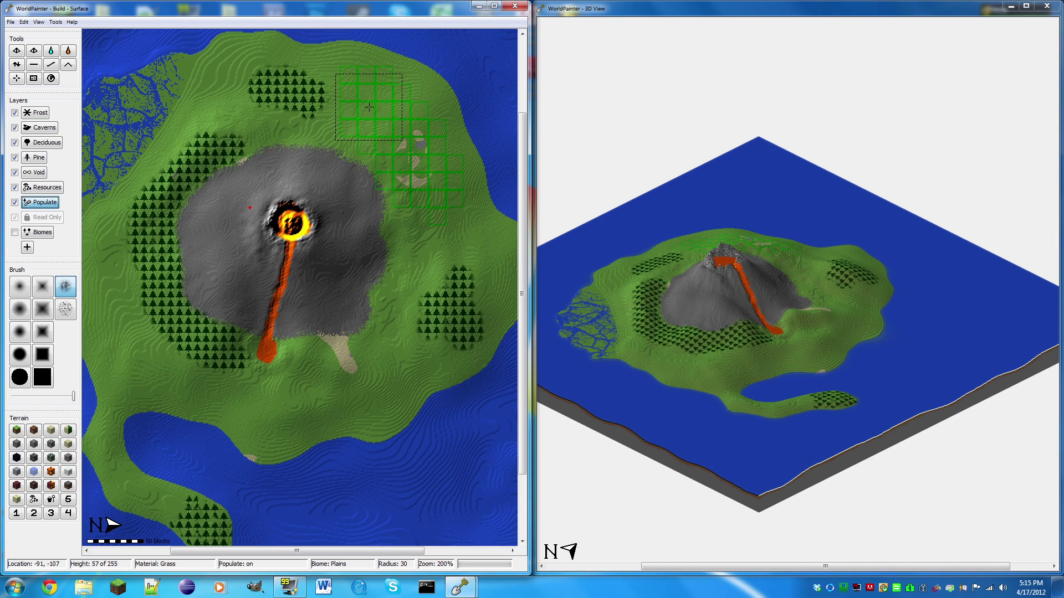
pyautogui.hotkey('ctrl', 'z')
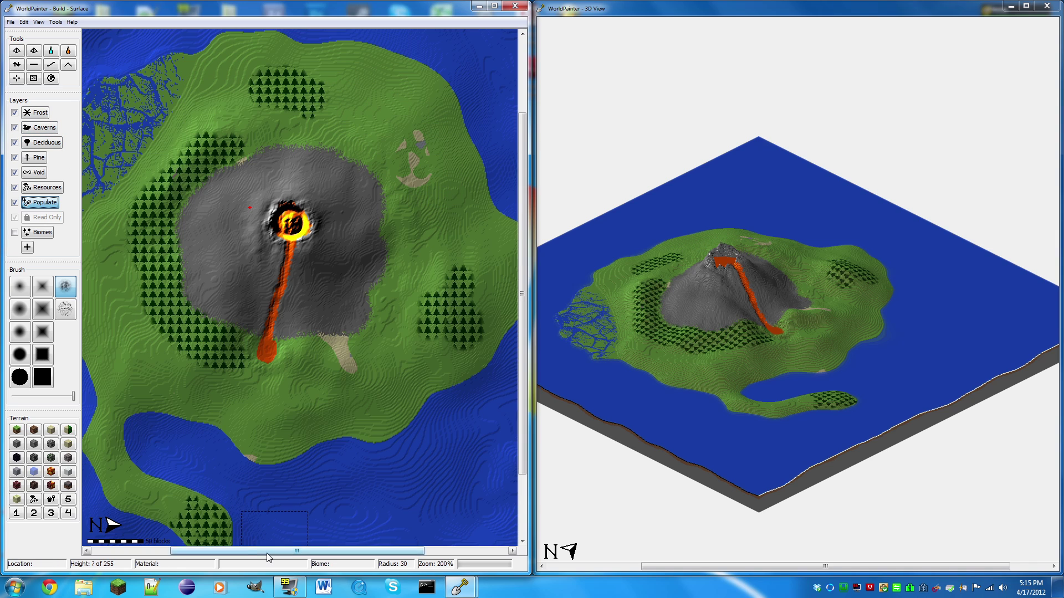
pyautogui.moveTo(268, 557); pyautogui.dragTo(190, 557)
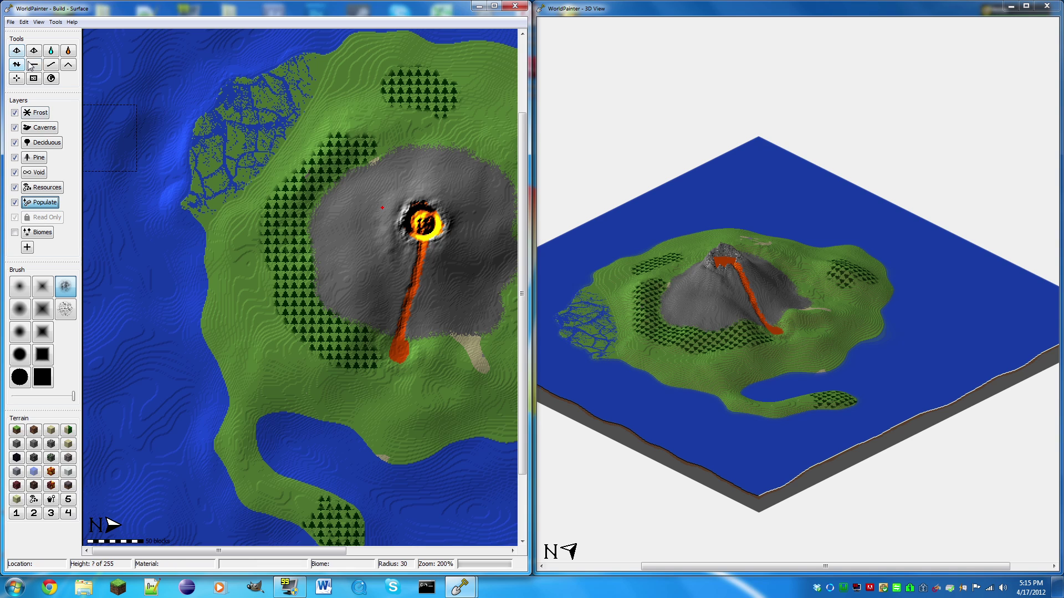
# Step: Smooth the marsh's ragged outer edge down into the water
pyautogui.click(51, 64)
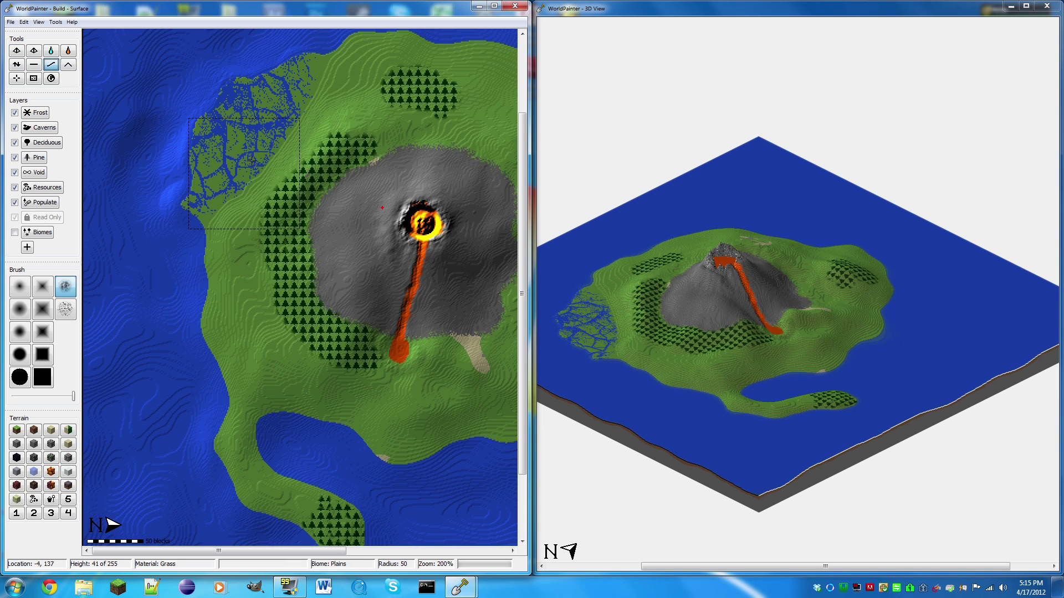
pyautogui.click(230, 94)
pyautogui.scroll(-9, 226, 199)
pyautogui.moveTo(197, 206); pyautogui.dragTo(189, 203)
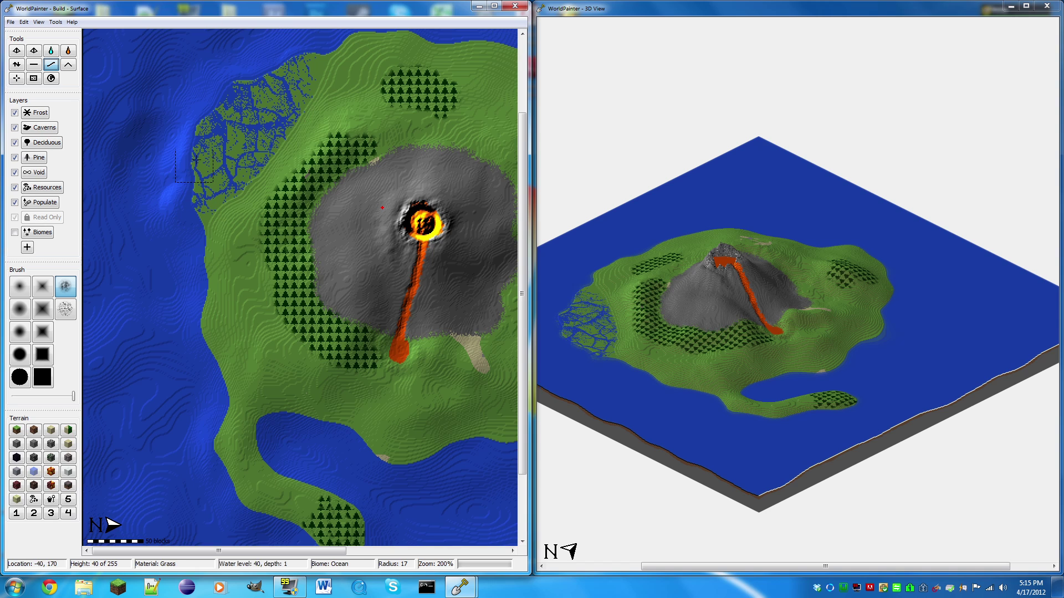
# Step: Raise ground in the marsh and spires in the coastal water, undoing both, then zoom to 200%
pyautogui.click(16, 65)
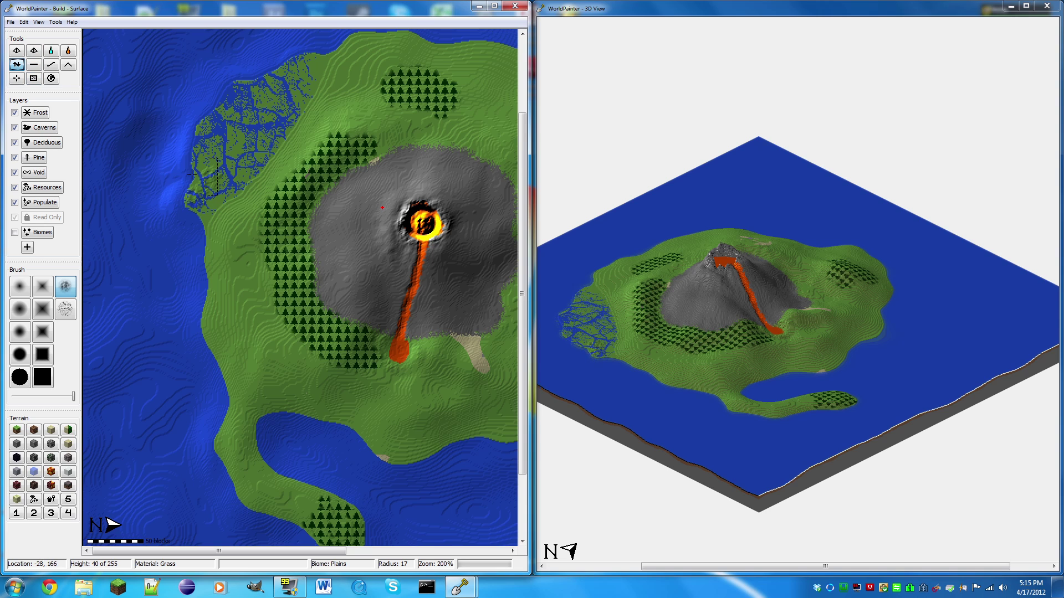
pyautogui.moveTo(219, 171); pyautogui.dragTo(220, 169)
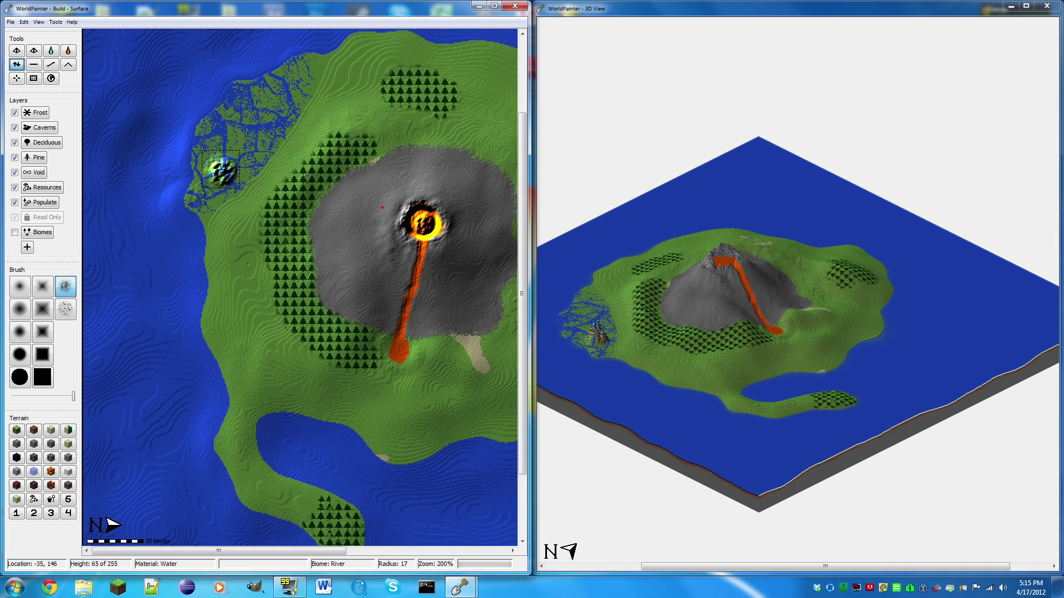
pyautogui.hotkey('ctrl', 'z')
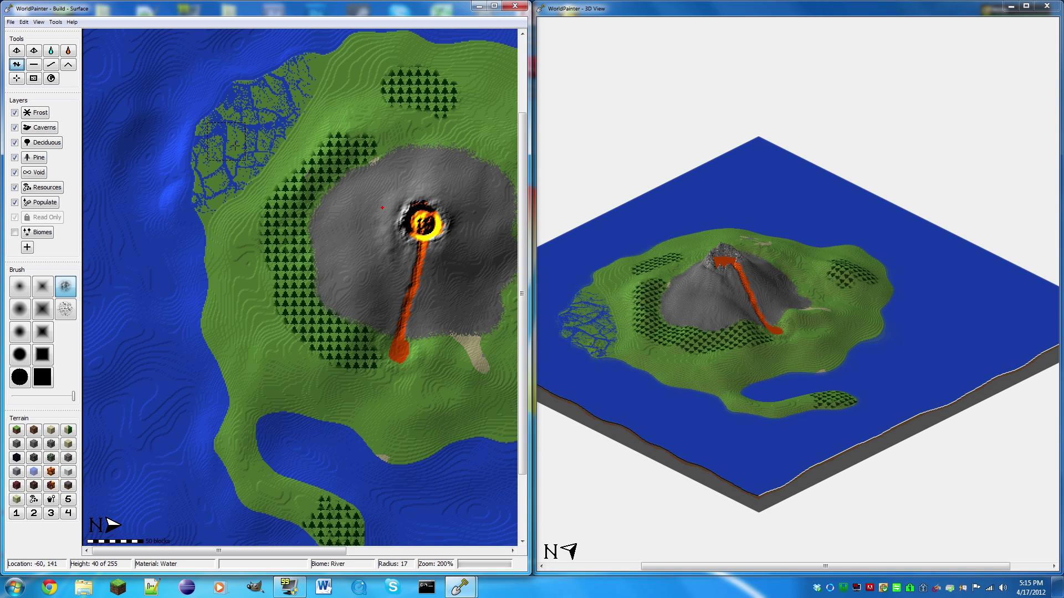
pyautogui.moveTo(180, 192); pyautogui.dragTo(145, 202)
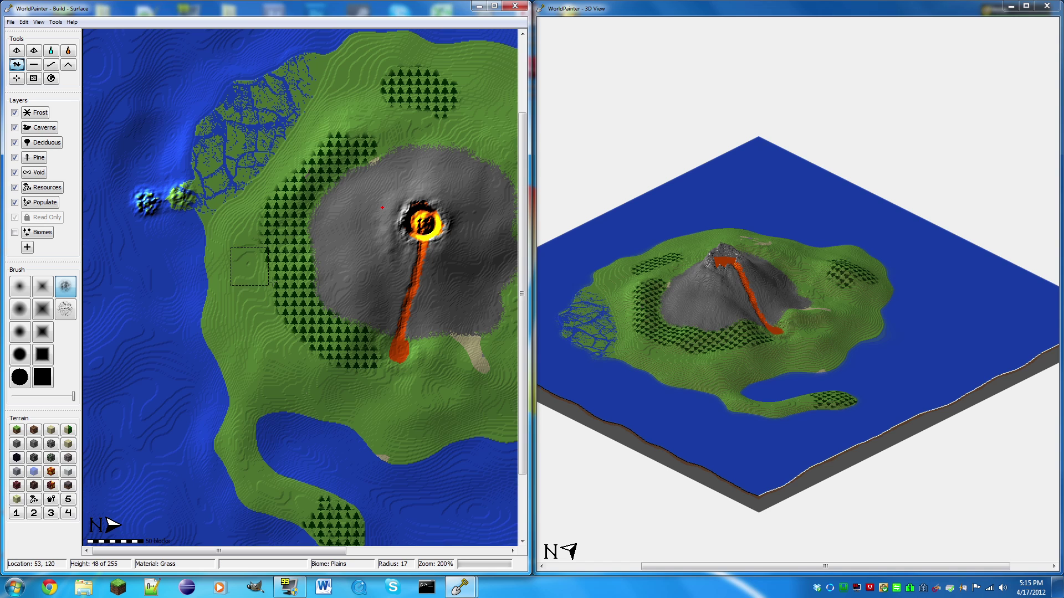
pyautogui.hotkey('ctrl', 'z')
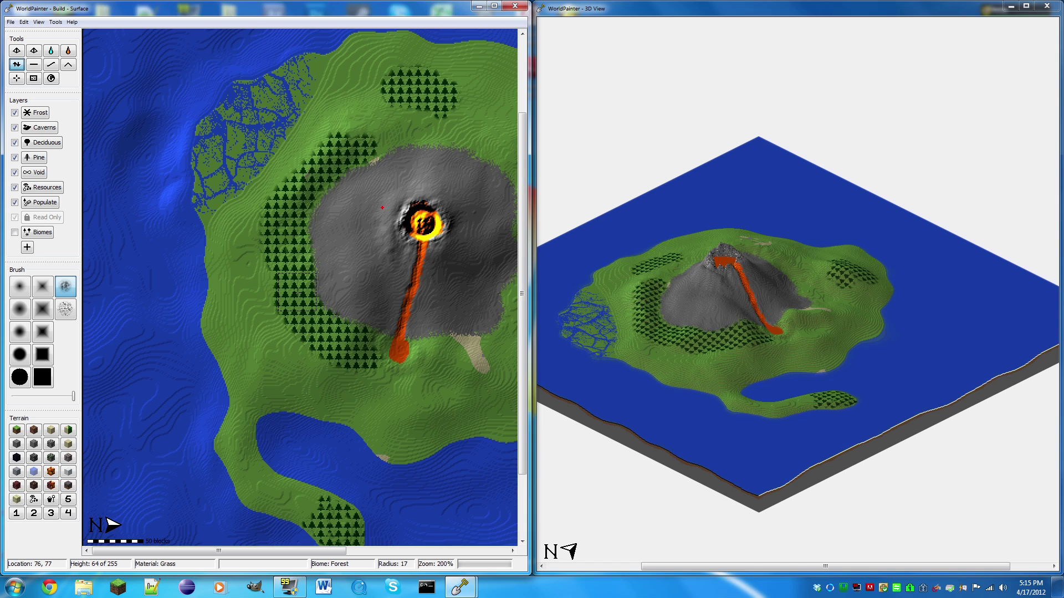
pyautogui.scroll(-3, 228, 198)
pyautogui.keyDown('ctrl'); pyautogui.scroll(-2, 320, 232); pyautogui.keyUp('ctrl')
pyautogui.hotkey('ctrl', '+')
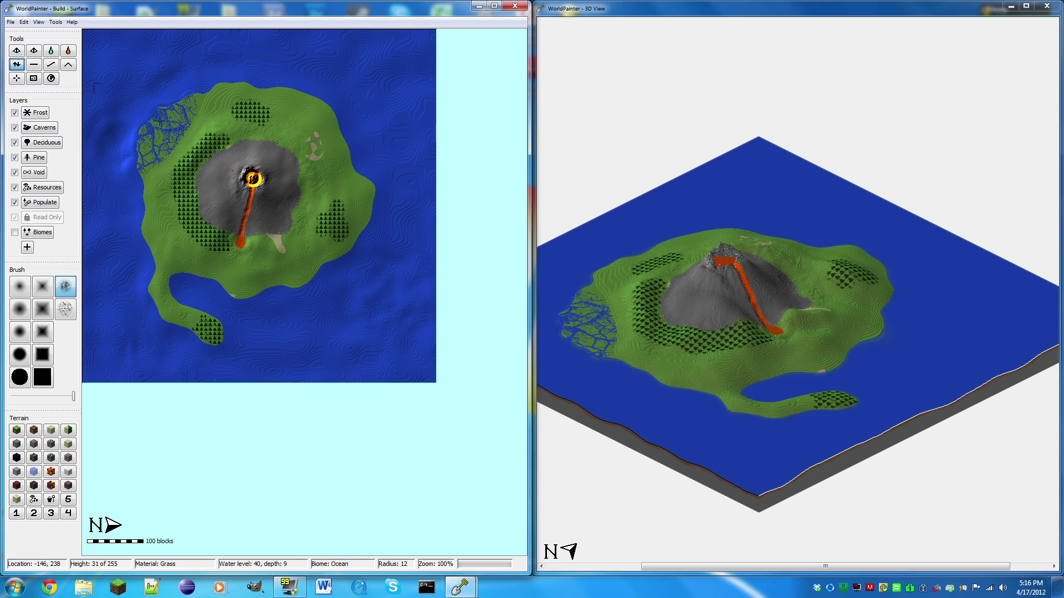
pyautogui.hotkey('ctrl', '+')
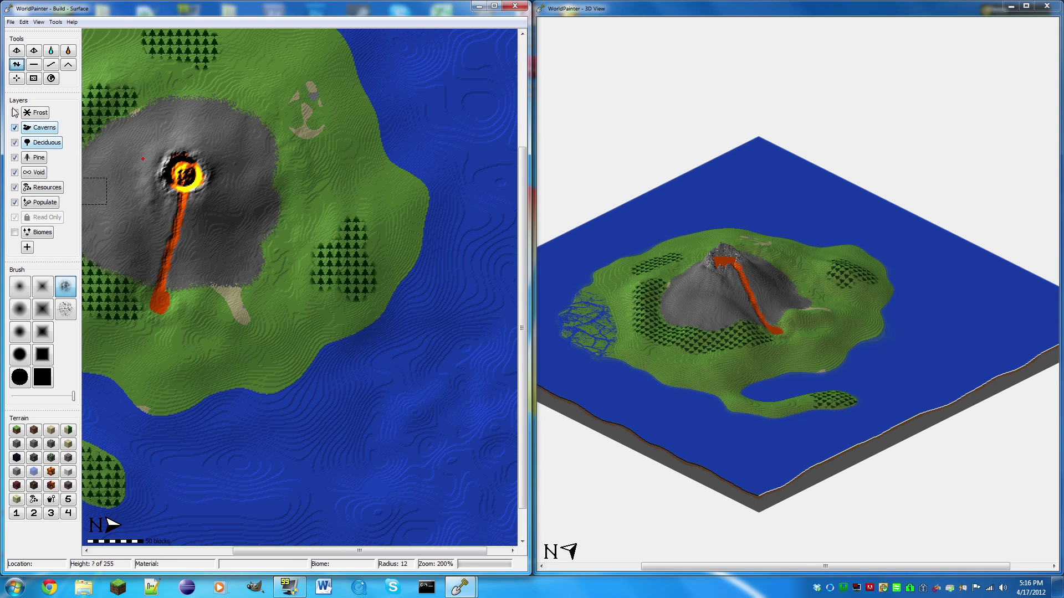
# Step: Paint a wide Sand beach down the east coastline using a large hard round brush
pyautogui.scroll(4, 296, 163)
pyautogui.click(55, 435)
pyautogui.click(20, 333)
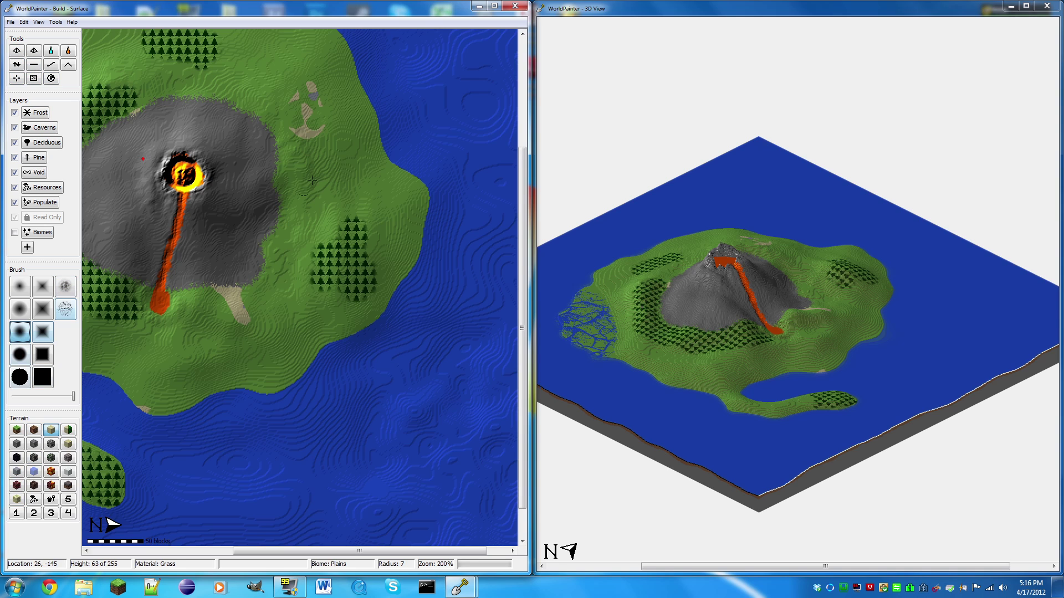
pyautogui.moveTo(360, 74)
pyautogui.mouseDown()
pyautogui.moveTo(396, 166)
pyautogui.moveTo(420, 188)
pyautogui.mouseUp()
pyautogui.click(24, 370)
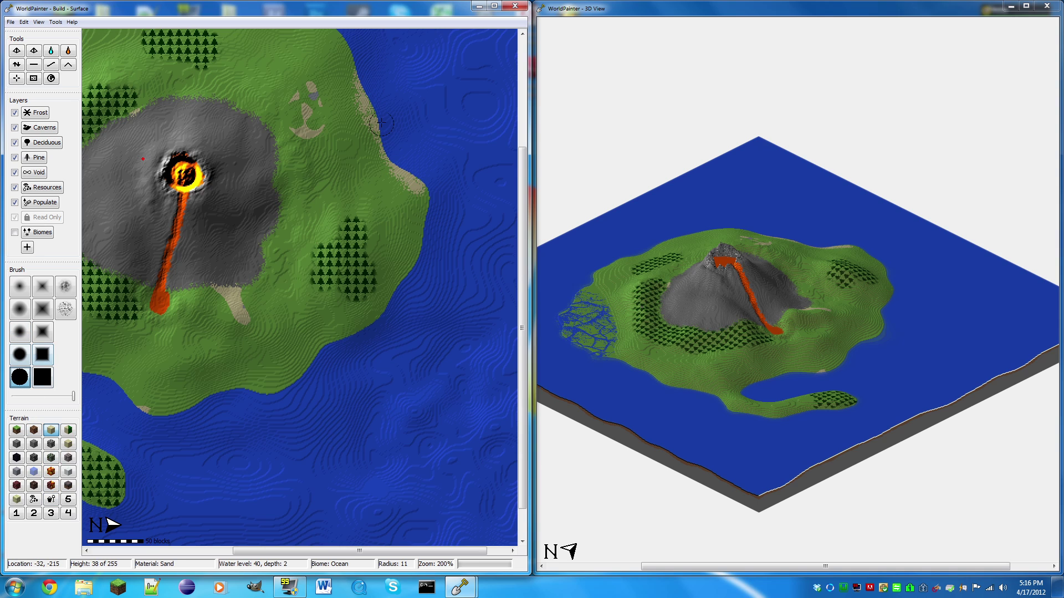
pyautogui.moveTo(351, 48)
pyautogui.mouseDown()
pyautogui.moveTo(363, 111)
pyautogui.moveTo(420, 191)
pyautogui.mouseUp()
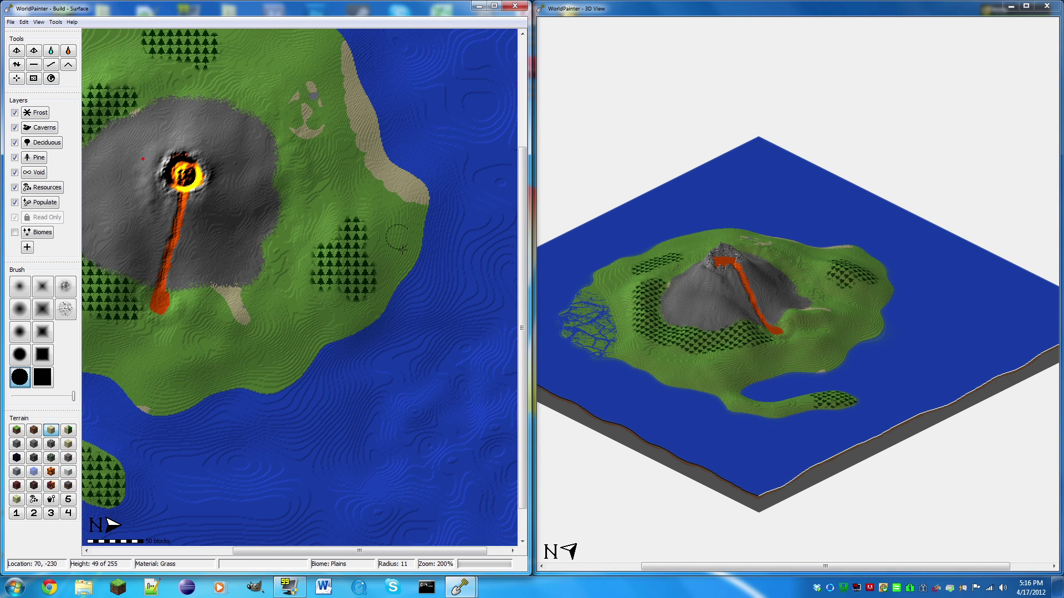
pyautogui.moveTo(408, 189); pyautogui.dragTo(426, 247)
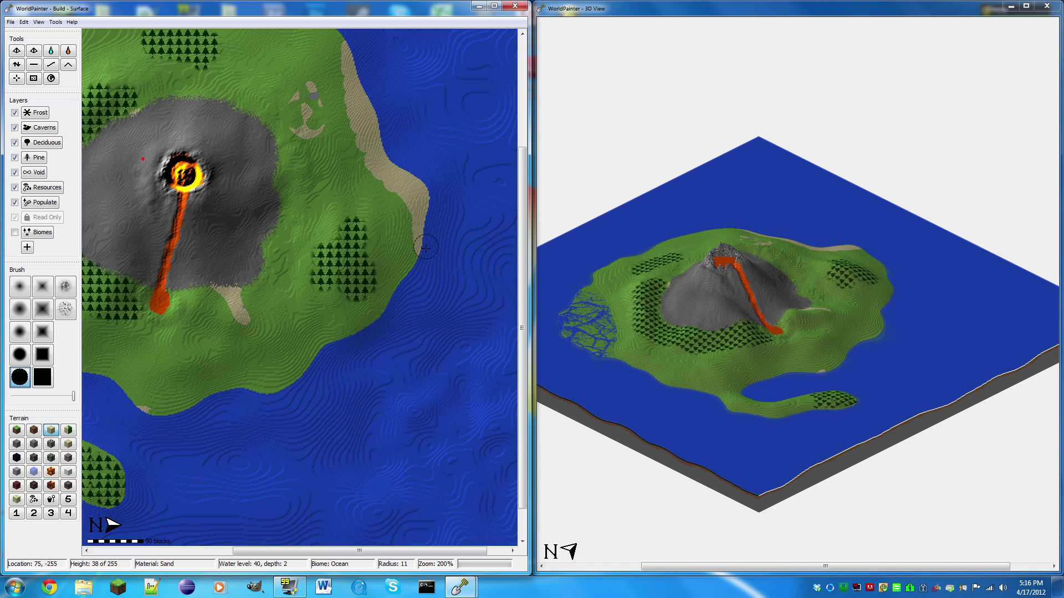
pyautogui.scroll(1, 368, 109)
pyautogui.scroll(5, 523, 188)
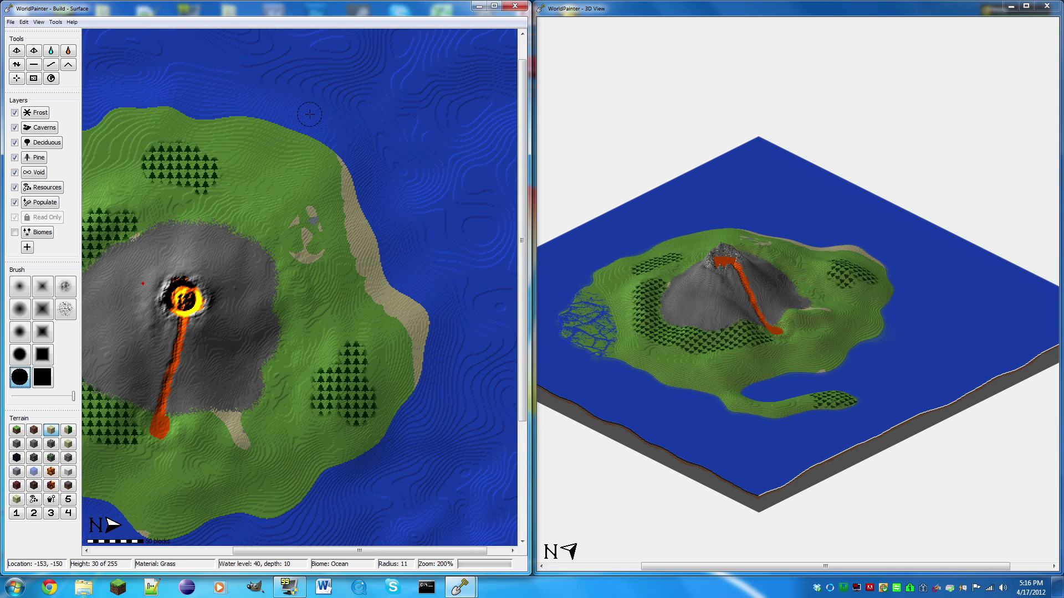
# Step: Paint sand along the inner bay's shoreline in two strips
pyautogui.moveTo(327, 550); pyautogui.dragTo(263, 550)
pyautogui.scroll(1, 256, 470)
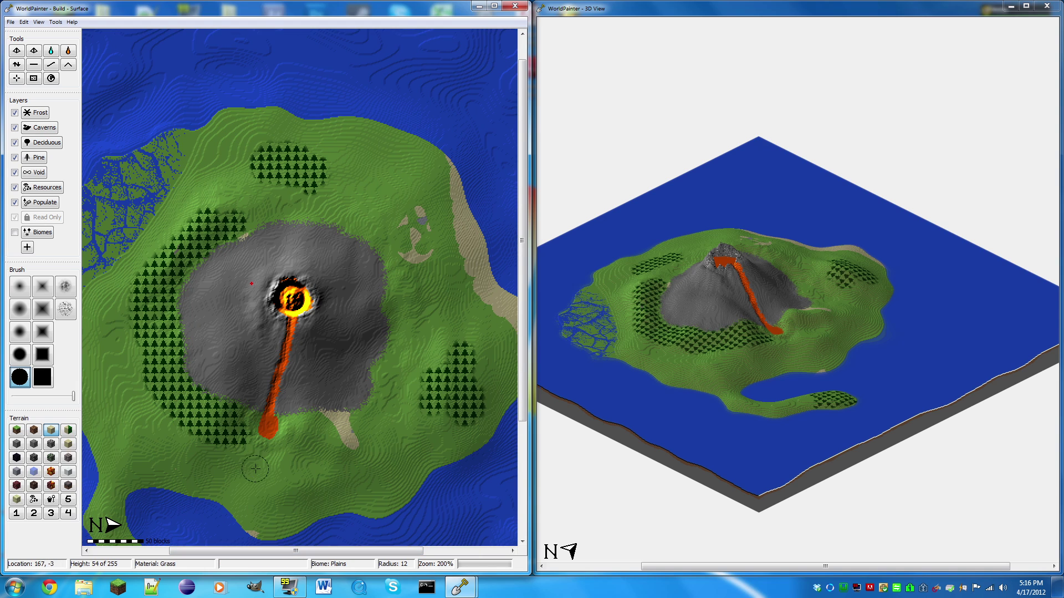
pyautogui.moveTo(521, 240); pyautogui.dragTo(520, 324)
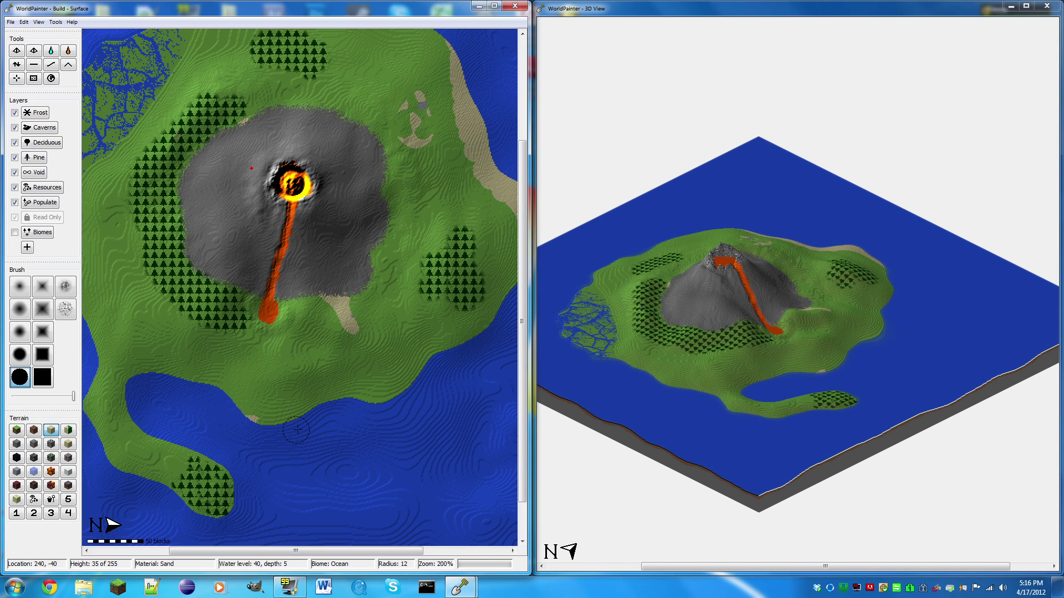
pyautogui.moveTo(304, 418)
pyautogui.mouseDown()
pyautogui.moveTo(331, 398)
pyautogui.moveTo(350, 403)
pyautogui.mouseUp()
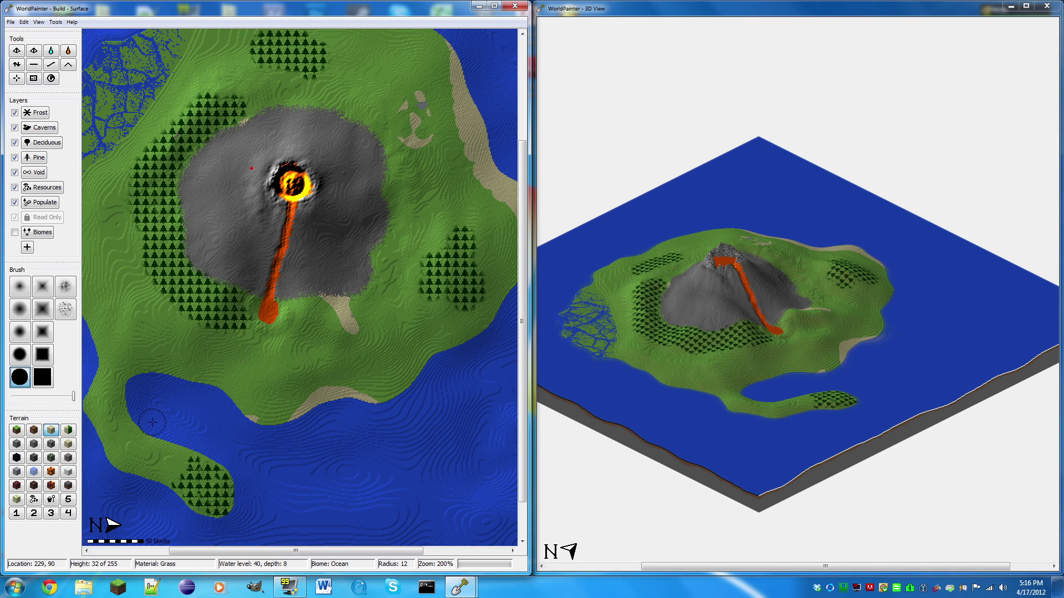
pyautogui.moveTo(164, 429)
pyautogui.mouseDown()
pyautogui.moveTo(118, 389)
pyautogui.moveTo(125, 378)
pyautogui.moveTo(165, 378)
pyautogui.mouseUp()
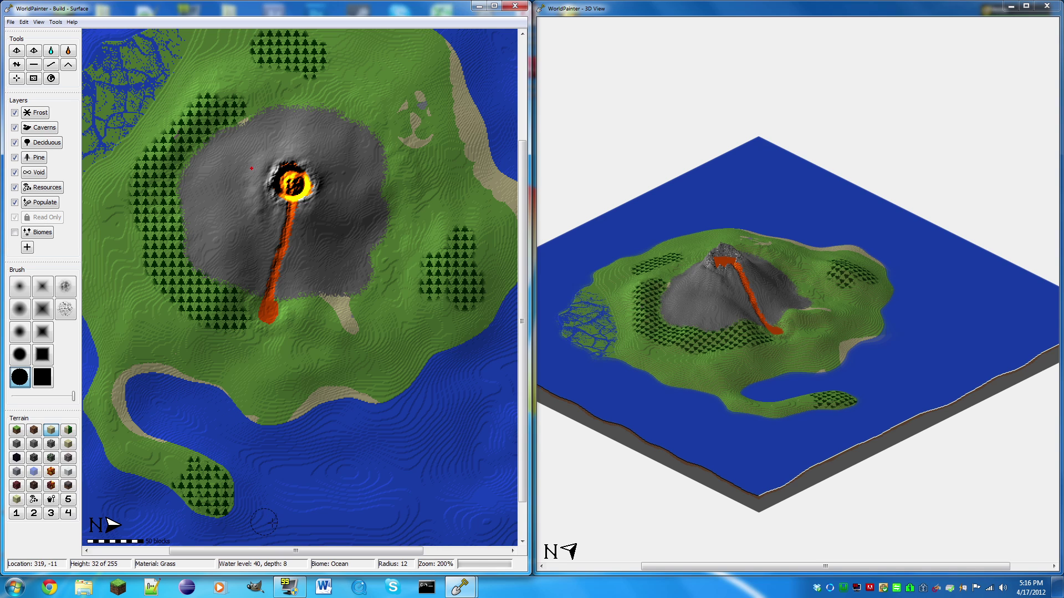
# Step: Extend the sand along the peninsula's outer shoreline
pyautogui.scroll(-1, 289, 451)
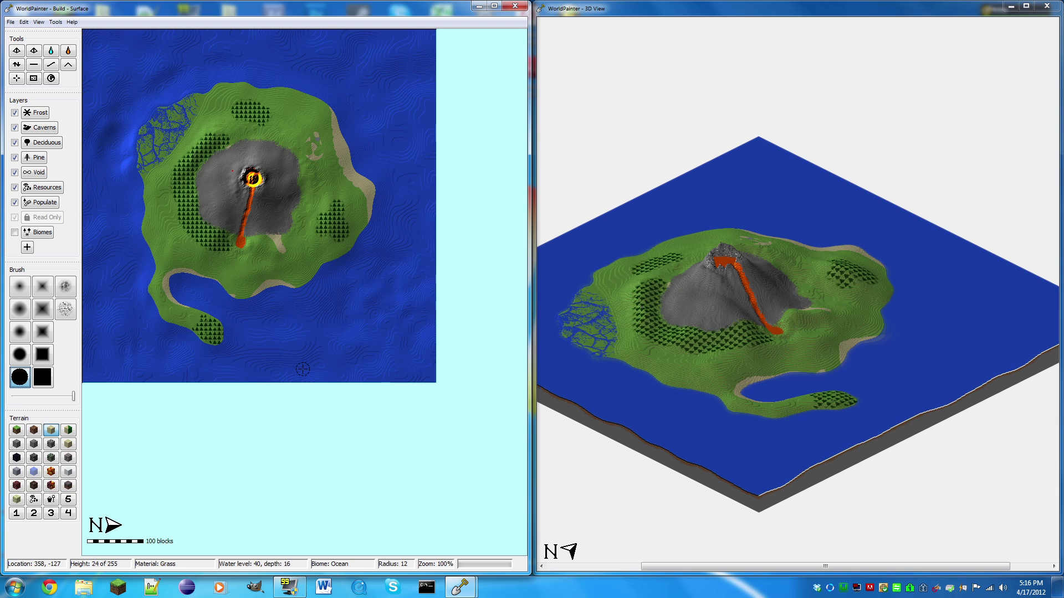
pyautogui.scroll(1, 183, 244)
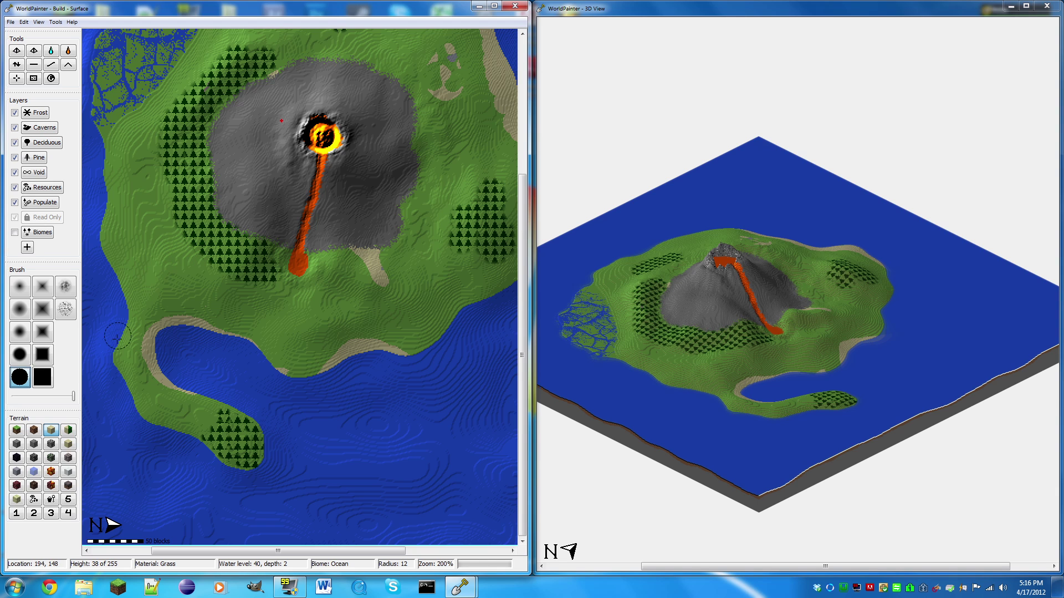
pyautogui.moveTo(108, 341); pyautogui.dragTo(118, 300)
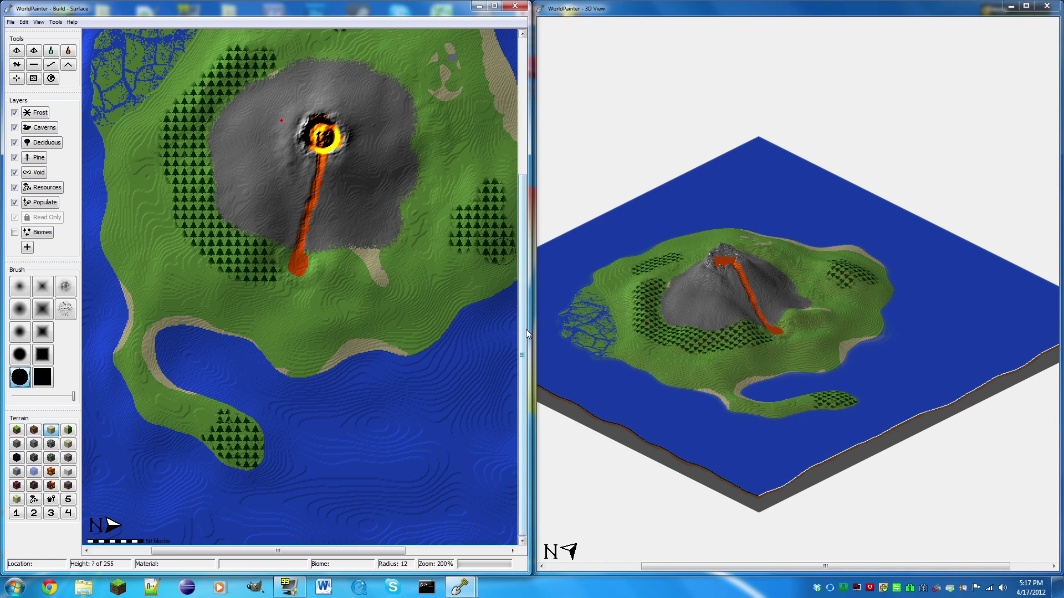
pyautogui.moveTo(522, 329); pyautogui.dragTo(522, 232)
pyautogui.click(16, 65)
pyautogui.moveTo(522, 365); pyautogui.dragTo(523, 460)
pyautogui.moveTo(345, 553); pyautogui.dragTo(421, 553)
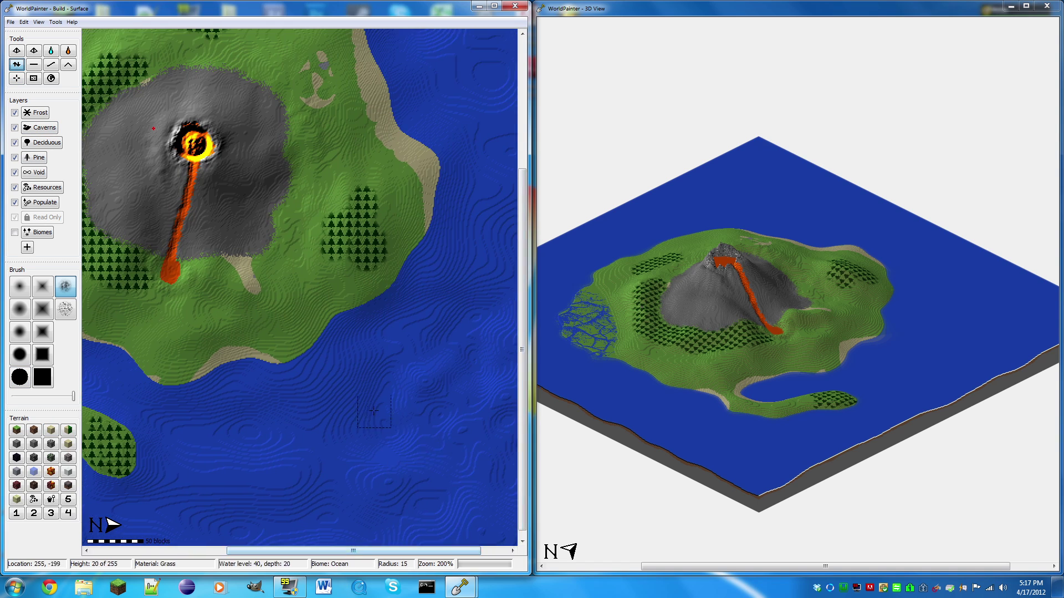
# Step: Try raising a small island in the open sea with round and noise brushes, undoing both attempts
pyautogui.click(20, 354)
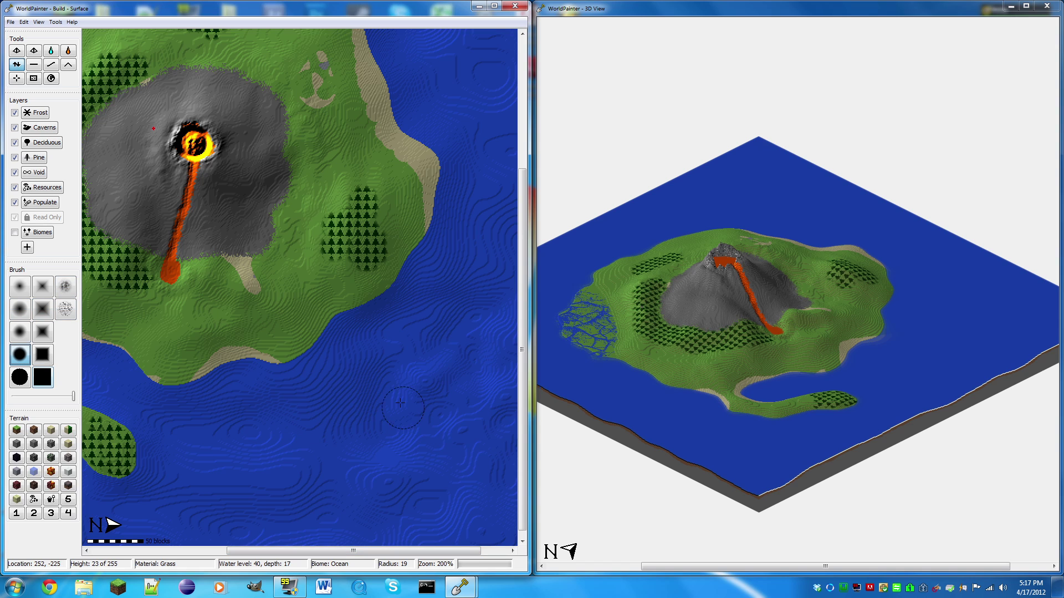
pyautogui.scroll(-3, 398, 410)
pyautogui.moveTo(400, 403); pyautogui.dragTo(382, 400)
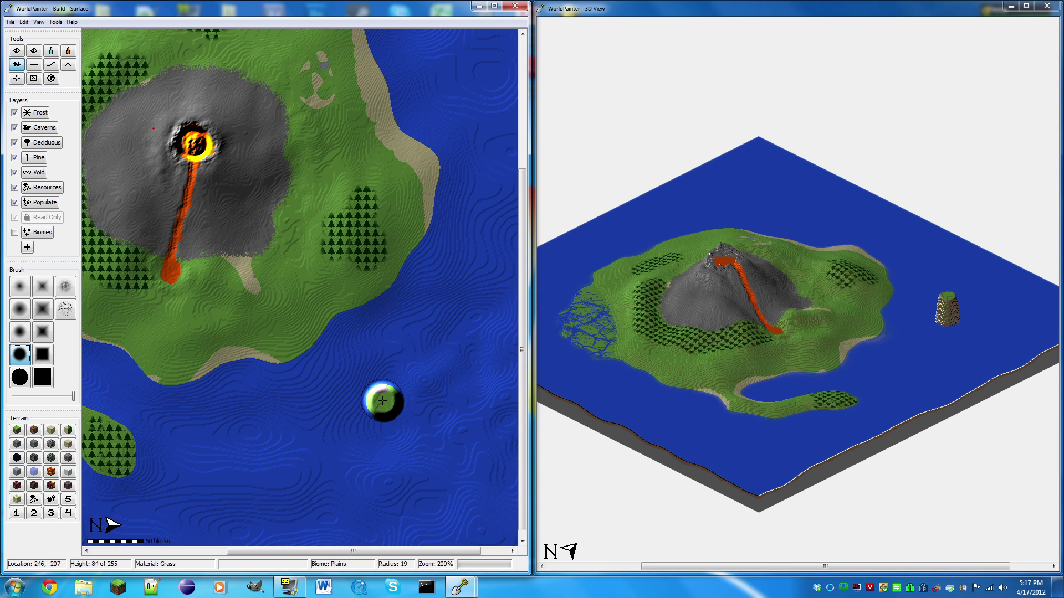
pyautogui.hotkey('ctrl', 'z')
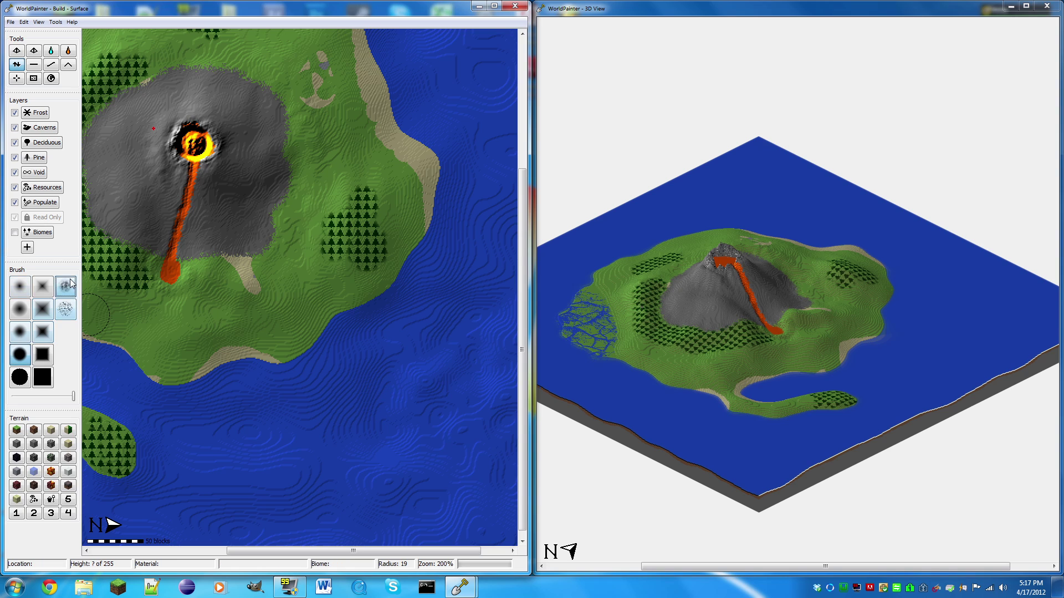
pyautogui.click(70, 284)
pyautogui.moveTo(368, 367); pyautogui.dragTo(375, 393)
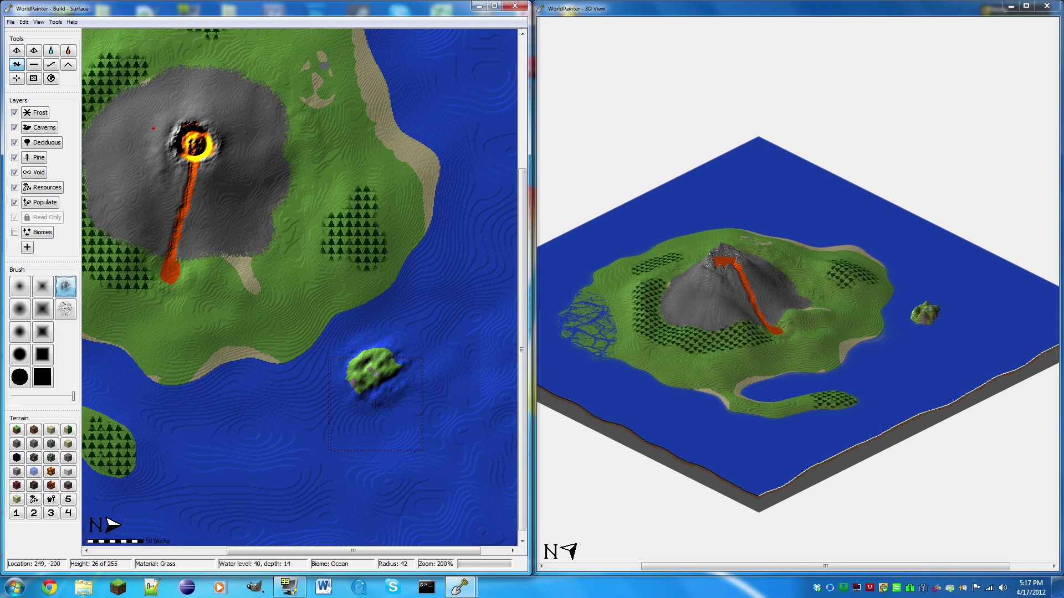
pyautogui.hotkey('ctrl', 'z')
# Step: Raise a textured islet east of the main island, extending it north and southwest
pyautogui.scroll(-6, 442, 352)
pyautogui.moveTo(466, 313)
pyautogui.mouseDown()
pyautogui.moveTo(461, 331)
pyautogui.moveTo(474, 305)
pyautogui.moveTo(454, 343)
pyautogui.moveTo(483, 332)
pyautogui.moveTo(482, 297)
pyautogui.moveTo(453, 355)
pyautogui.mouseUp()
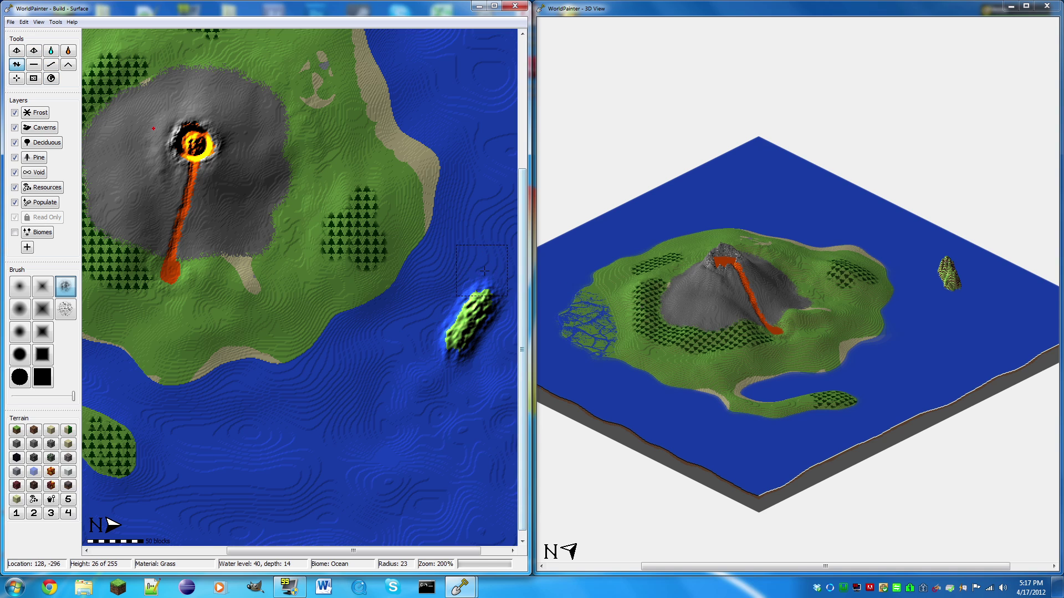
pyautogui.moveTo(488, 277)
pyautogui.mouseDown()
pyautogui.moveTo(446, 302)
pyautogui.moveTo(433, 361)
pyautogui.moveTo(470, 363)
pyautogui.moveTo(483, 341)
pyautogui.moveTo(478, 291)
pyautogui.mouseUp()
pyautogui.scroll(-7, 437, 361)
pyautogui.click(437, 361)
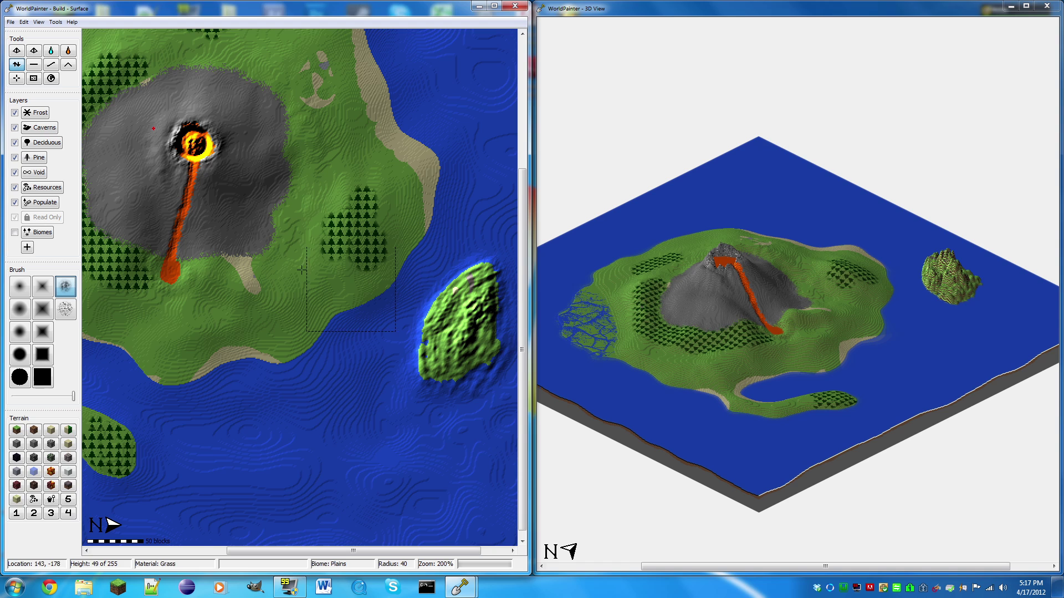
# Step: Smooth the islet's bumpy surface into a low rounded mound, then select the Pine trees layer
pyautogui.click(55, 65)
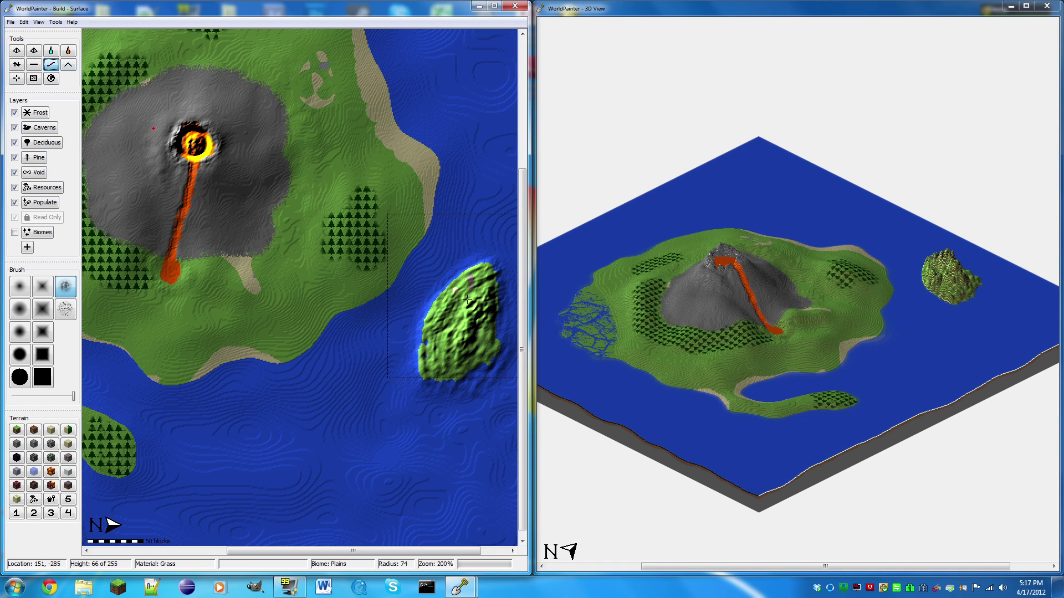
pyautogui.moveTo(473, 287); pyautogui.dragTo(476, 288)
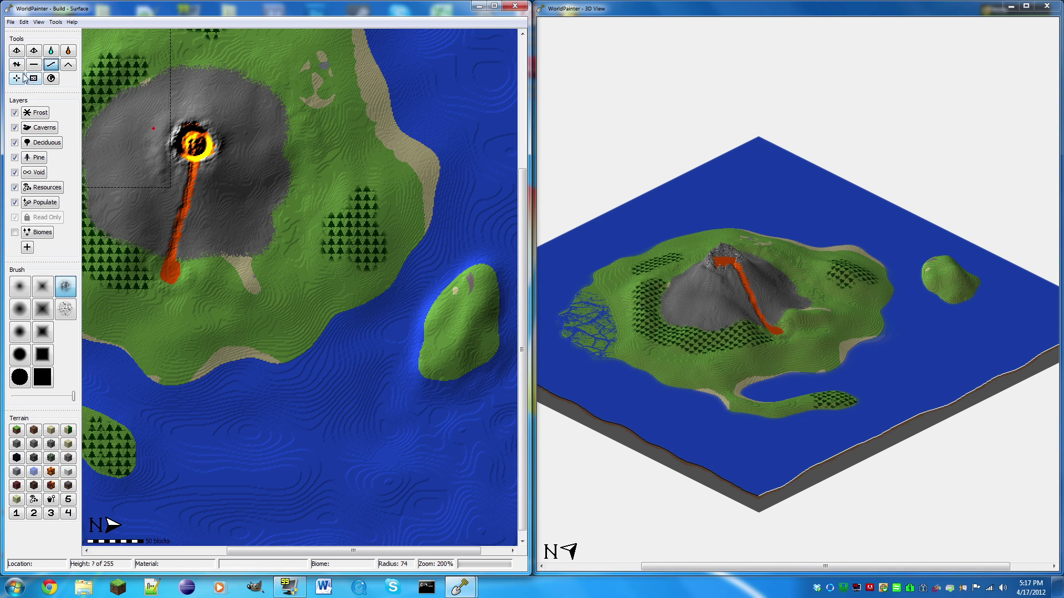
pyautogui.click(45, 143)
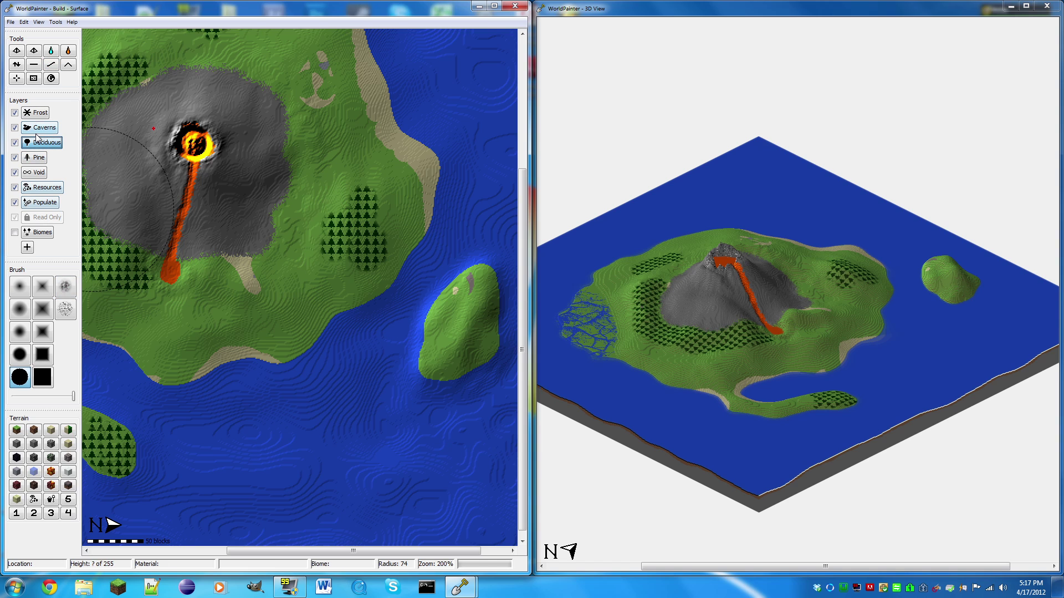
pyautogui.click(38, 157)
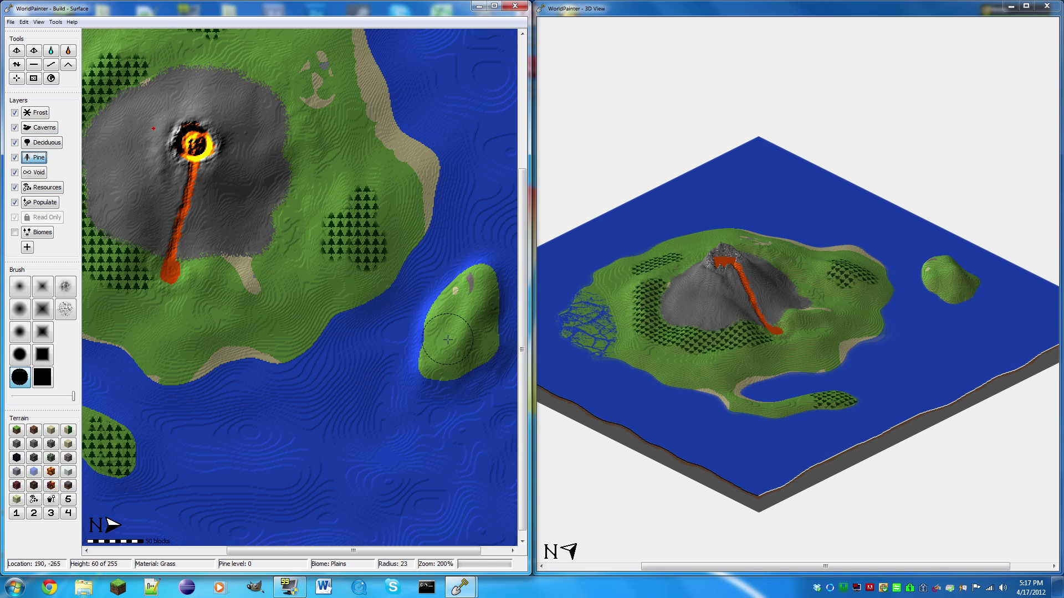
# Step: Remove the pines painted on the islet's west side and lower the brush strength
pyautogui.scroll(-12, 447, 339)
pyautogui.moveTo(432, 326)
pyautogui.mouseDown()
pyautogui.moveTo(451, 304)
pyautogui.moveTo(435, 331)
pyautogui.mouseUp()
pyautogui.hotkey('ctrl', 'z')
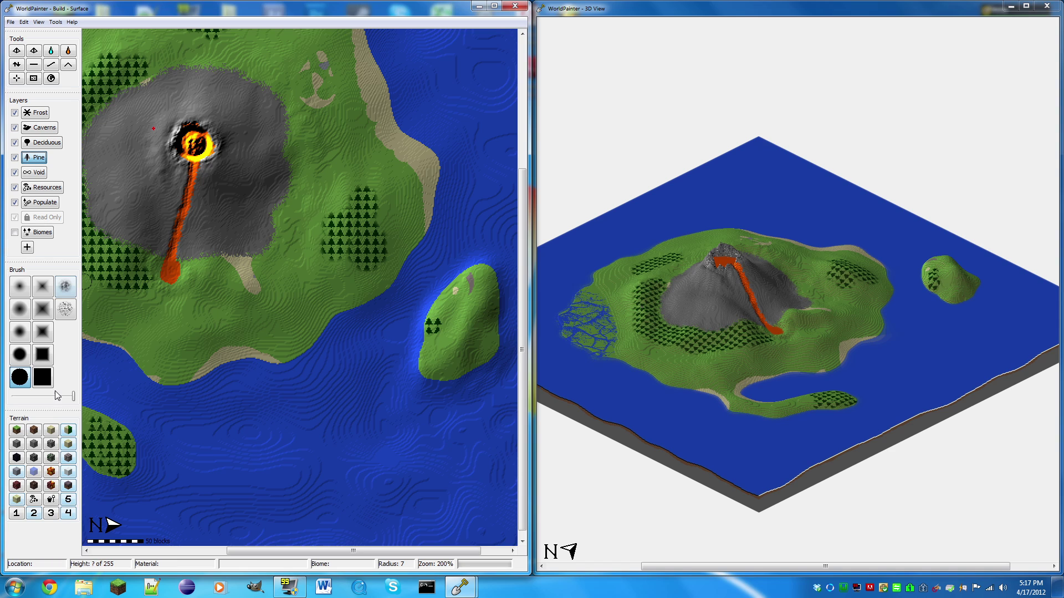
pyautogui.click(74, 395)
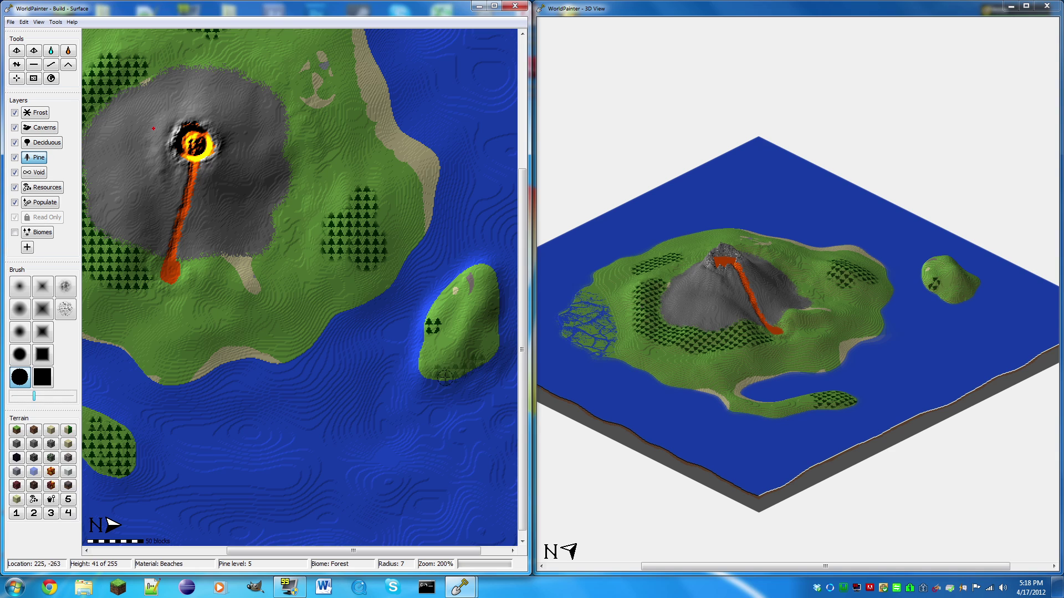
pyautogui.hotkey('ctrl', 'z')
# Step: Plant pines on the islet's east side, erasing and repainting to fix stray strokes
pyautogui.moveTo(488, 338); pyautogui.dragTo(492, 347)
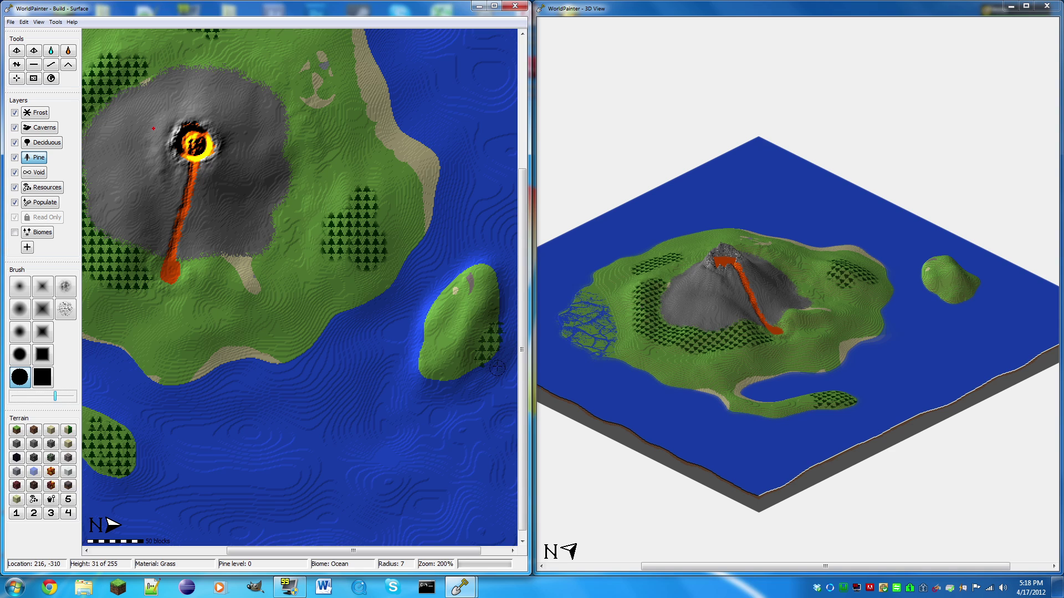
pyautogui.moveTo(493, 333); pyautogui.dragTo(477, 359, button='right')
pyautogui.moveTo(489, 329)
pyautogui.mouseDown()
pyautogui.moveTo(476, 351)
pyautogui.moveTo(432, 363)
pyautogui.moveTo(426, 336)
pyautogui.moveTo(477, 328)
pyautogui.moveTo(451, 353)
pyautogui.moveTo(472, 321)
pyautogui.mouseUp()
pyautogui.hotkey('ctrl', 'z')
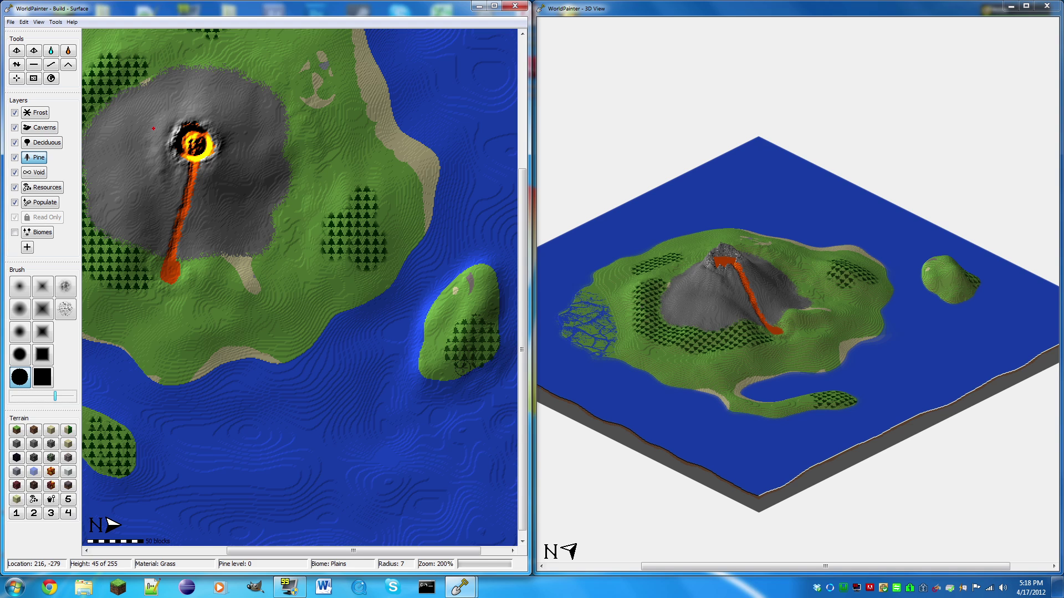
pyautogui.scroll(-1, 415, 341)
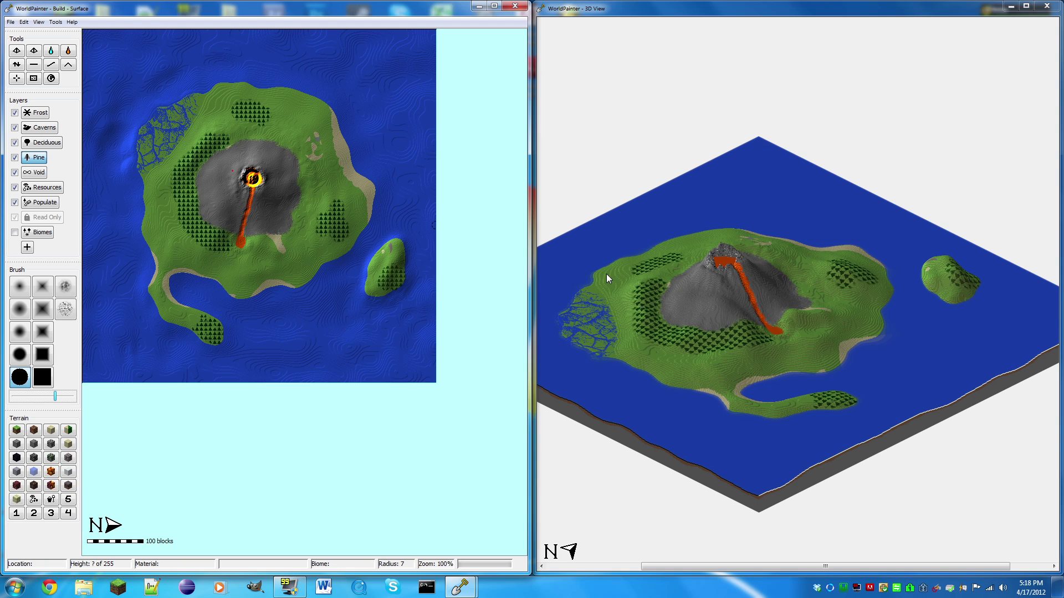
# Step: Smooth the terrain around the crater to reshape it and its lava pool
pyautogui.scroll(2, 306, 248)
pyautogui.scroll(-1, 306, 248)
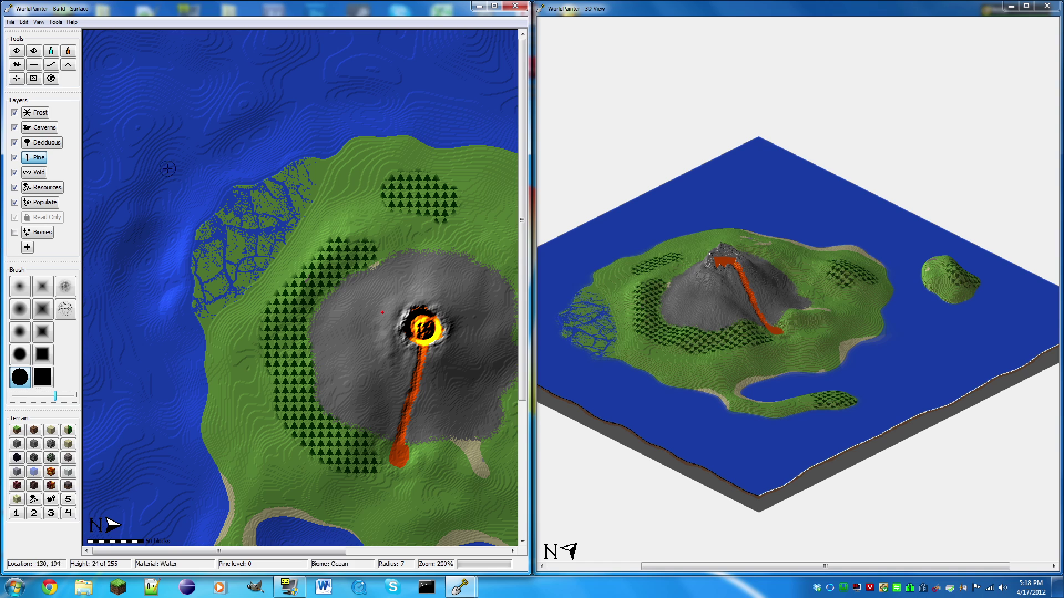
pyautogui.click(51, 64)
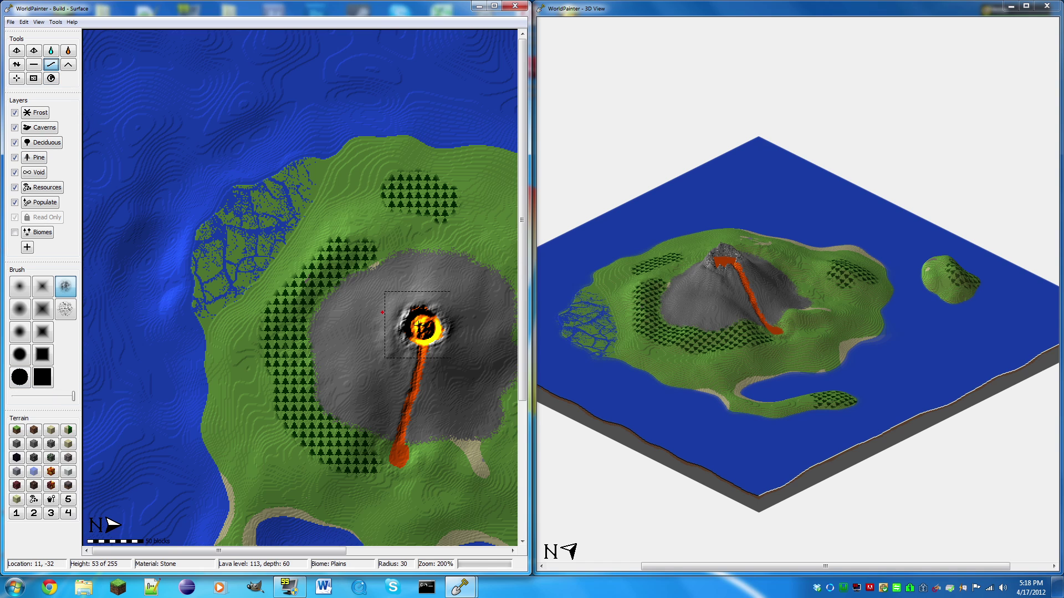
pyautogui.click(429, 331)
pyautogui.moveTo(429, 330); pyautogui.dragTo(424, 345)
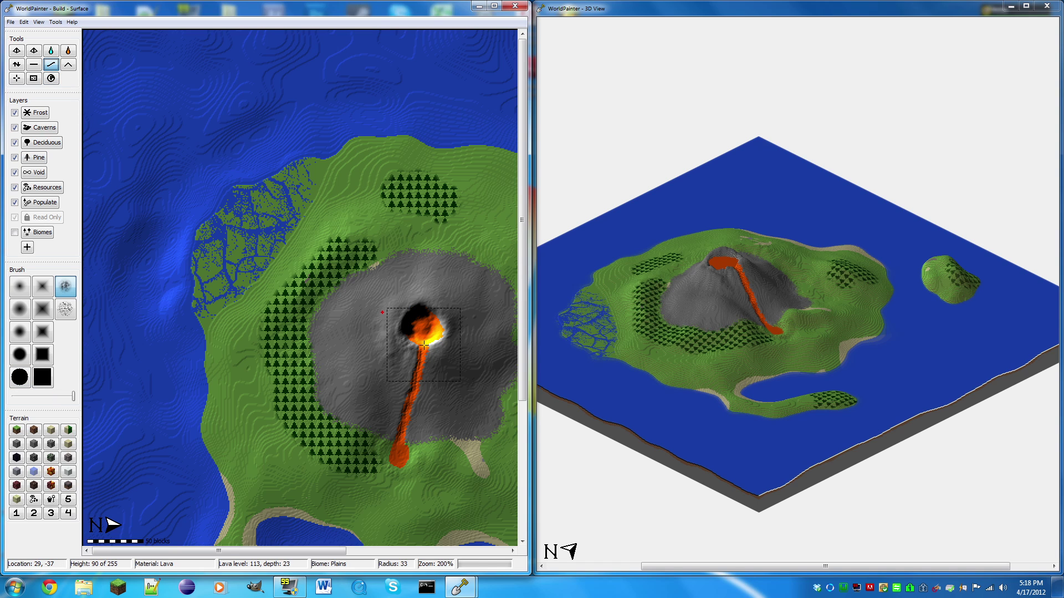
pyautogui.scroll(-10, 424, 344)
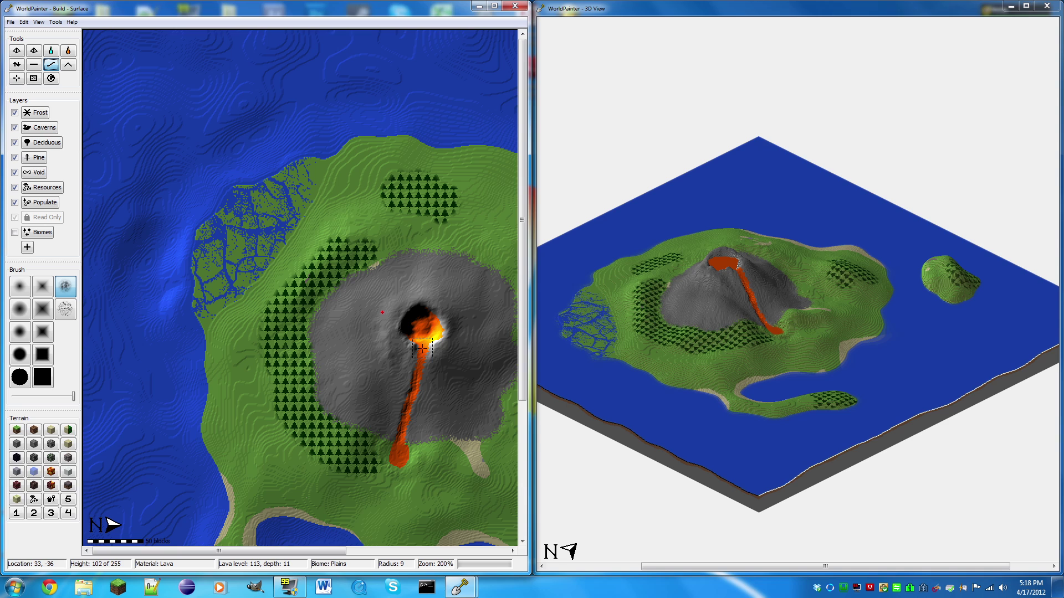
pyautogui.scroll(4, 422, 348)
pyautogui.keyDown('ctrl'); pyautogui.scroll(4, 422, 348); pyautogui.keyUp('ctrl')
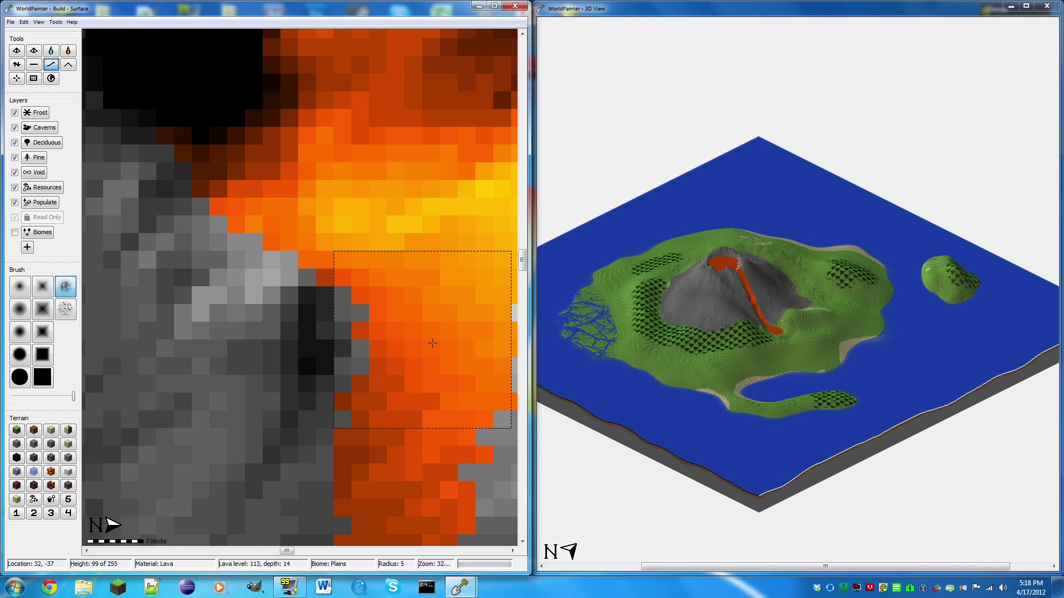
# Step: With a solid round brush, smooth the lava edge where it leaves the crater and the adjacent dark patch
pyautogui.click(22, 353)
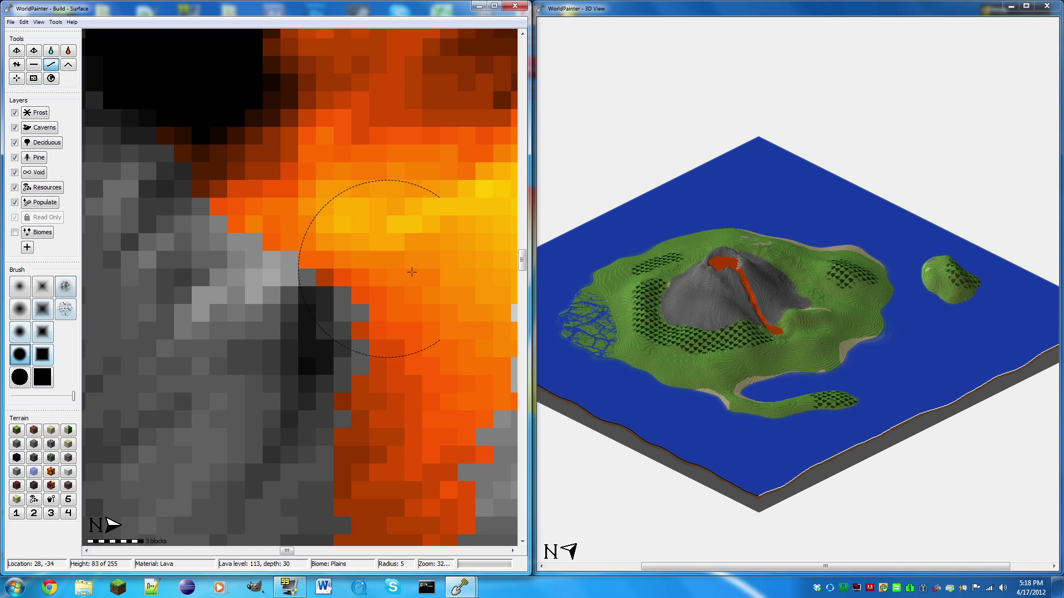
pyautogui.click(20, 379)
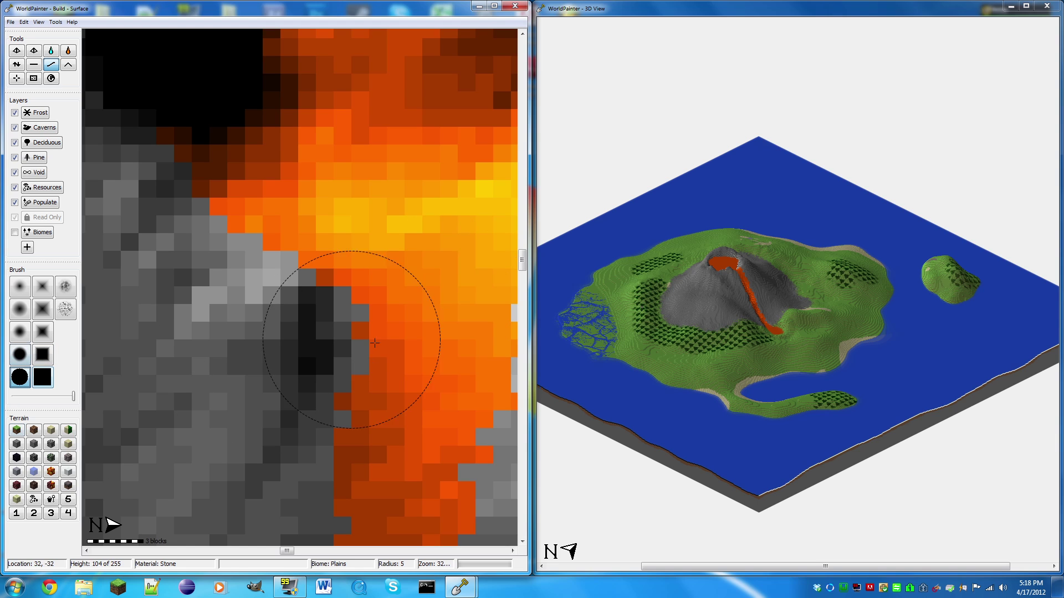
pyautogui.click(449, 308)
pyautogui.keyDown('ctrl'); pyautogui.scroll(-2, 449, 302); pyautogui.keyUp('ctrl')
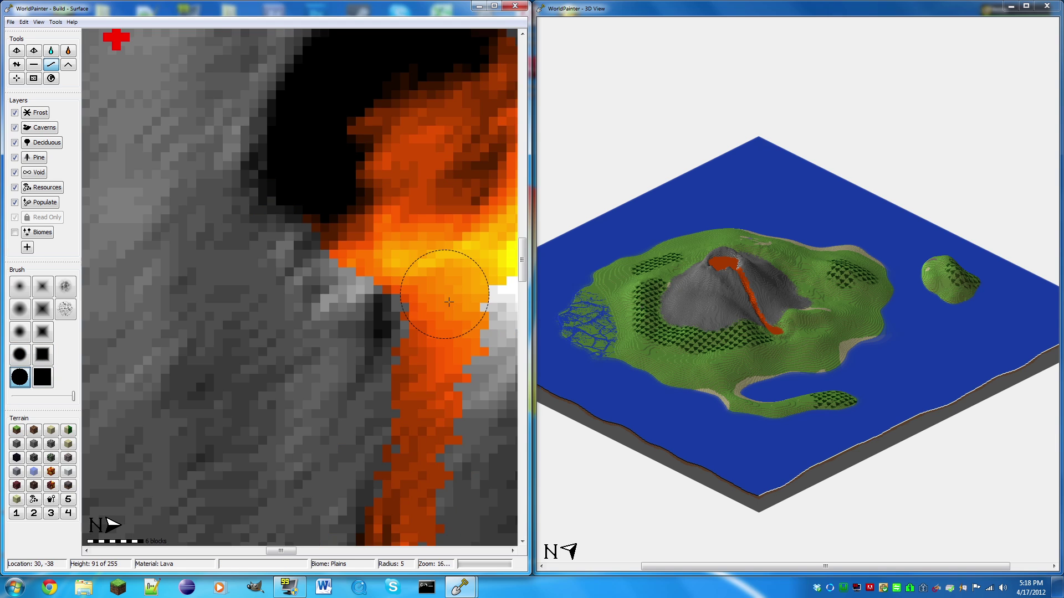
pyautogui.scroll(-1, 448, 307)
pyautogui.moveTo(448, 324)
pyautogui.mouseDown()
pyautogui.moveTo(436, 353)
pyautogui.moveTo(437, 323)
pyautogui.moveTo(439, 356)
pyautogui.mouseUp()
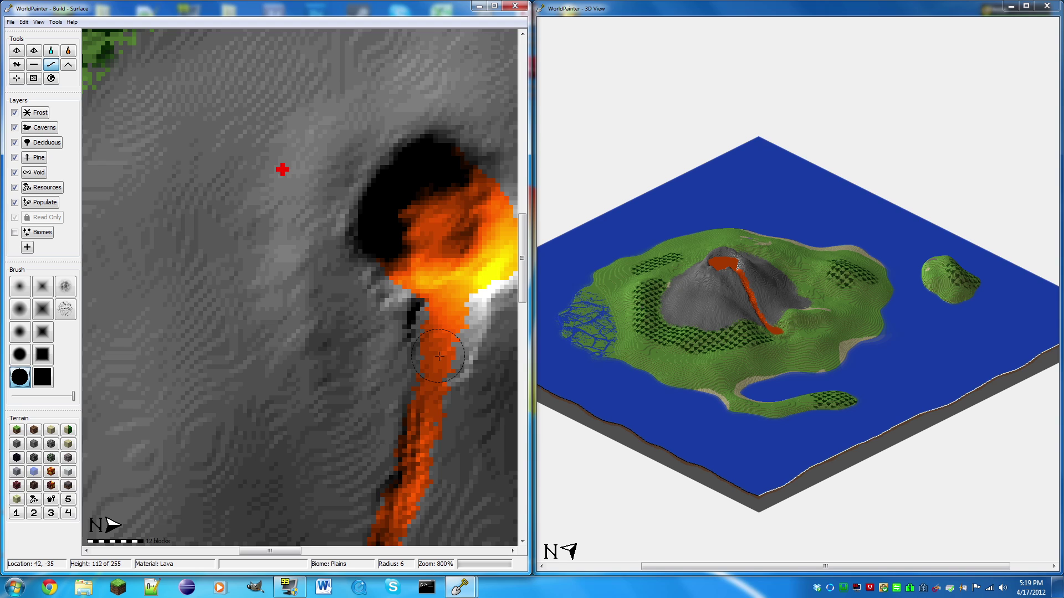
pyautogui.moveTo(440, 356); pyautogui.dragTo(440, 356)
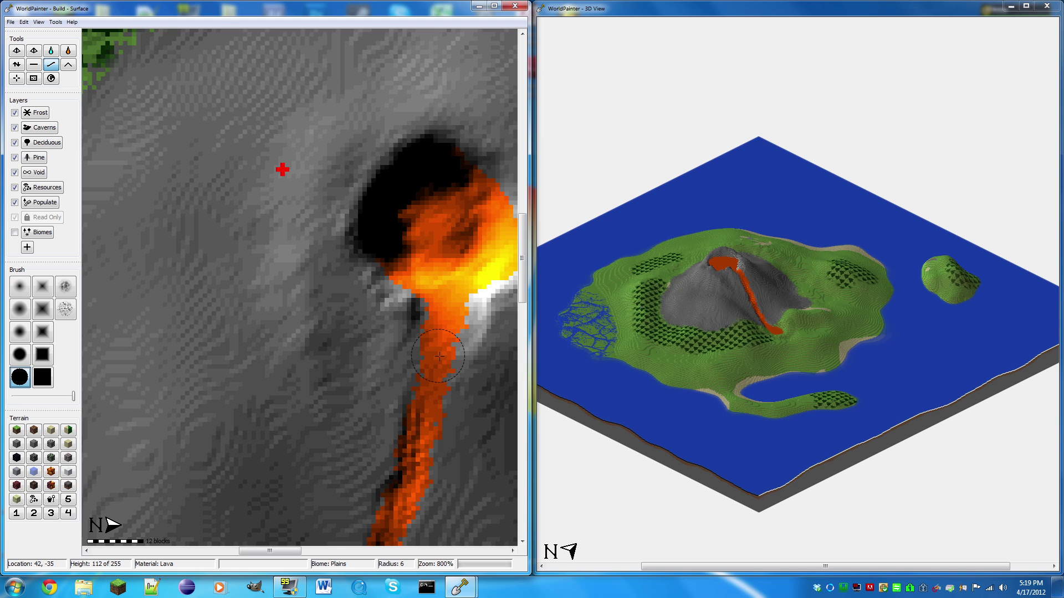
pyautogui.scroll(-1, 439, 356)
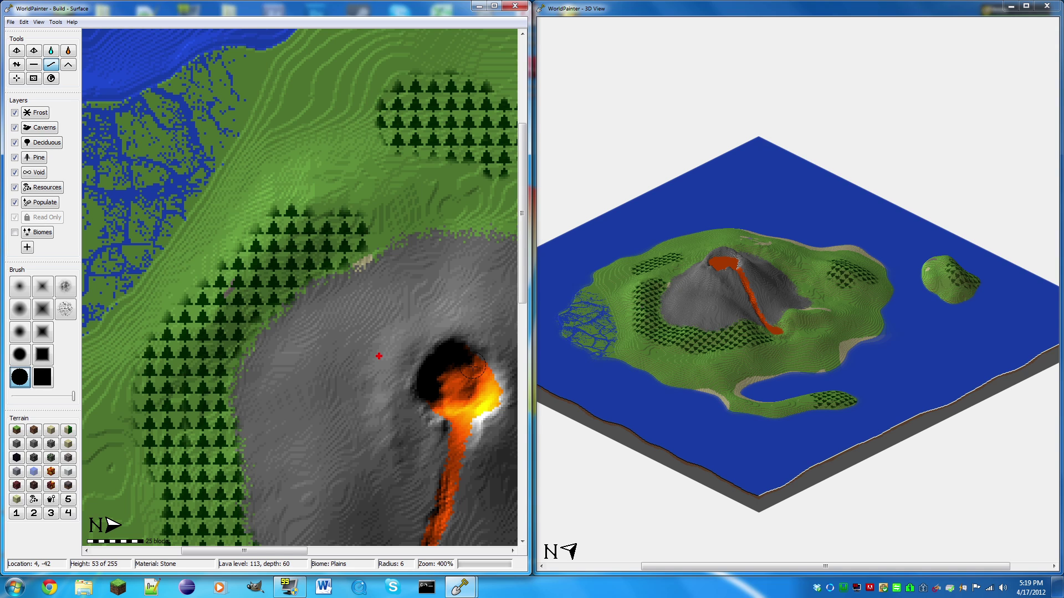
pyautogui.scroll(-1, 405, 186)
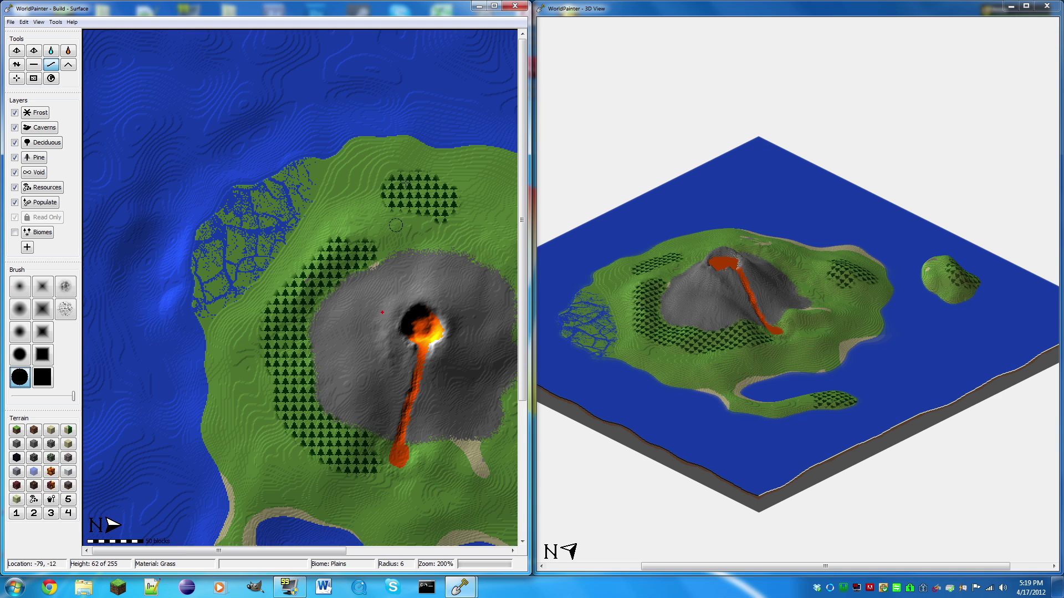
pyautogui.moveTo(338, 550); pyautogui.dragTo(429, 551)
pyautogui.moveTo(522, 281); pyautogui.dragTo(522, 340)
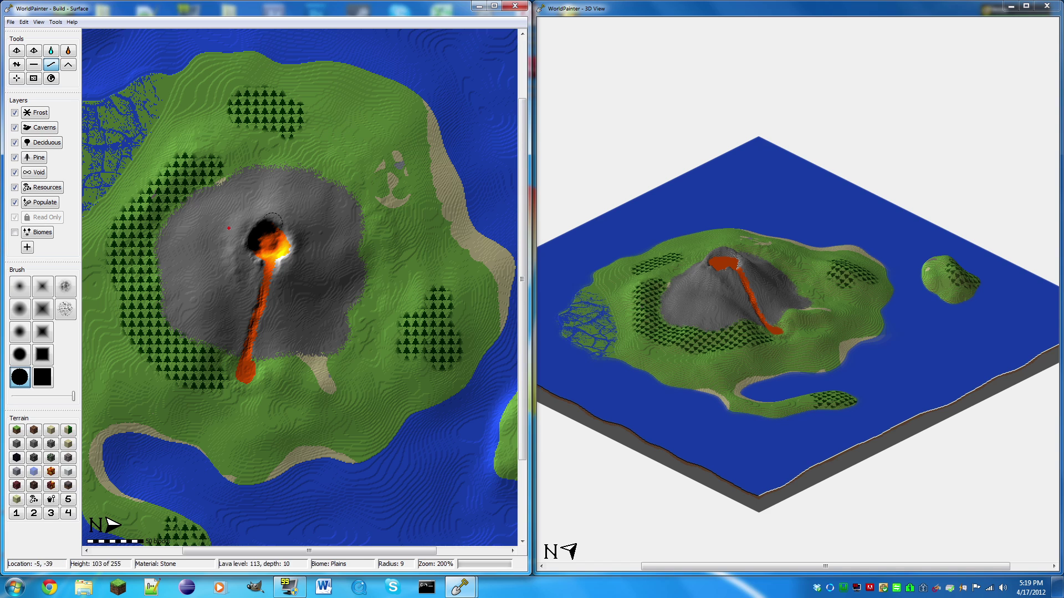
pyautogui.click(33, 79)
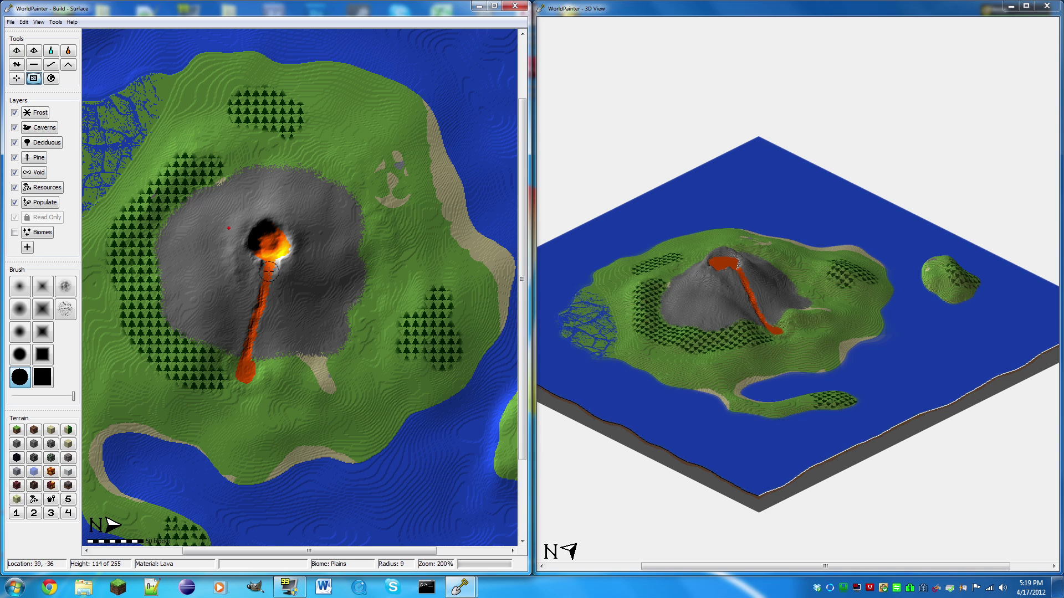
pyautogui.moveTo(271, 263)
pyautogui.mouseDown()
pyautogui.moveTo(273, 241)
pyautogui.moveTo(294, 258)
pyautogui.moveTo(275, 218)
pyautogui.mouseUp()
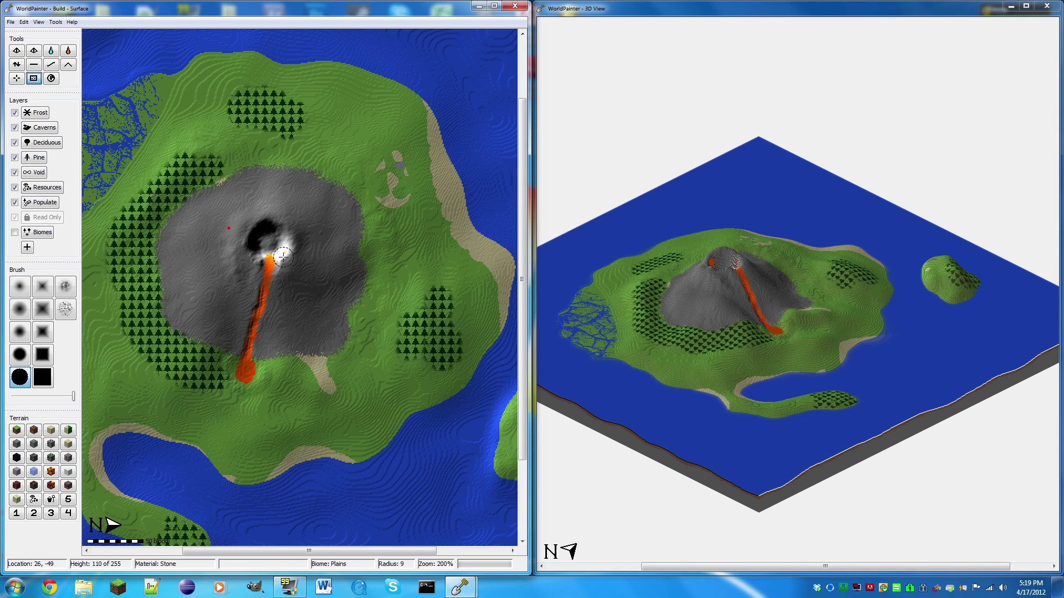
pyautogui.click(261, 222)
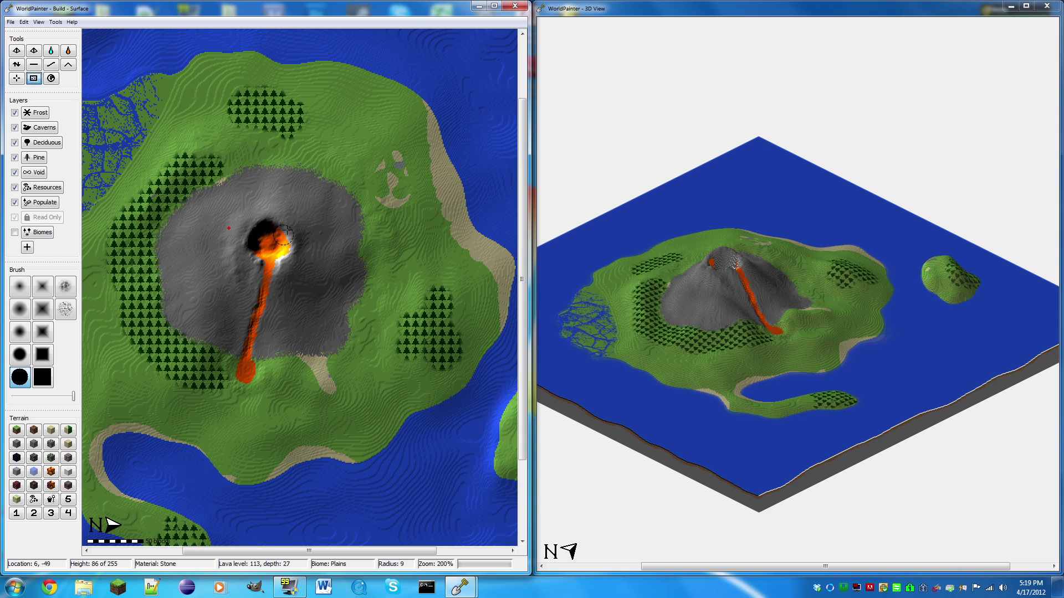
pyautogui.click(69, 51)
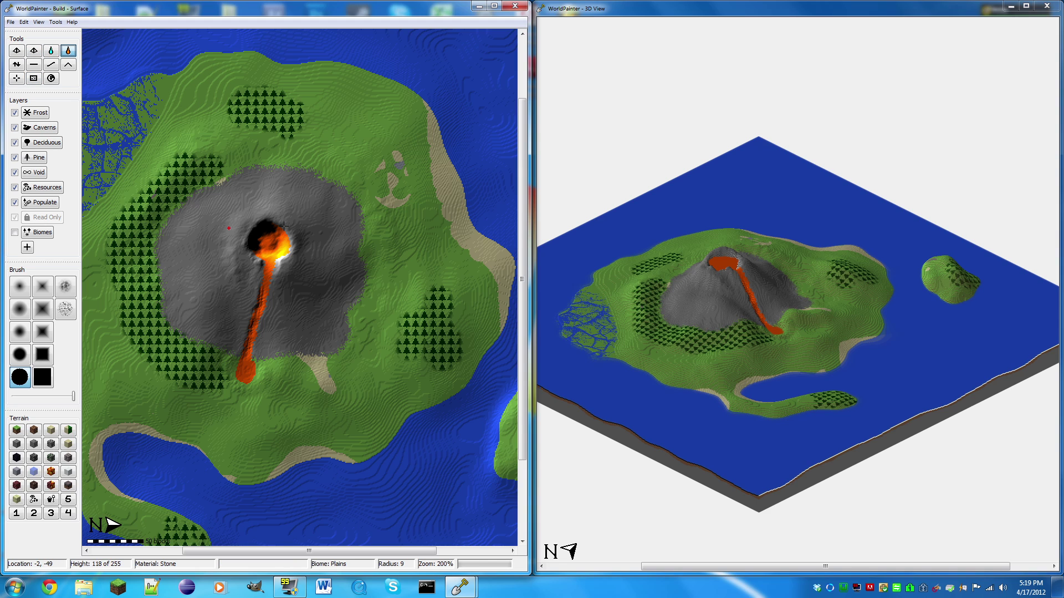
pyautogui.click(286, 226)
pyautogui.hotkey('ctrl', 'z')
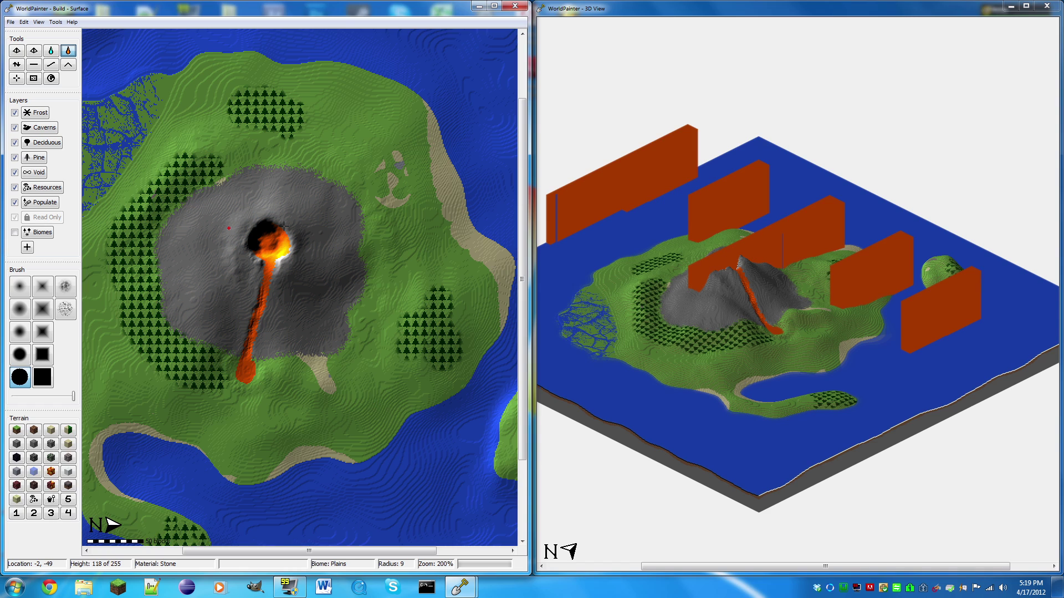
pyautogui.click(284, 226)
pyautogui.hotkey('ctrl', 'z')
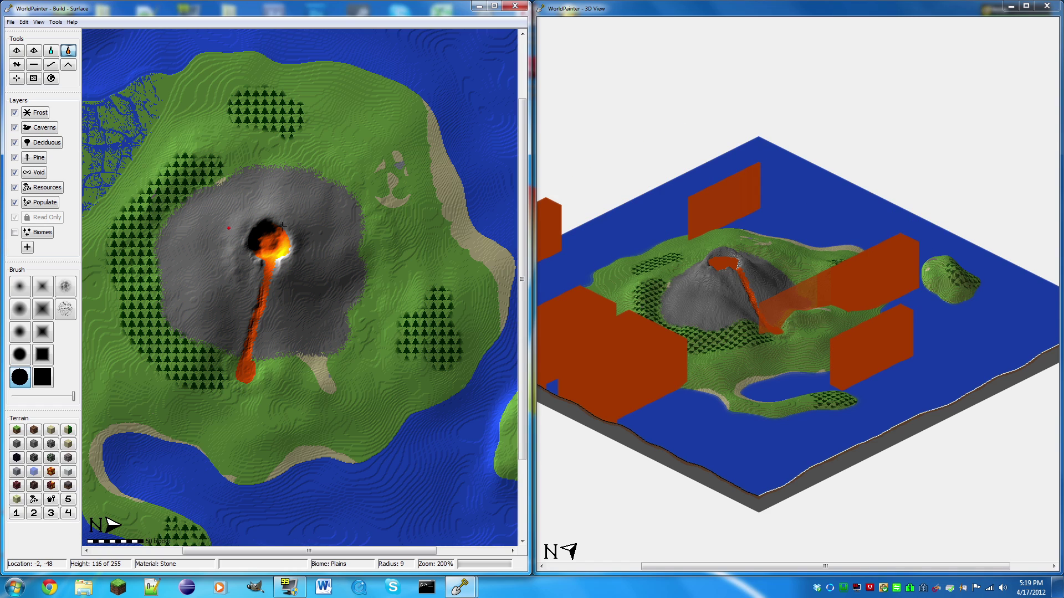
pyautogui.click(283, 227)
pyautogui.hotkey('ctrl', 'z')
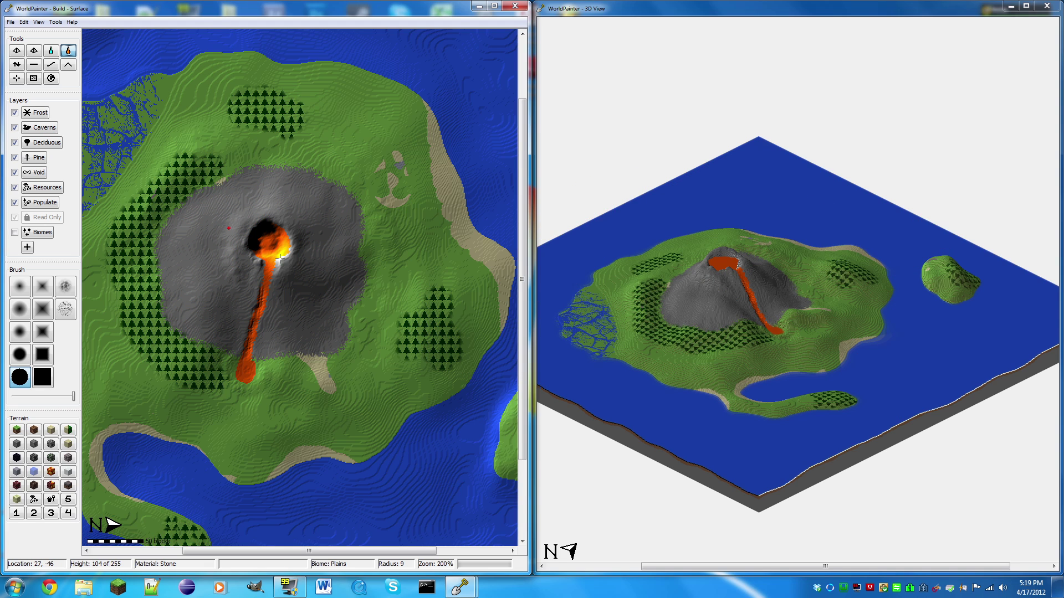
# Step: Raise the crater's east rim into a ridge using the Height tool with a noise brush
pyautogui.click(17, 65)
pyautogui.moveTo(288, 245); pyautogui.dragTo(295, 235)
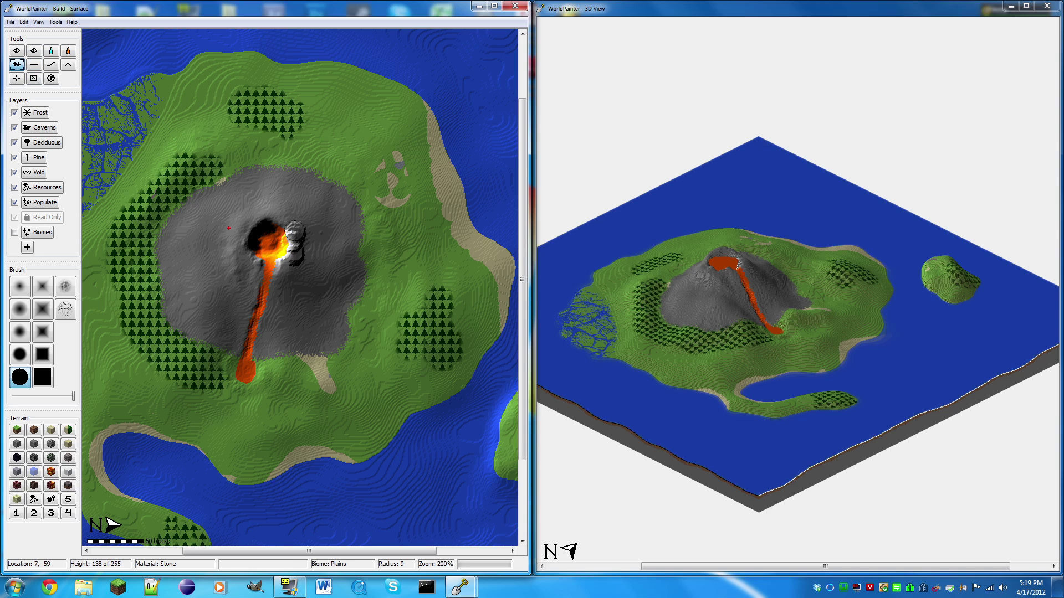
pyautogui.click(64, 287)
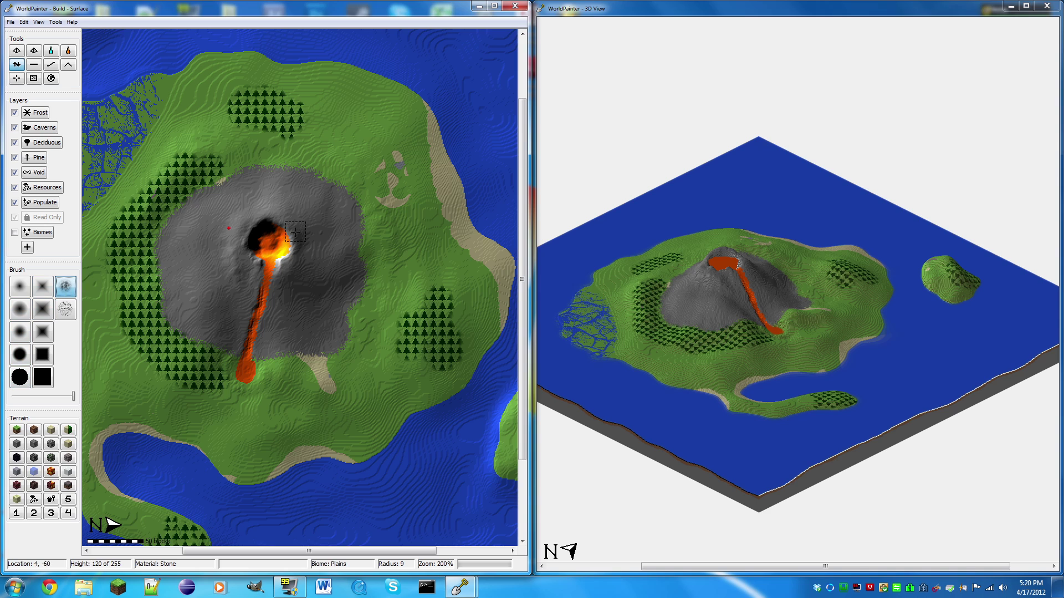
pyautogui.moveTo(294, 224); pyautogui.dragTo(284, 266)
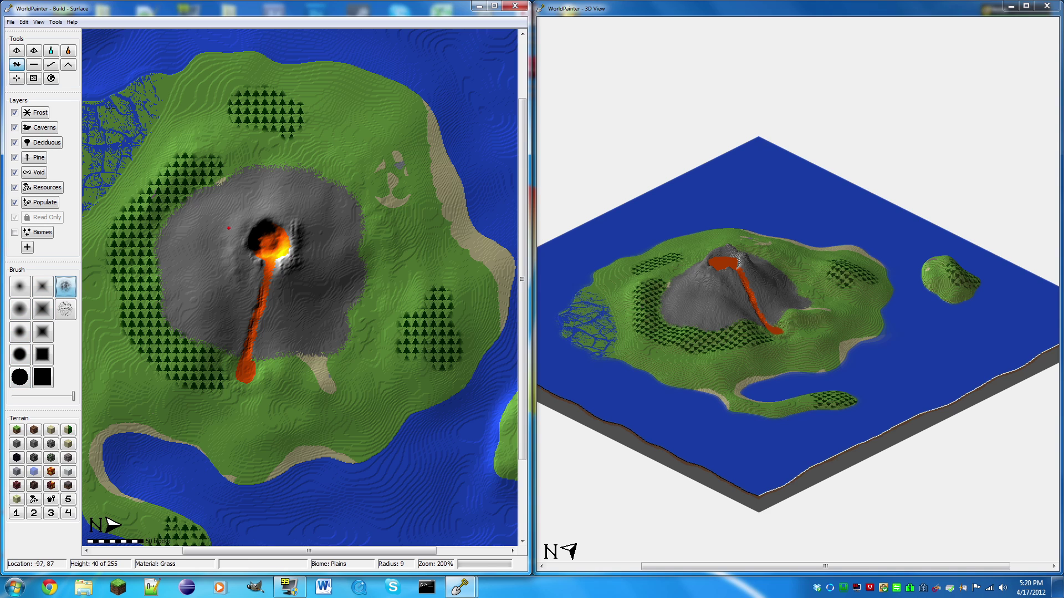
# Step: Try flooding the crater with lava, then undo the flood
pyautogui.click(67, 53)
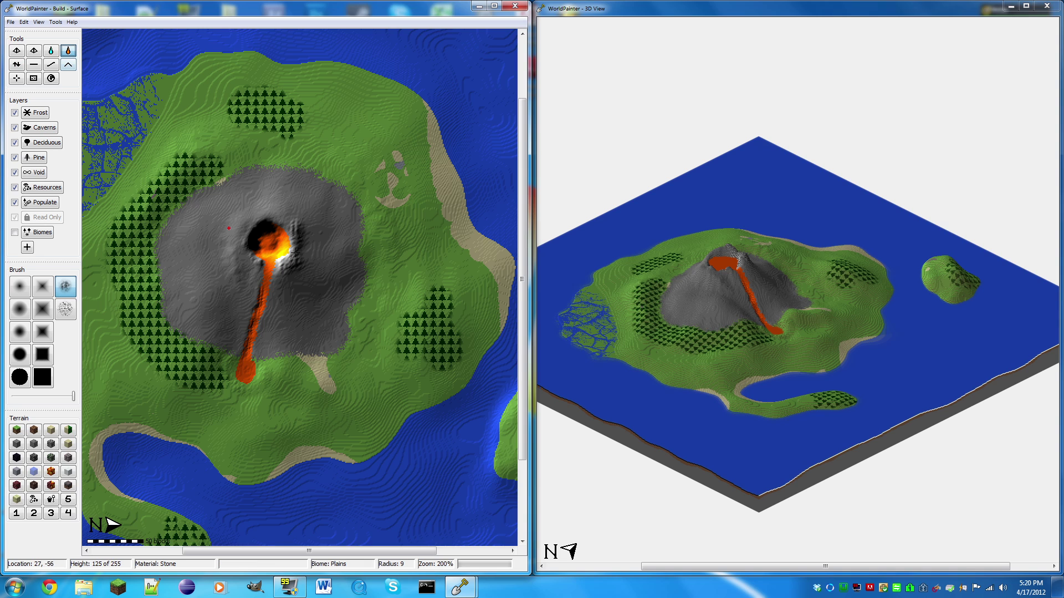
pyautogui.click(288, 233)
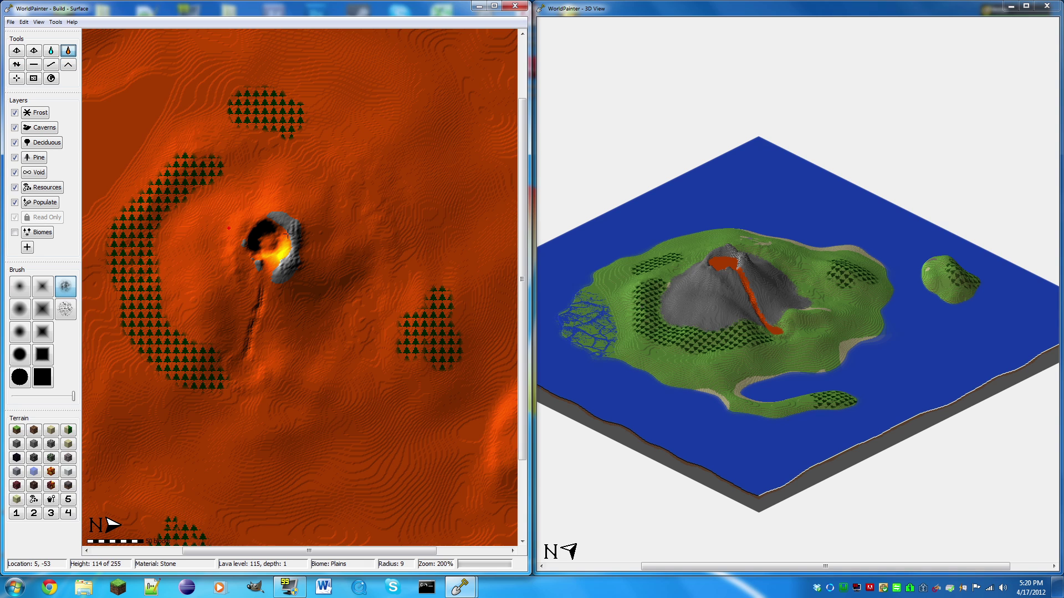
pyautogui.hotkey('ctrl', 'z')
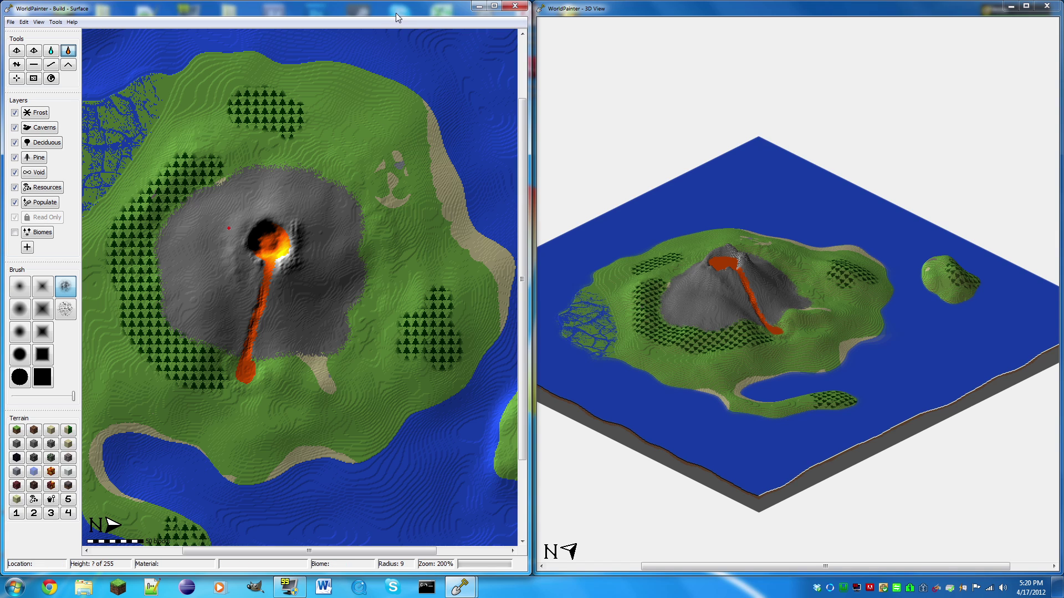
pyautogui.scroll(-1, 355, 150)
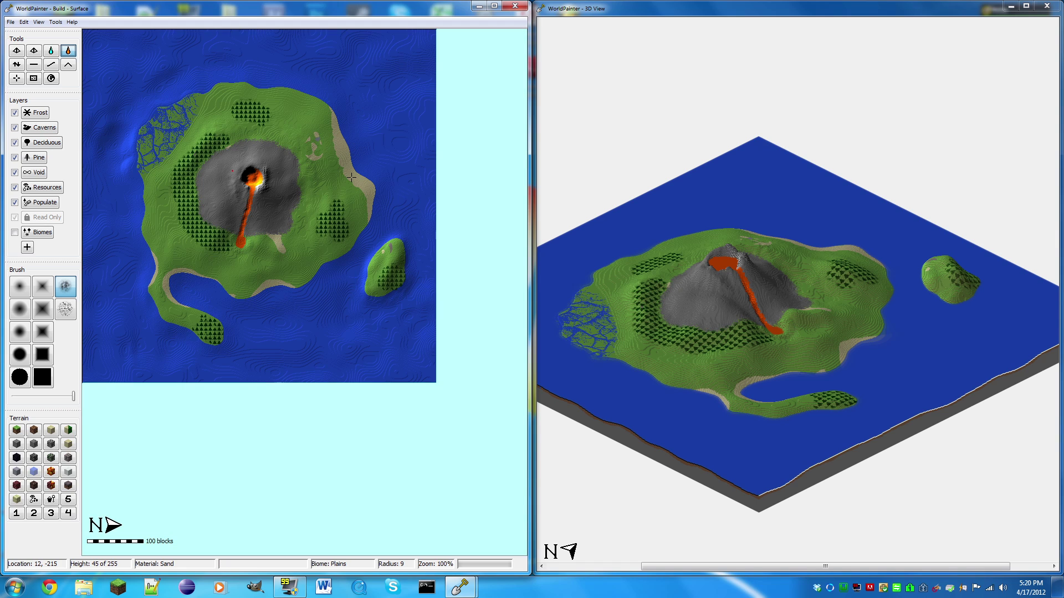
# Step: Open File > Export World and leave the underground material set to Stone
pyautogui.click(7, 23)
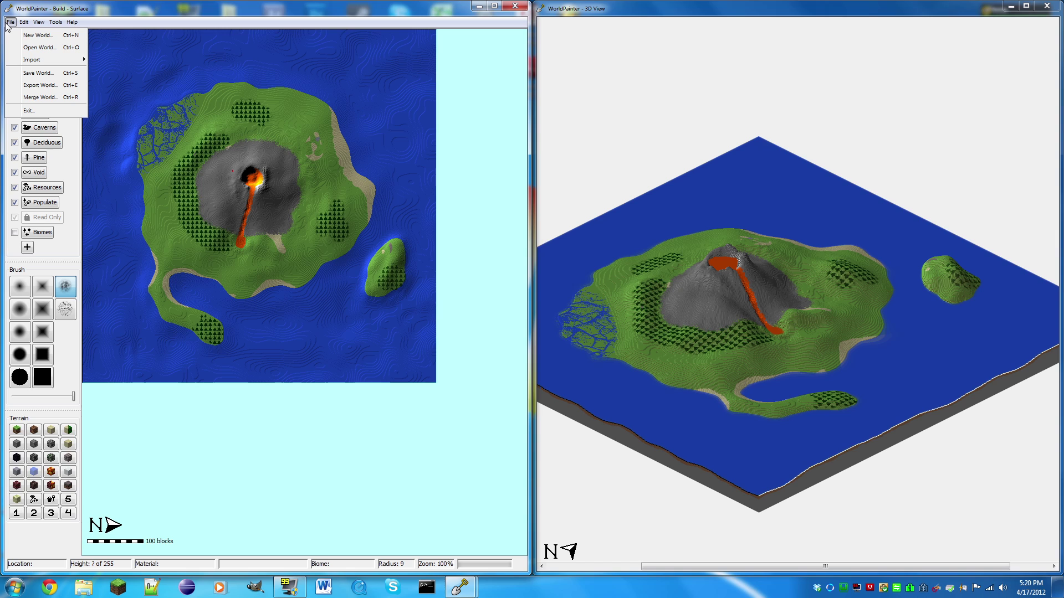
pyautogui.moveTo(36, 22)
pyautogui.click(46, 90)
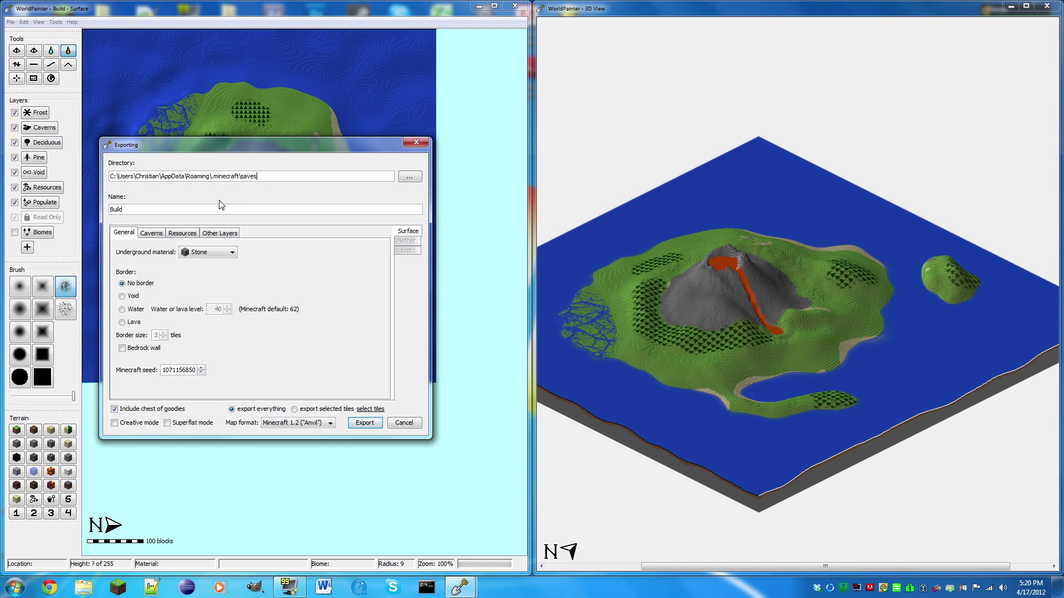
pyautogui.click(228, 254)
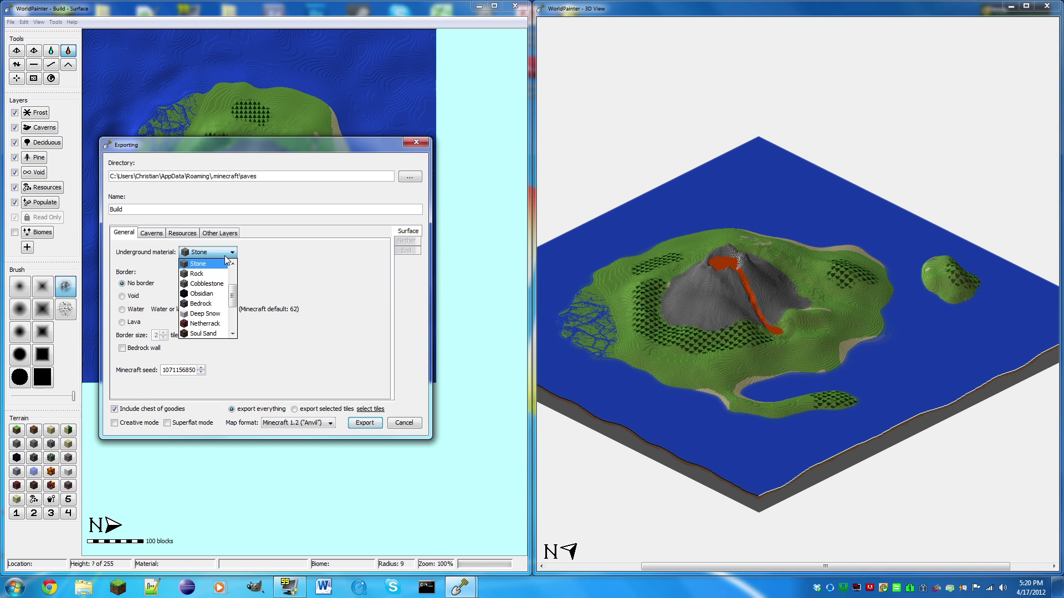
pyautogui.click(226, 255)
# Step: Cancel the export and select the Resources layer with a noise brush, undoing a test stroke
pyautogui.click(404, 422)
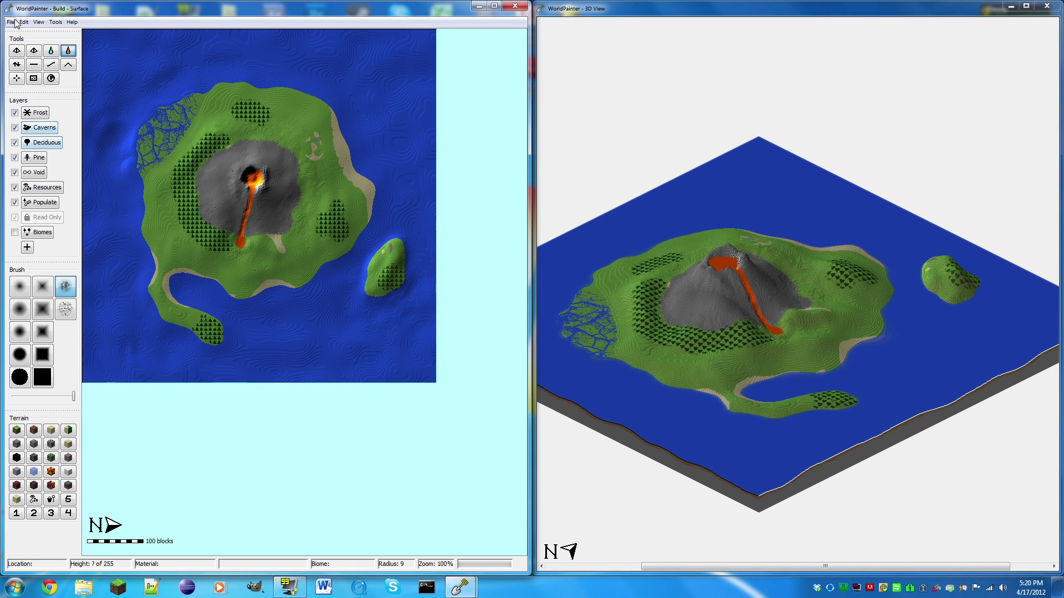
pyautogui.click(45, 187)
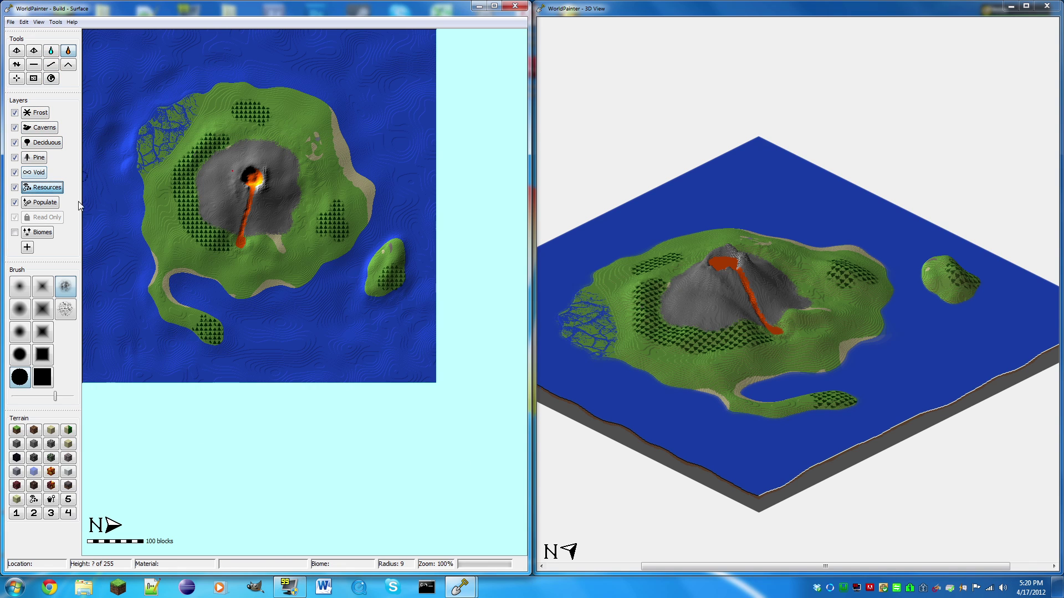
pyautogui.scroll(5, 179, 227)
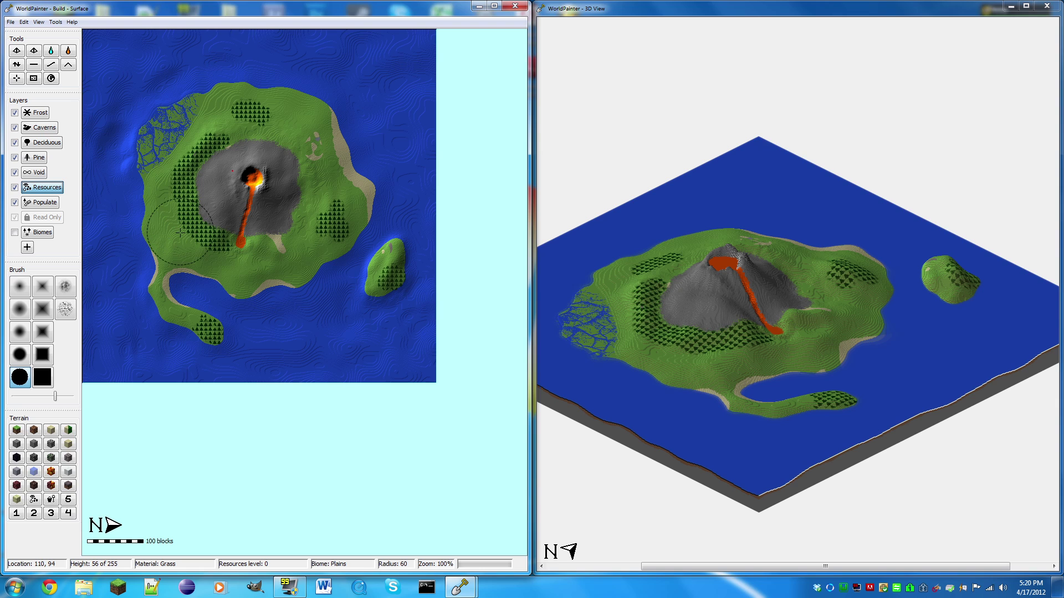
pyautogui.moveTo(191, 246); pyautogui.dragTo(176, 224)
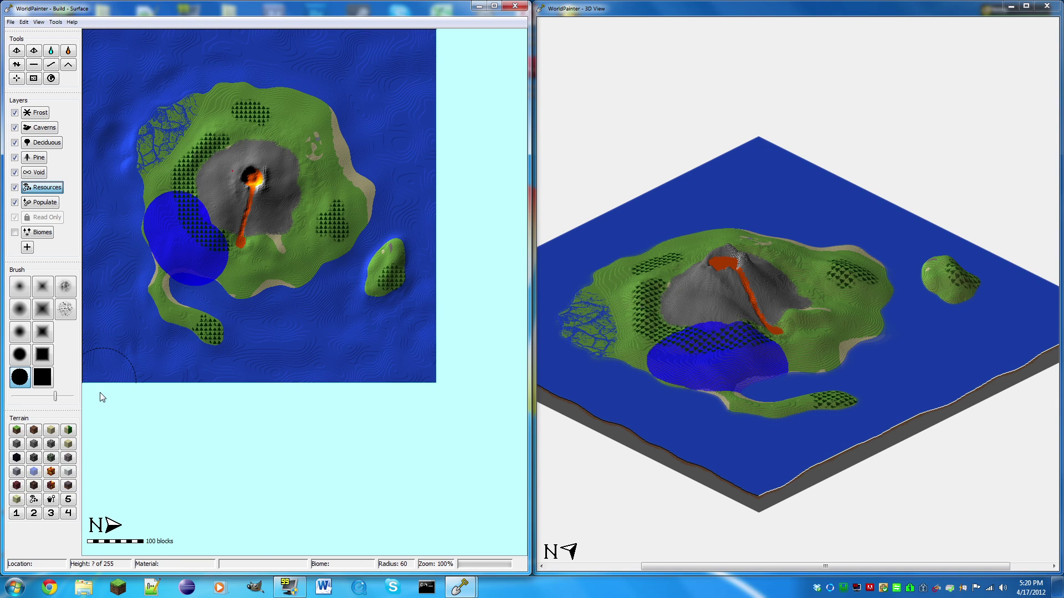
pyautogui.hotkey('ctrl', 'z')
pyautogui.click(65, 286)
pyautogui.scroll(-6, 267, 274)
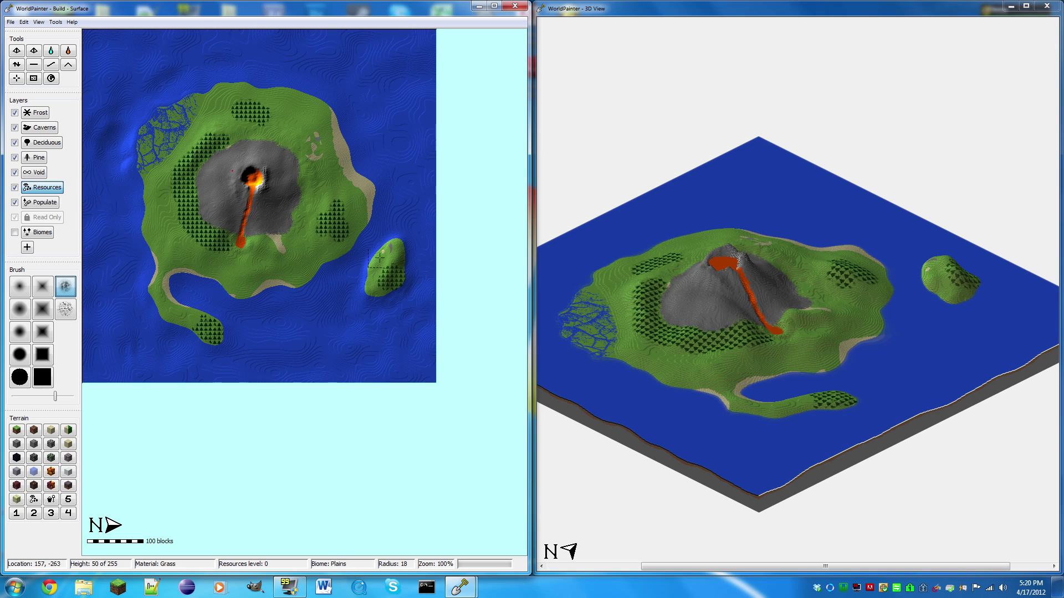
# Step: Paint resources across the east islet, the main island's sides, and the ocean to the north
pyautogui.moveTo(388, 251)
pyautogui.mouseDown()
pyautogui.moveTo(375, 280)
pyautogui.moveTo(395, 284)
pyautogui.mouseUp()
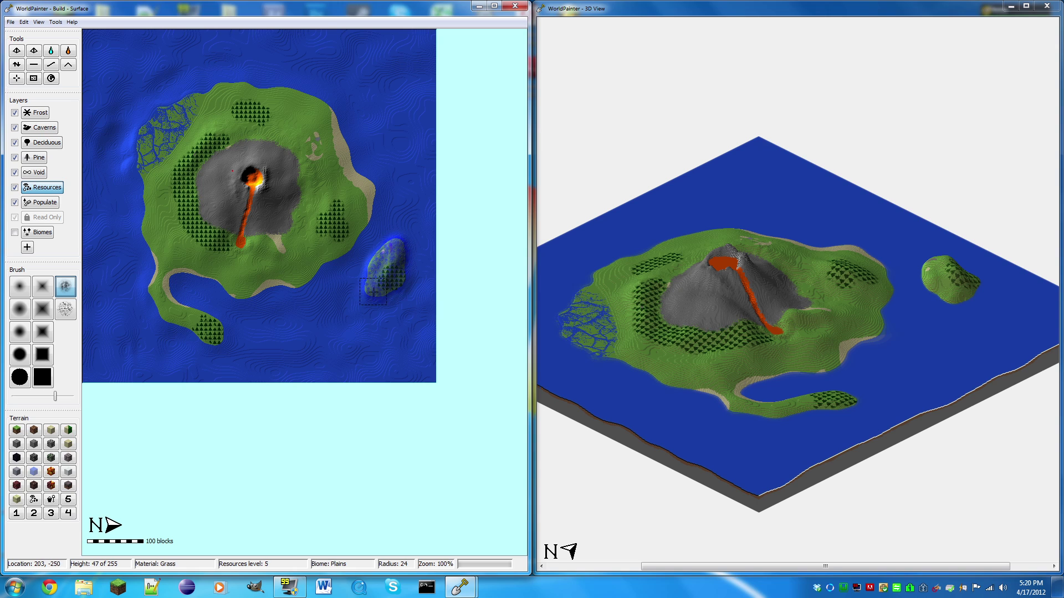
pyautogui.scroll(7, 288, 120)
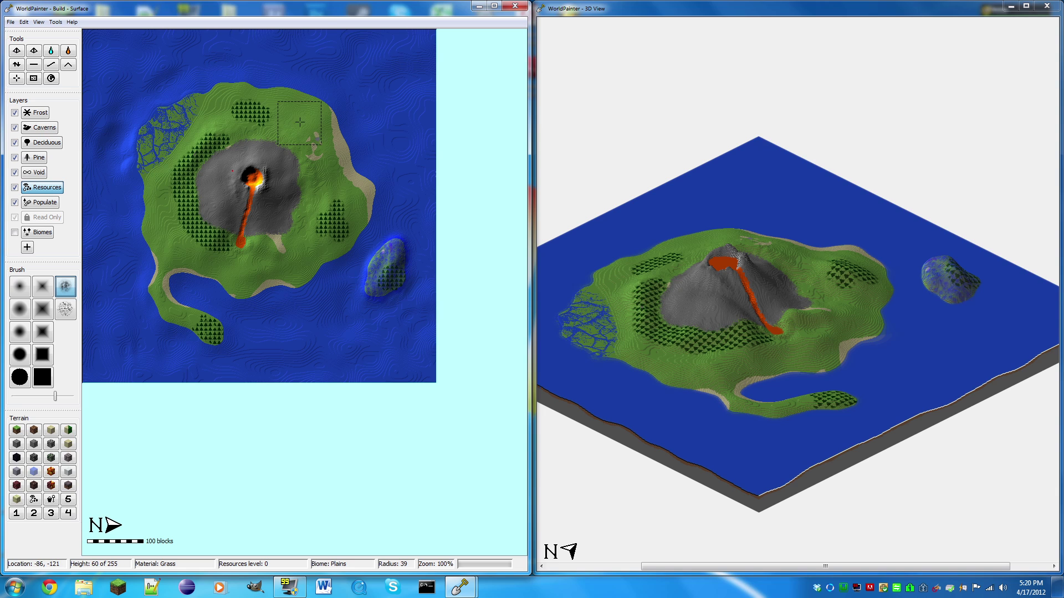
pyautogui.moveTo(294, 141)
pyautogui.mouseDown()
pyautogui.moveTo(332, 158)
pyautogui.moveTo(283, 139)
pyautogui.mouseUp()
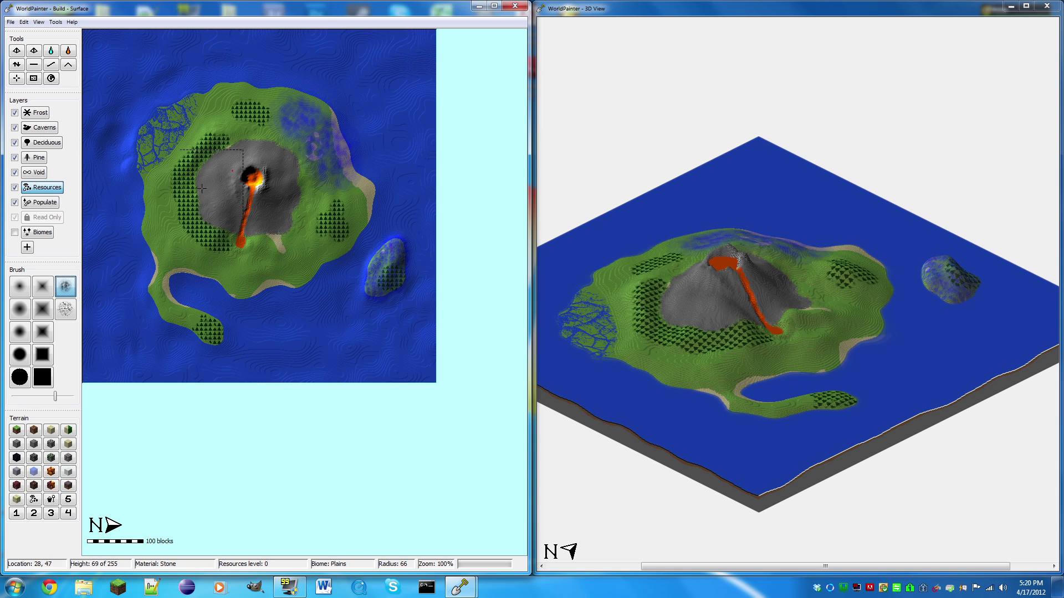
pyautogui.moveTo(233, 186)
pyautogui.mouseDown()
pyautogui.moveTo(180, 190)
pyautogui.moveTo(176, 227)
pyautogui.moveTo(201, 167)
pyautogui.moveTo(178, 128)
pyautogui.moveTo(238, 119)
pyautogui.moveTo(222, 122)
pyautogui.mouseUp()
pyautogui.moveTo(312, 257); pyautogui.dragTo(260, 278)
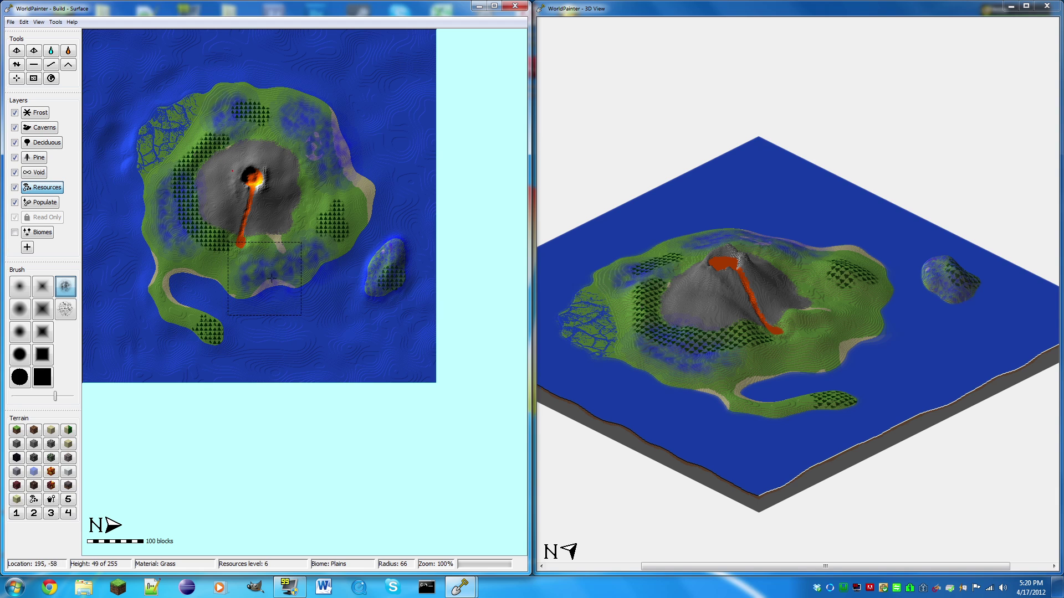
pyautogui.moveTo(362, 201)
pyautogui.mouseDown()
pyautogui.moveTo(343, 204)
pyautogui.moveTo(328, 230)
pyautogui.mouseUp()
pyautogui.moveTo(389, 86)
pyautogui.mouseDown()
pyautogui.moveTo(189, 51)
pyautogui.moveTo(106, 99)
pyautogui.moveTo(104, 244)
pyautogui.moveTo(190, 358)
pyautogui.moveTo(376, 362)
pyautogui.moveTo(416, 283)
pyautogui.moveTo(411, 157)
pyautogui.moveTo(387, 73)
pyautogui.mouseUp()
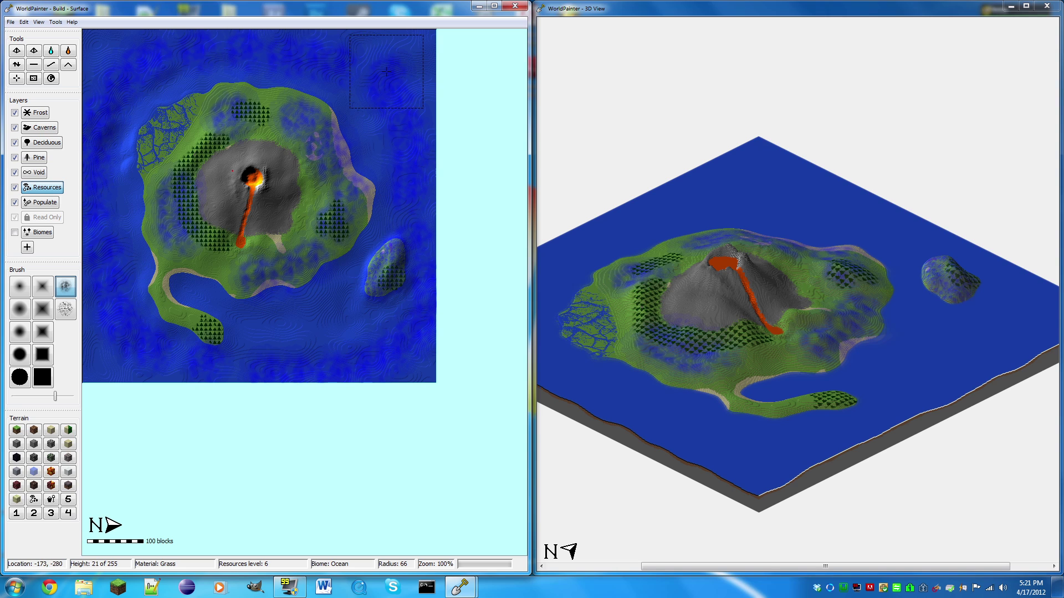
# Step: Save the world as Build.world in the Worlds folder
pyautogui.scroll(-8, 337, 118)
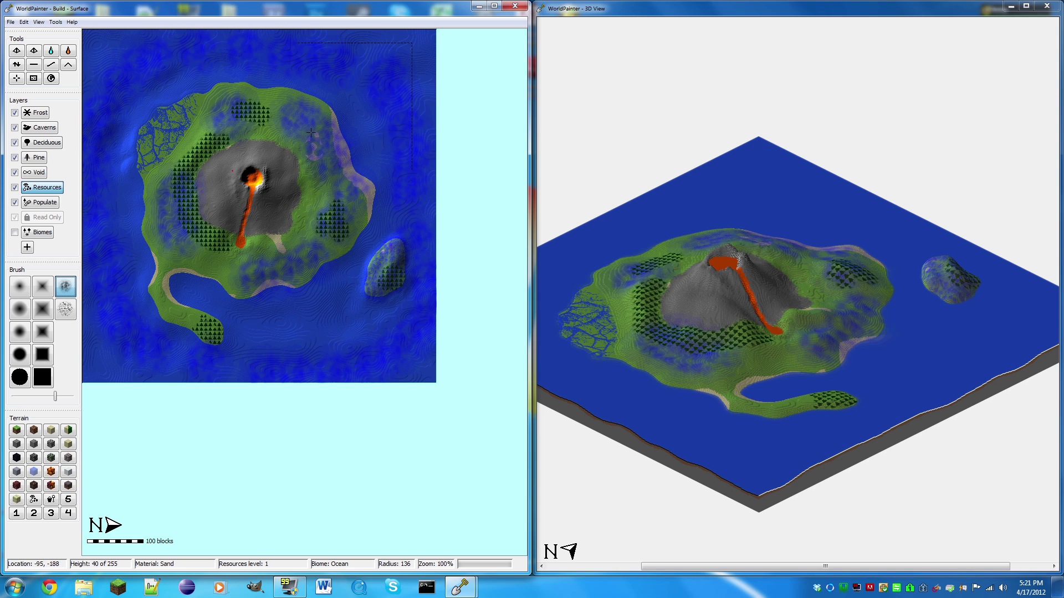
pyautogui.click(42, 332)
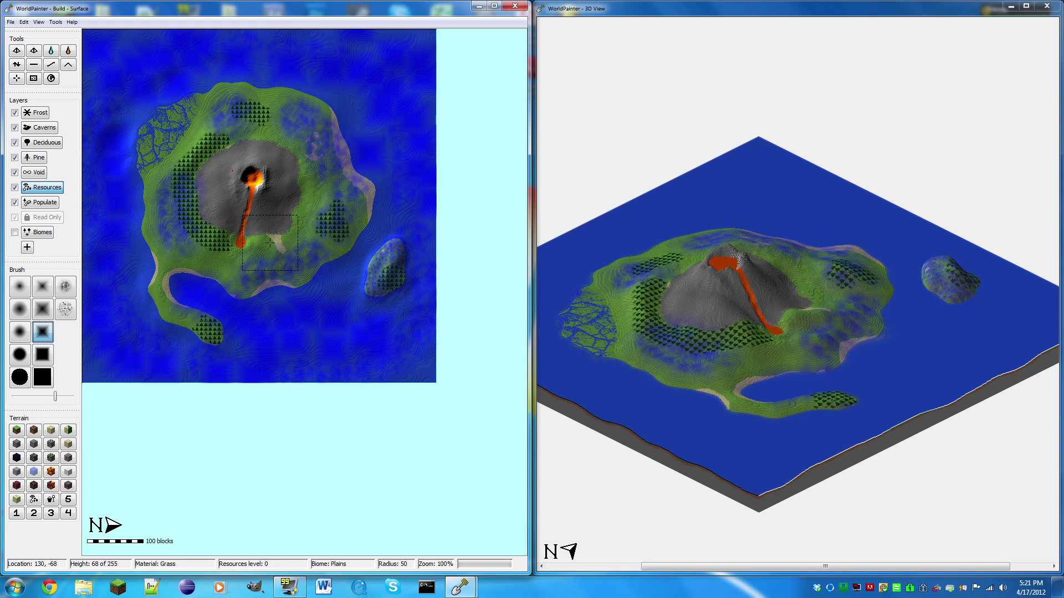
pyautogui.hotkey('ctrl', 's')
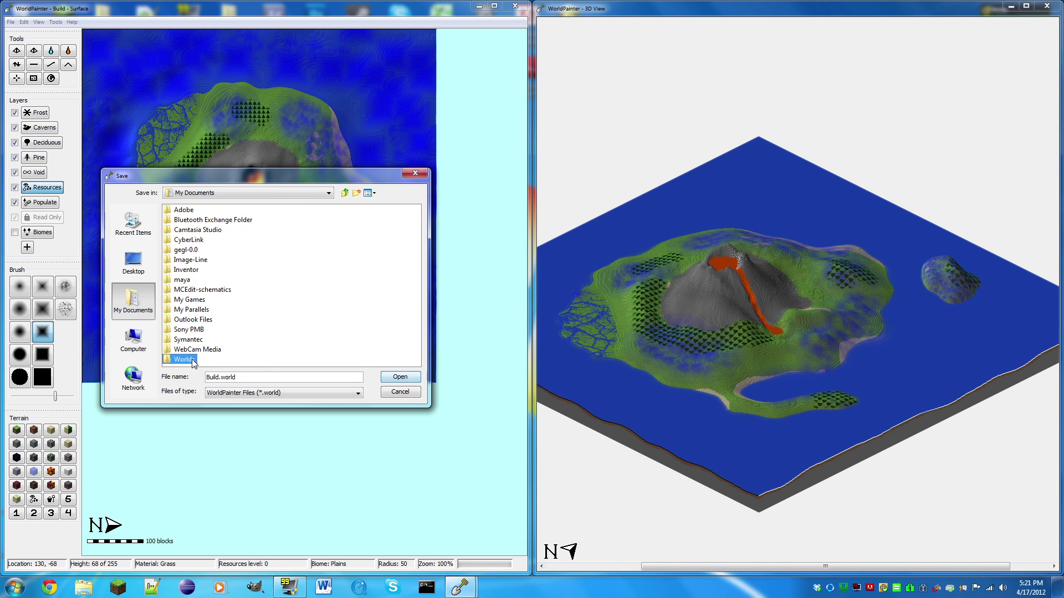
pyautogui.doubleClick(187, 359)
pyautogui.click(401, 376)
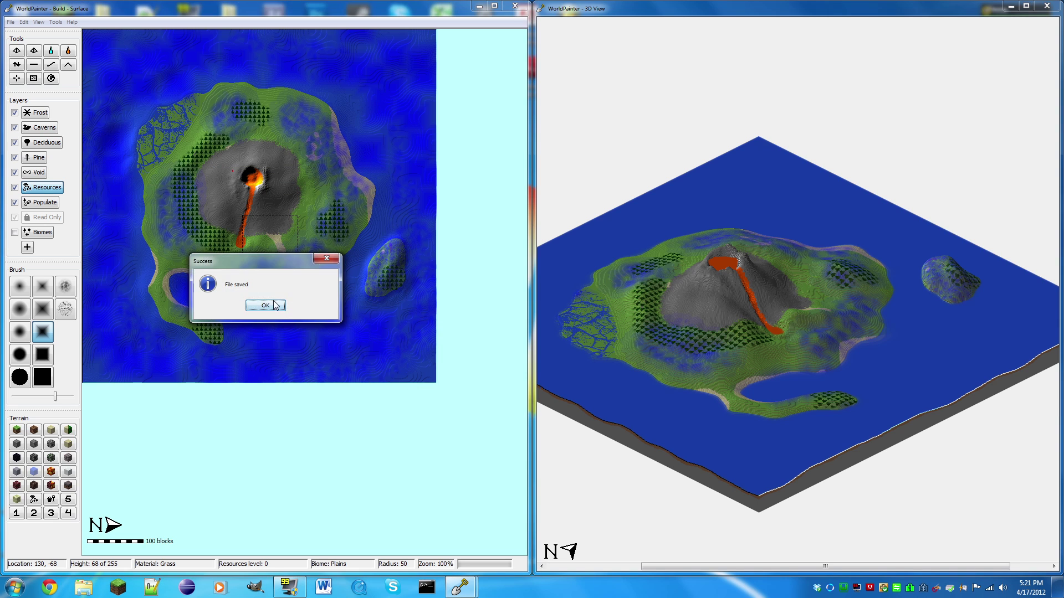